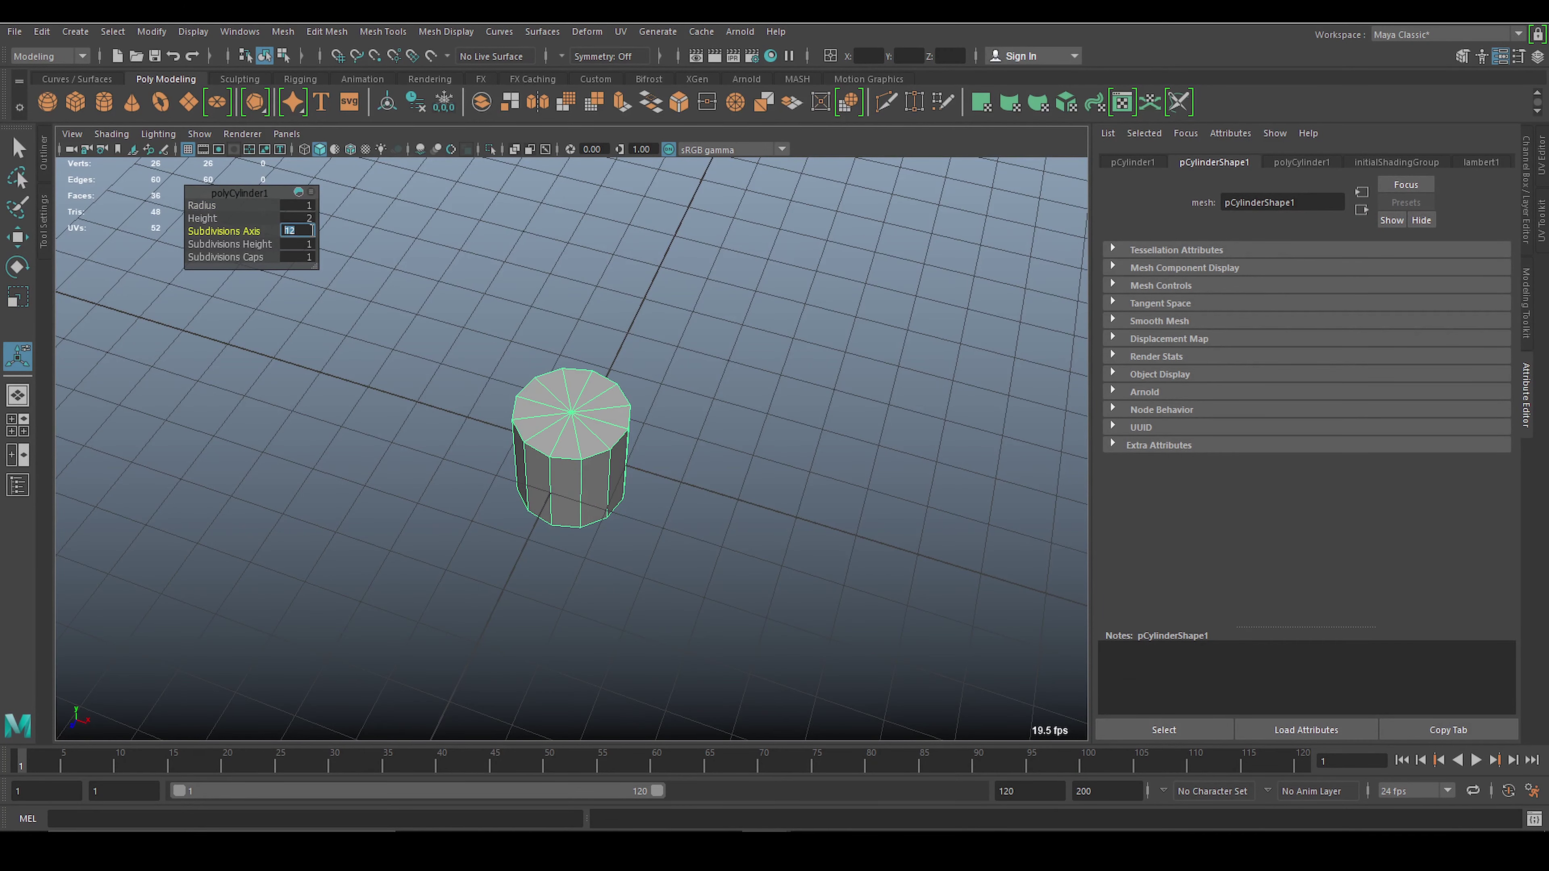
Reselect the 12-sided cylinder and switch to vertex mode to pick alternate rim vertices.
left_click(736, 482)
left_click(630, 410)
key("F9")
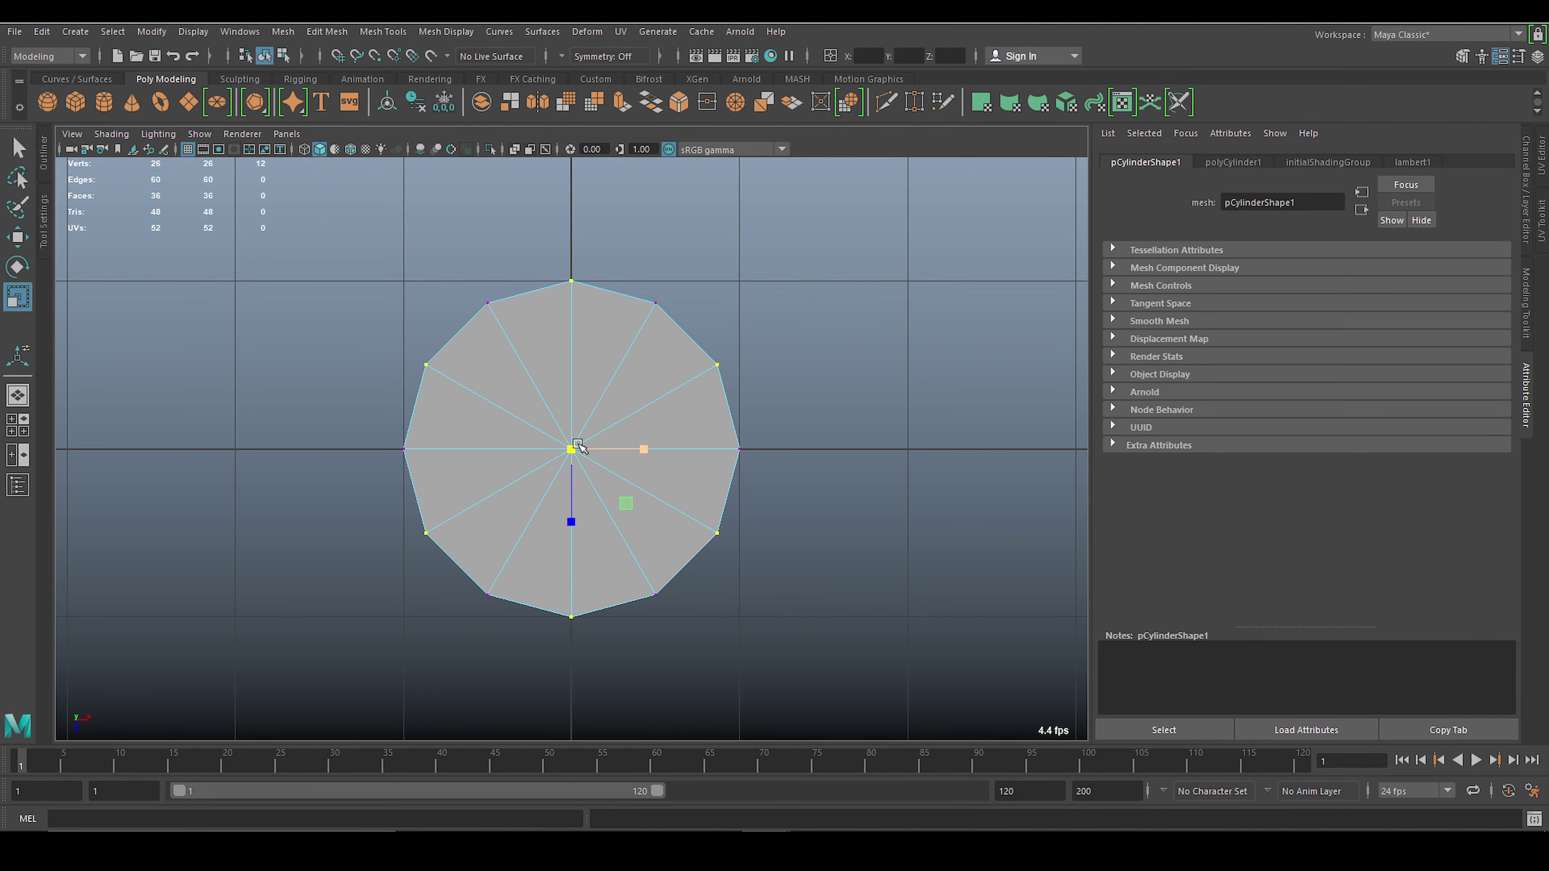
Scale the alternate rim vertices inward to turn the cylinder into a hexagon.
left_click_drag(578, 447, 539, 492)
key("space")
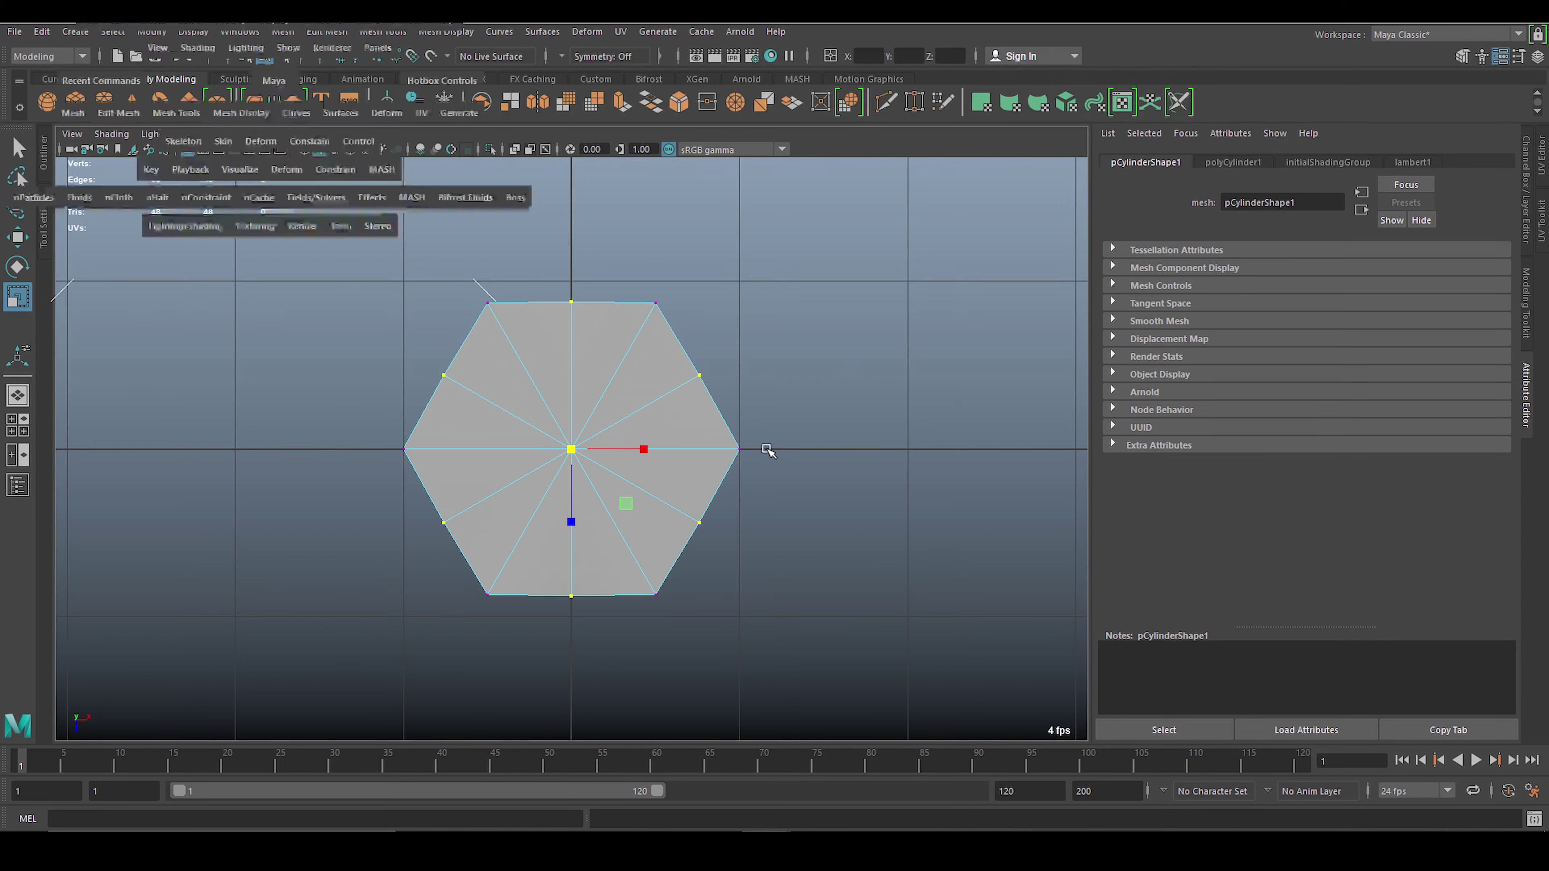
key("space")
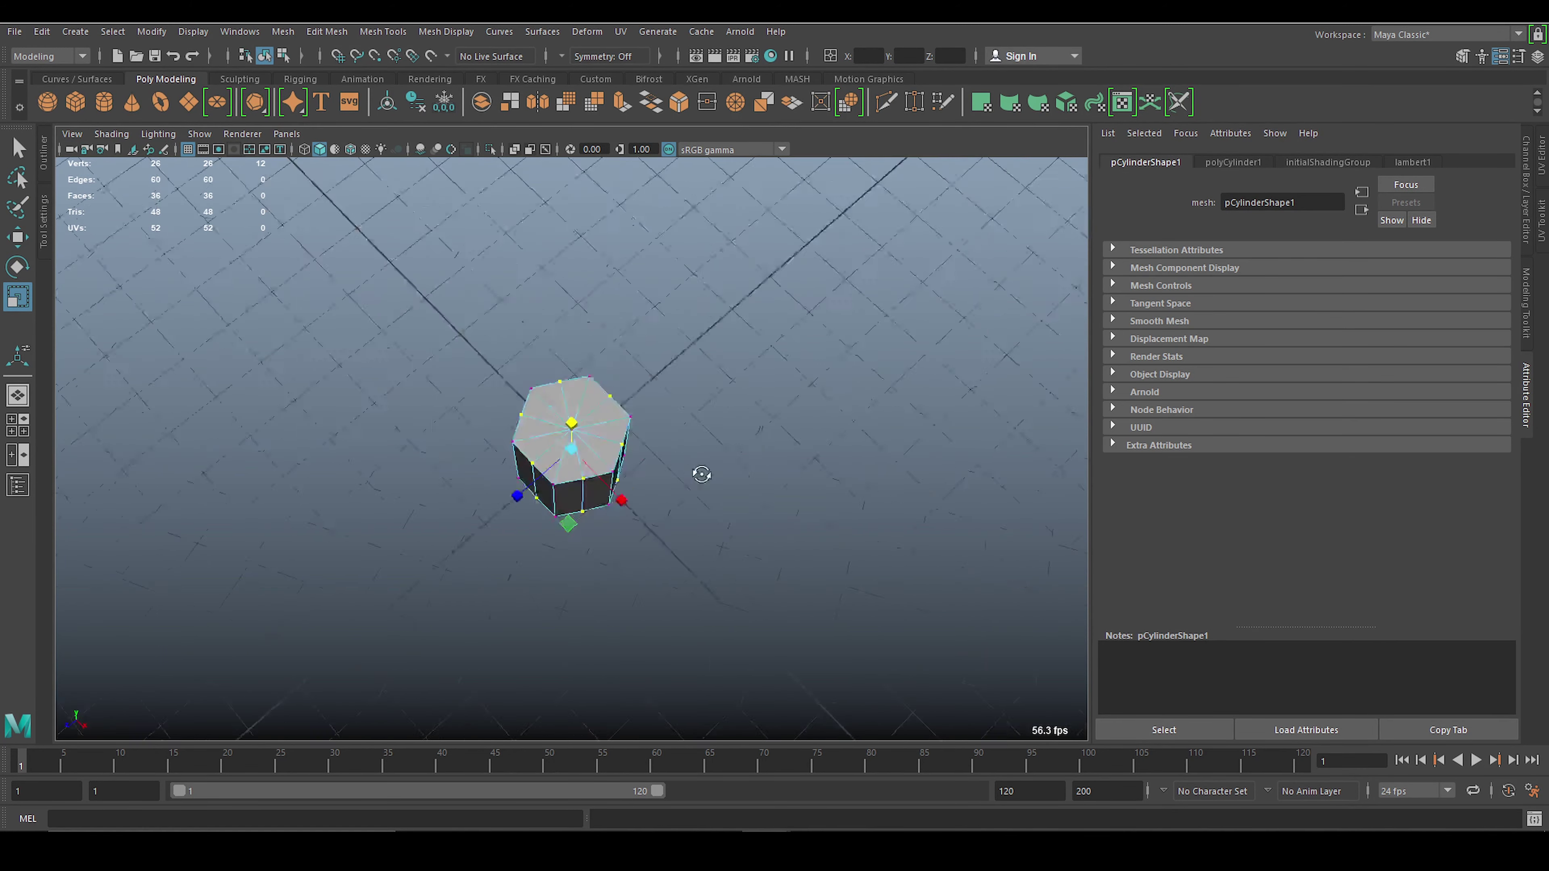
key("6")
scroll(732, 543, "up", 5)
Flatten the hexagonal prism vertically and reposition it in Y.
key("F8")
scroll(718, 459, "down", 5)
scroll(719, 458, "down", 2)
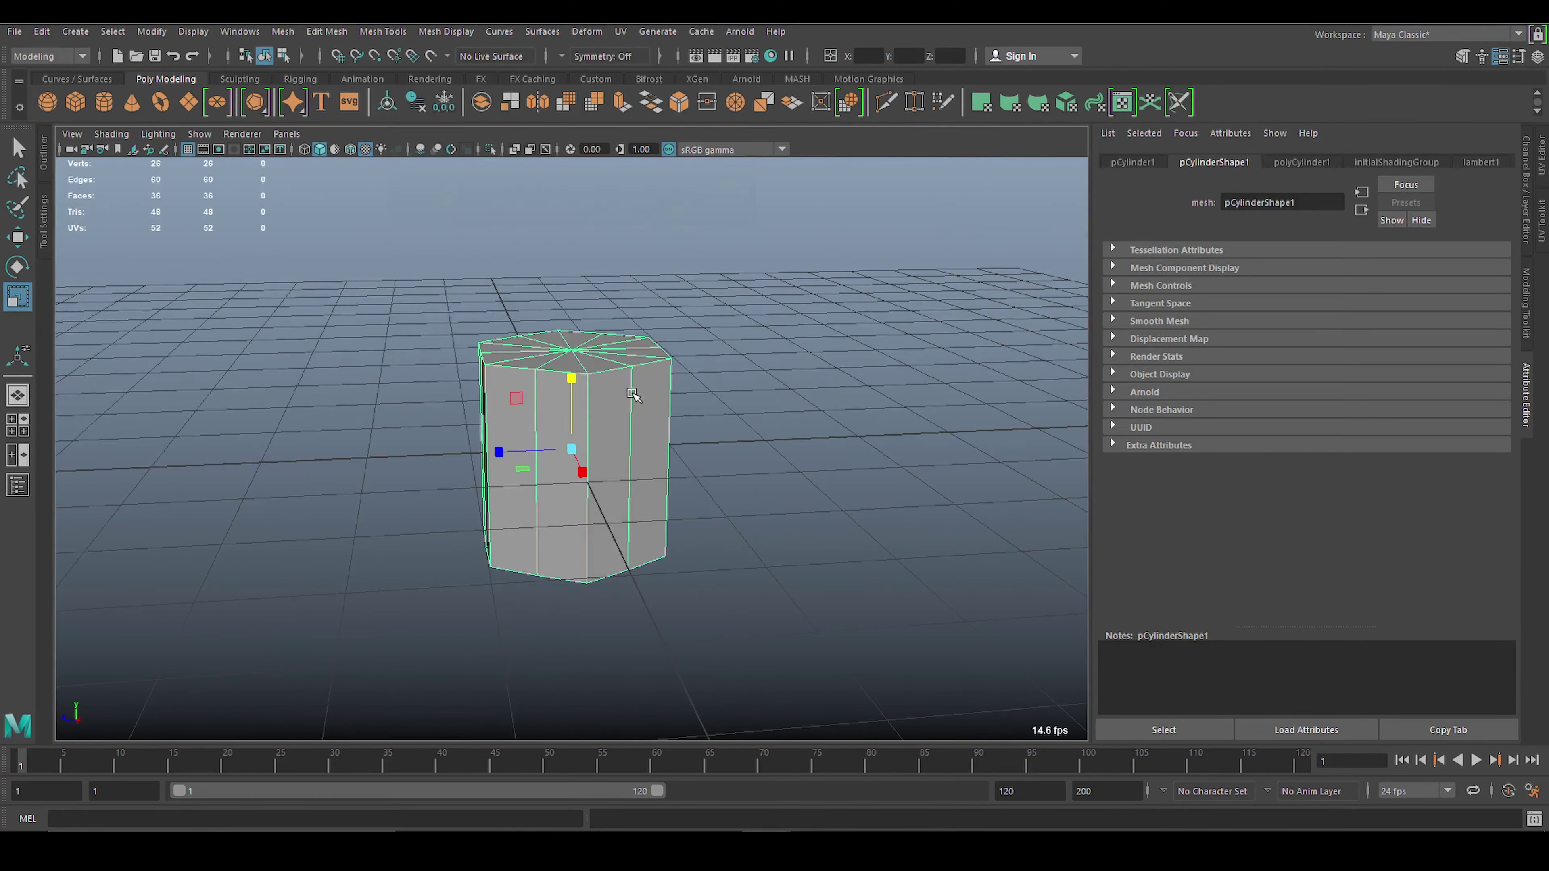
mouse_move(719, 459)
left_mouse_down("alt")
mouse_move(610, 390)
mouse_move(576, 424)
mouse_move(571, 207)
left_mouse_up("alt")
key("w")
scroll(715, 422, "down", 2)
key("r")
left_click(671, 386)
Orbit around the hex prism and reselect it.
left_click_drag(671, 385, 632, 415, "alt")
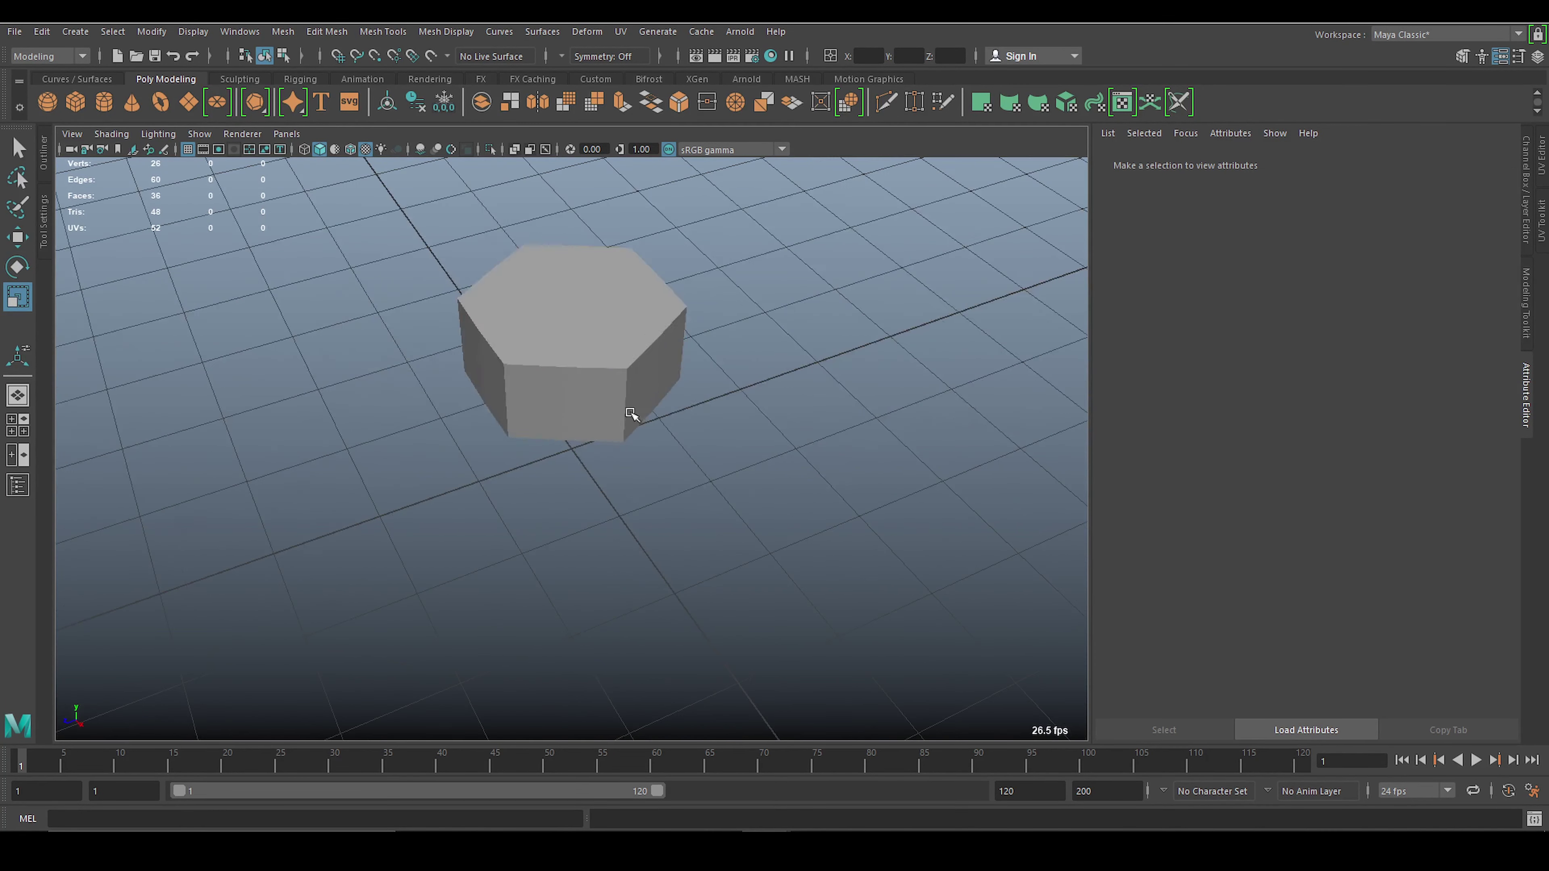
left_click(633, 415)
key("w")
left_click(730, 346)
scroll(590, 330, "down", 3)
left_click(590, 330)
left_click_drag(590, 330, 604, 332, "alt")
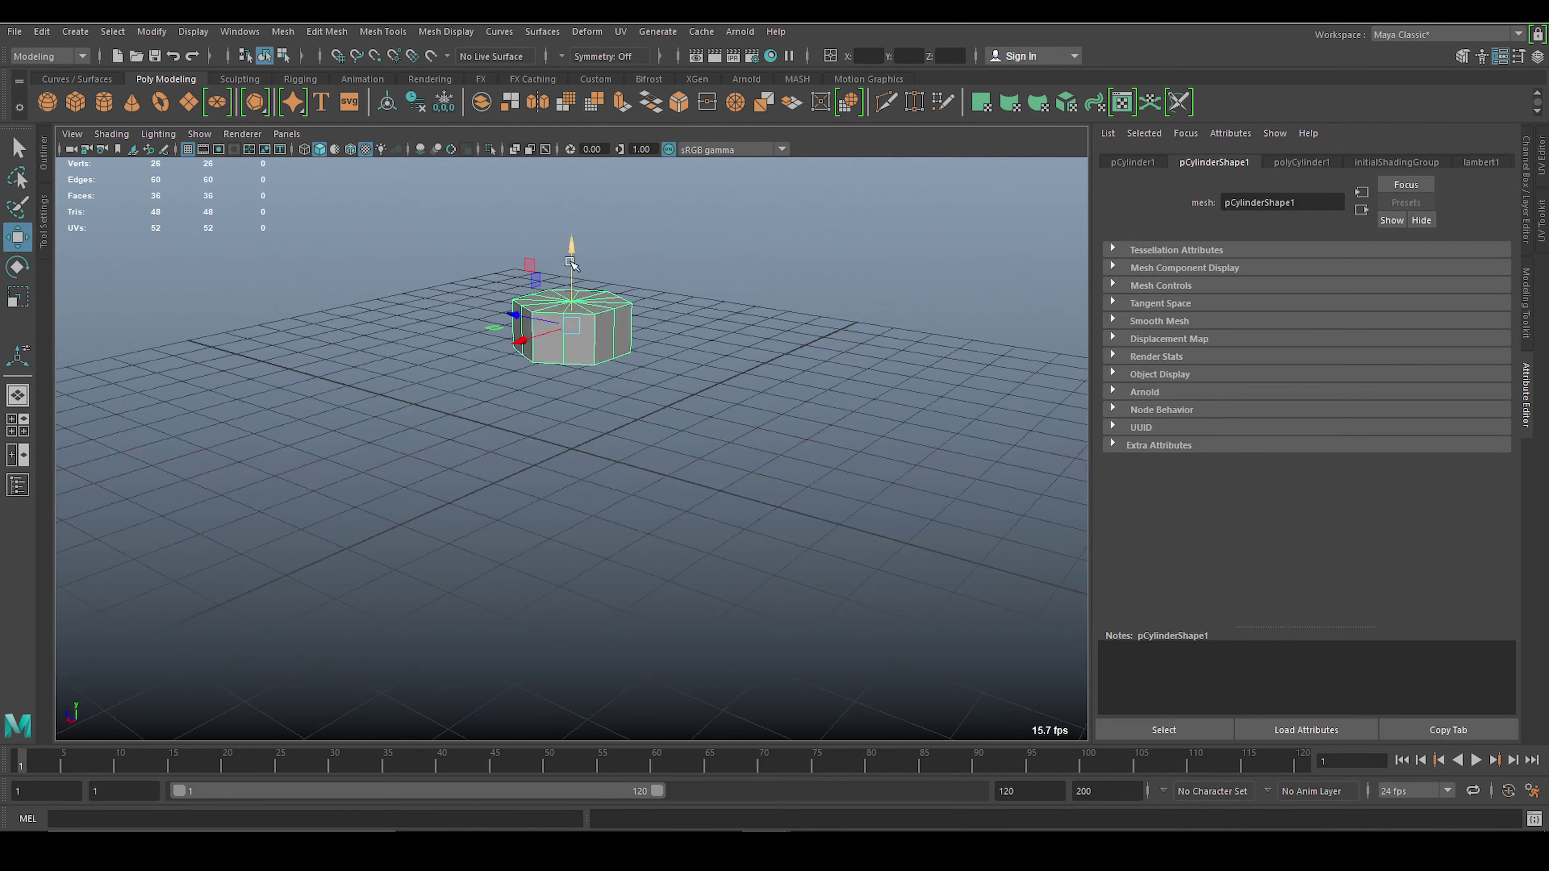
left_click(657, 392)
left_click(571, 341)
Preview the prism smoothed, then return to the unsmoothed display.
key("3")
left_click(719, 381)
scroll(671, 434, "up", 4)
left_click(671, 433)
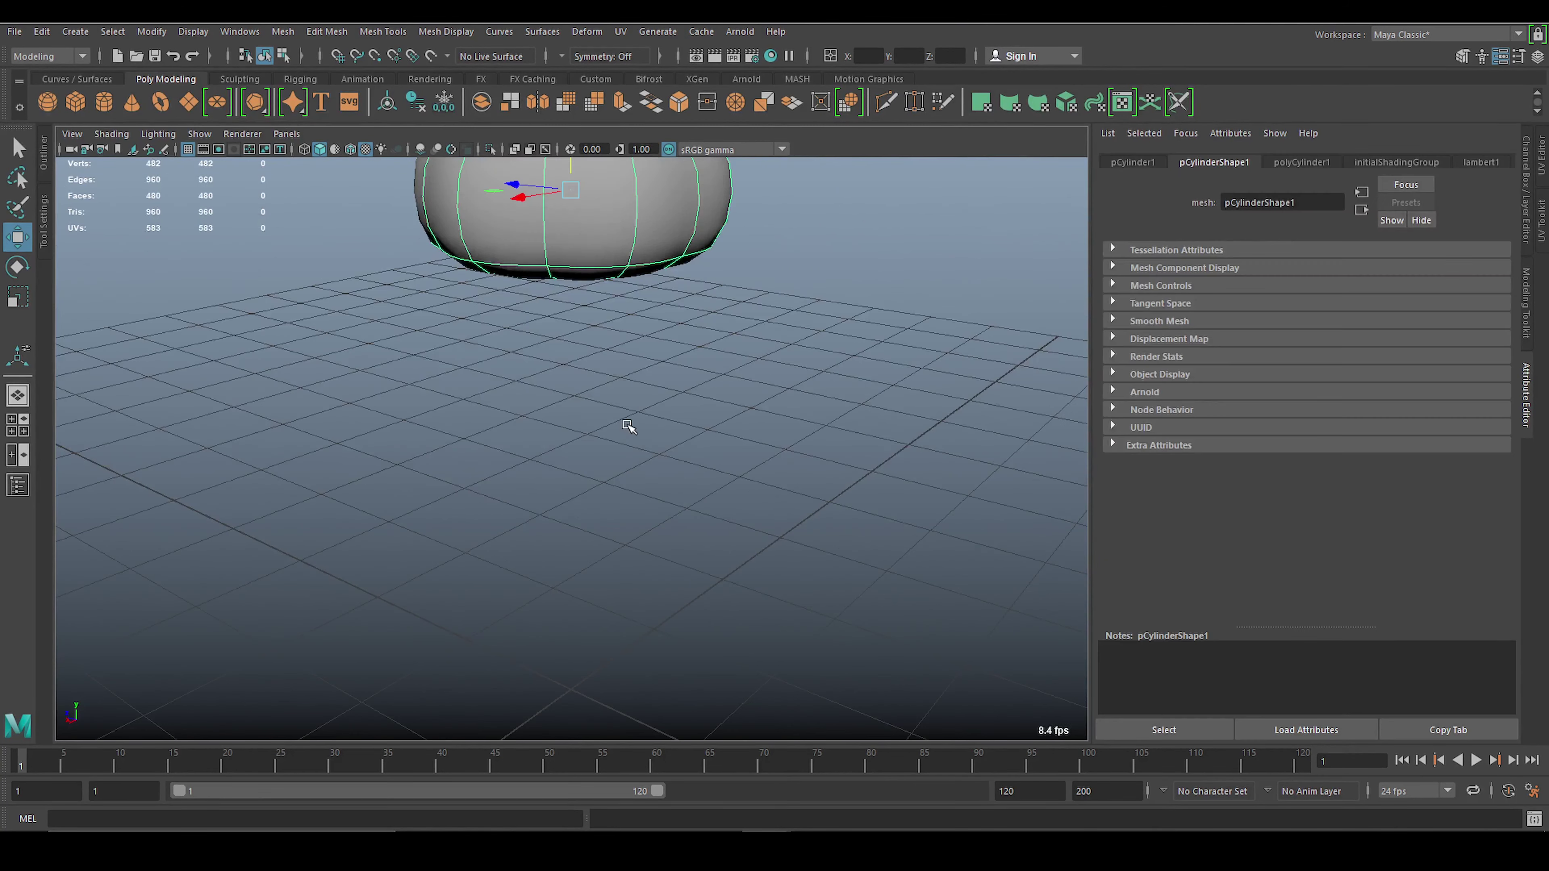
key("1")
Extrude a side face and insert edge loops near the prism's top and bottom rims.
left_click(634, 379)
right_click_drag(657, 370, 564, 394, "shift")
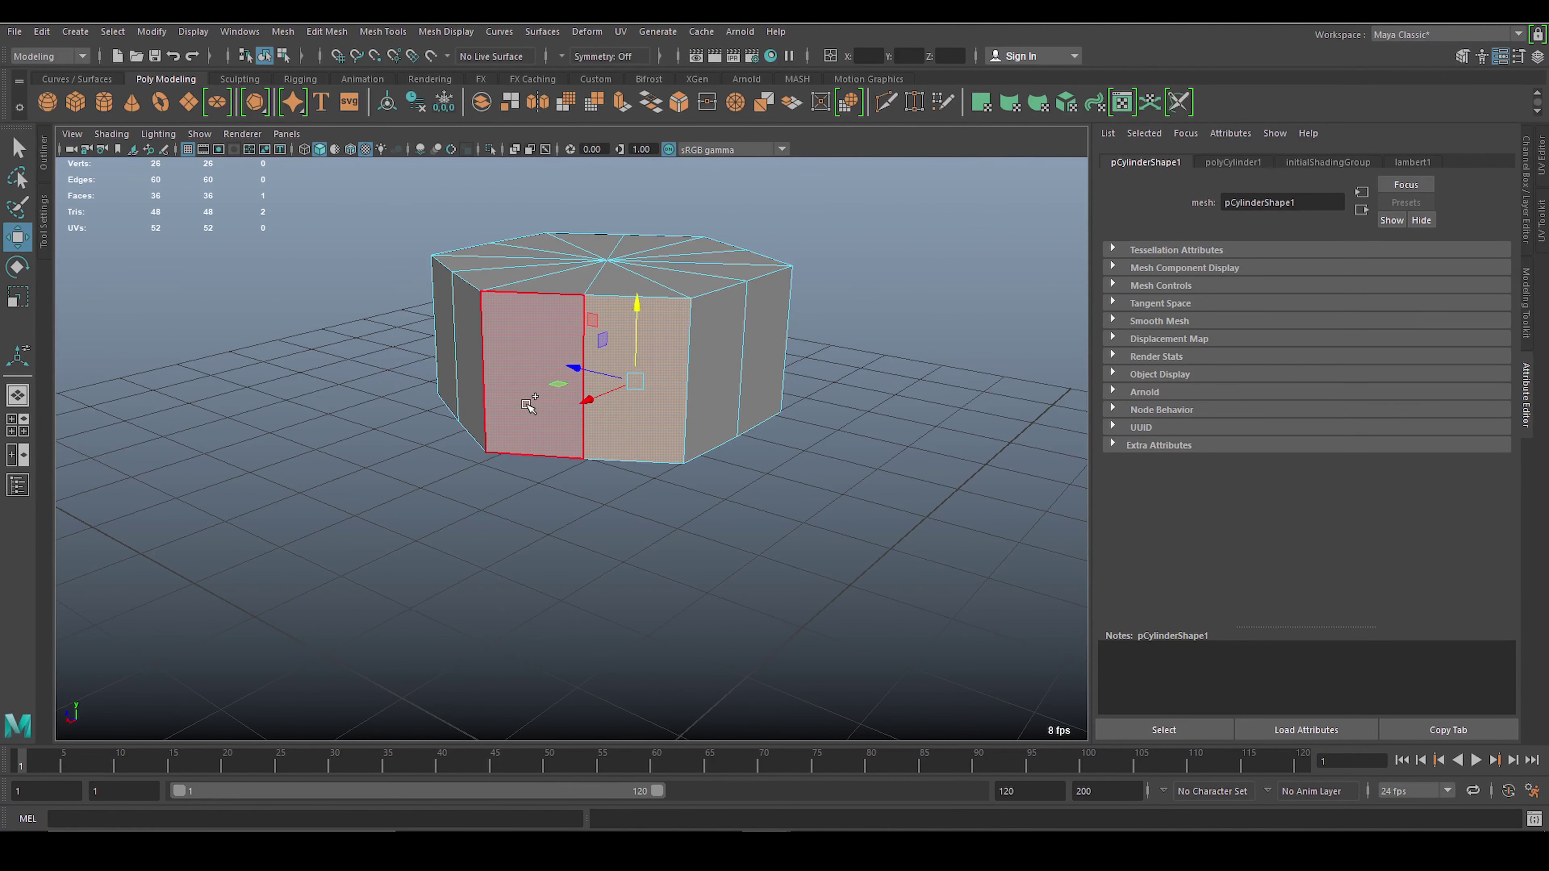
key("F8")
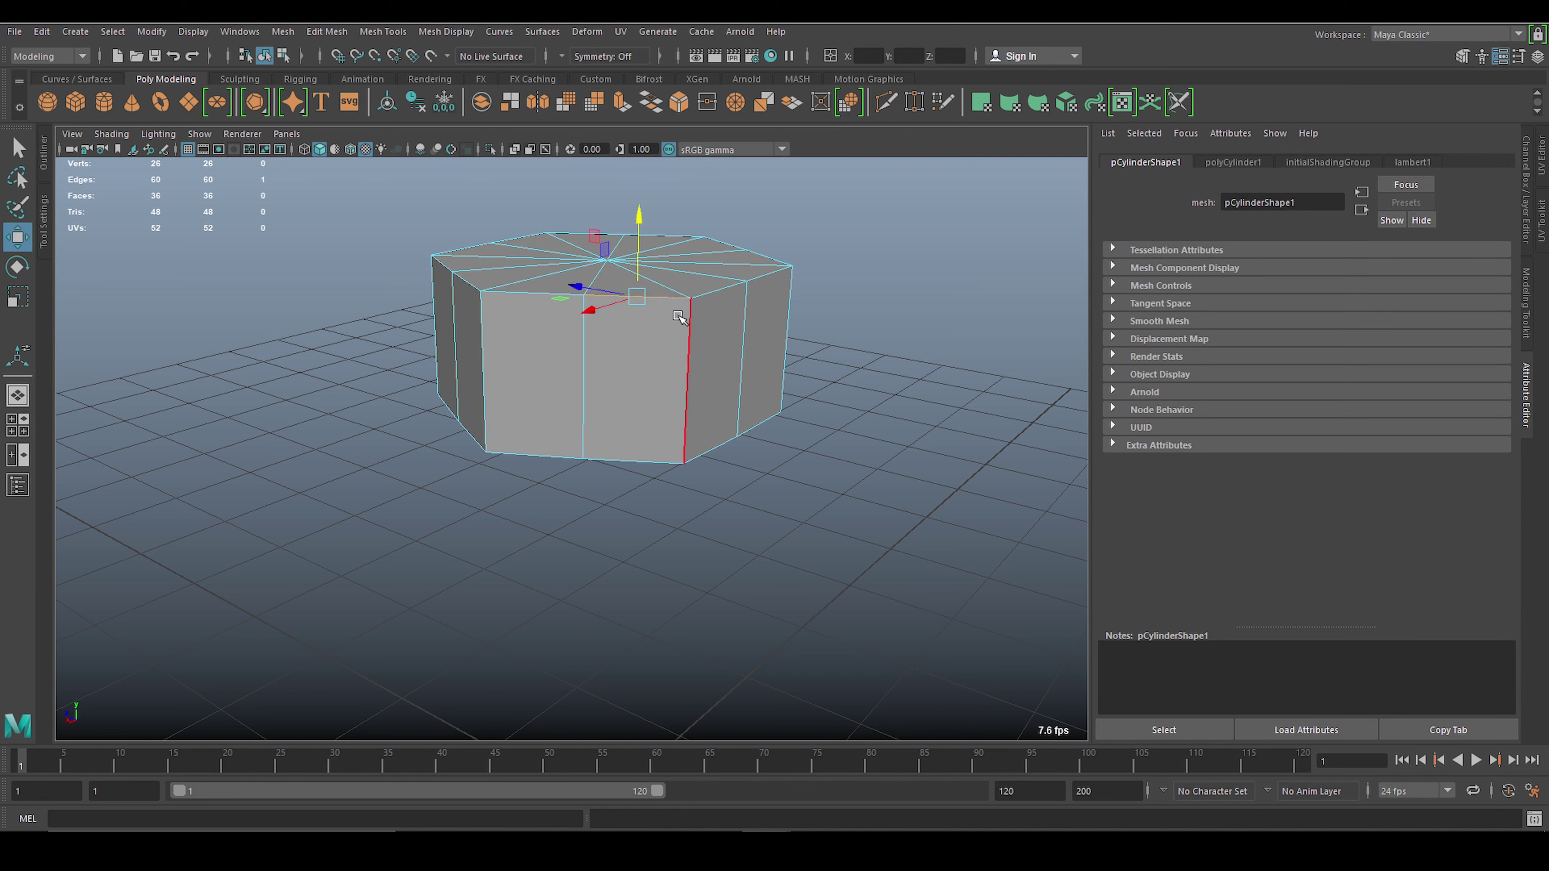
left_click(584, 311, "ctrl")
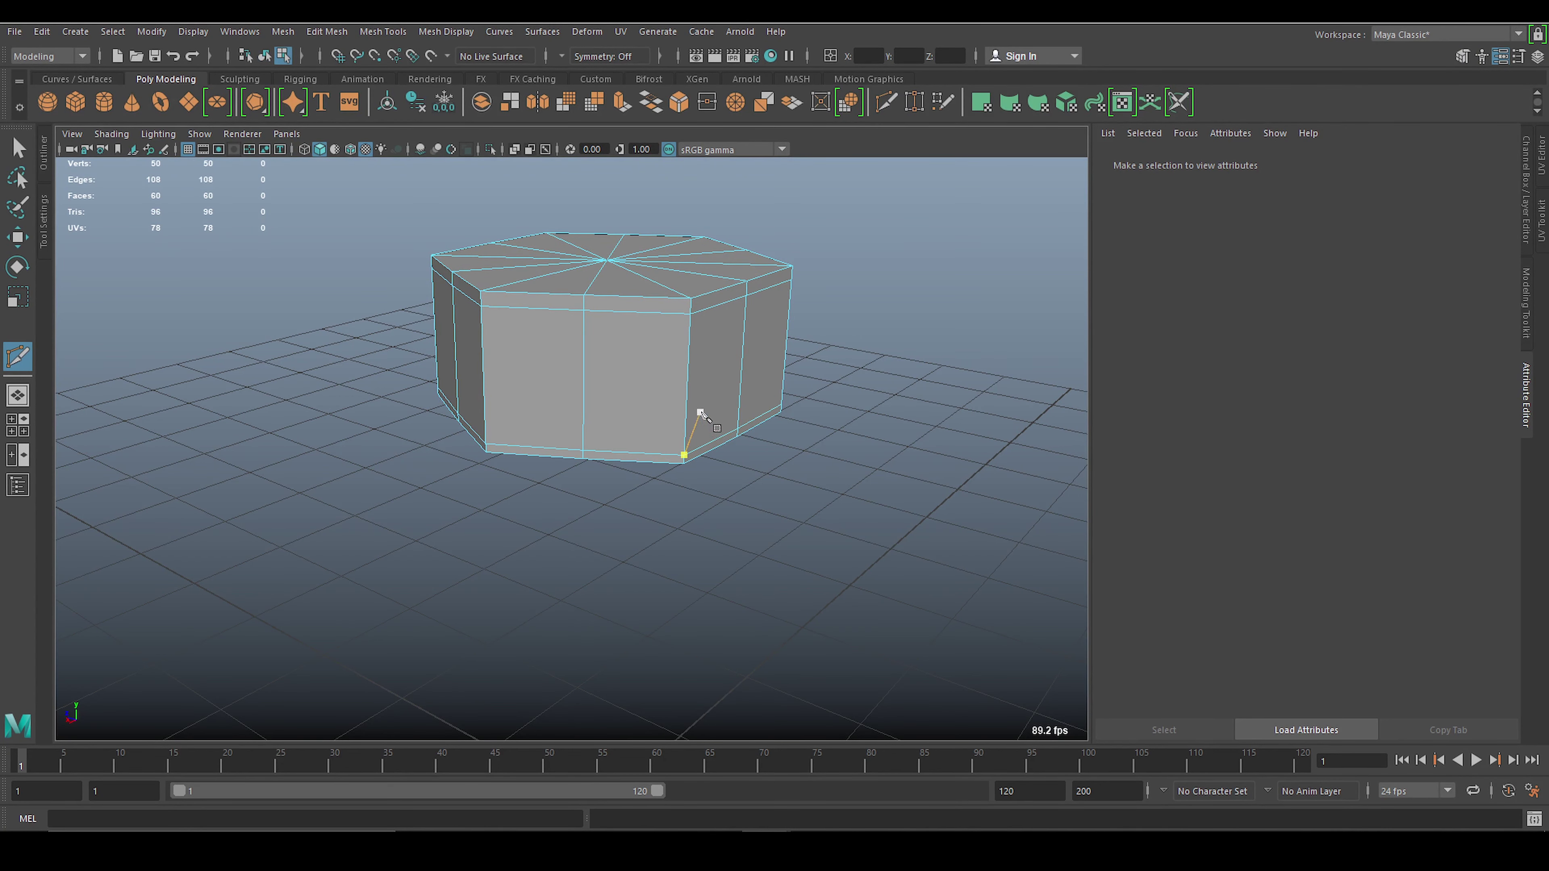
Select the hex head's edge loops and bevel them at fraction 0.103 with 2 segments.
key("F8")
right_click_drag(620, 365, 616, 387)
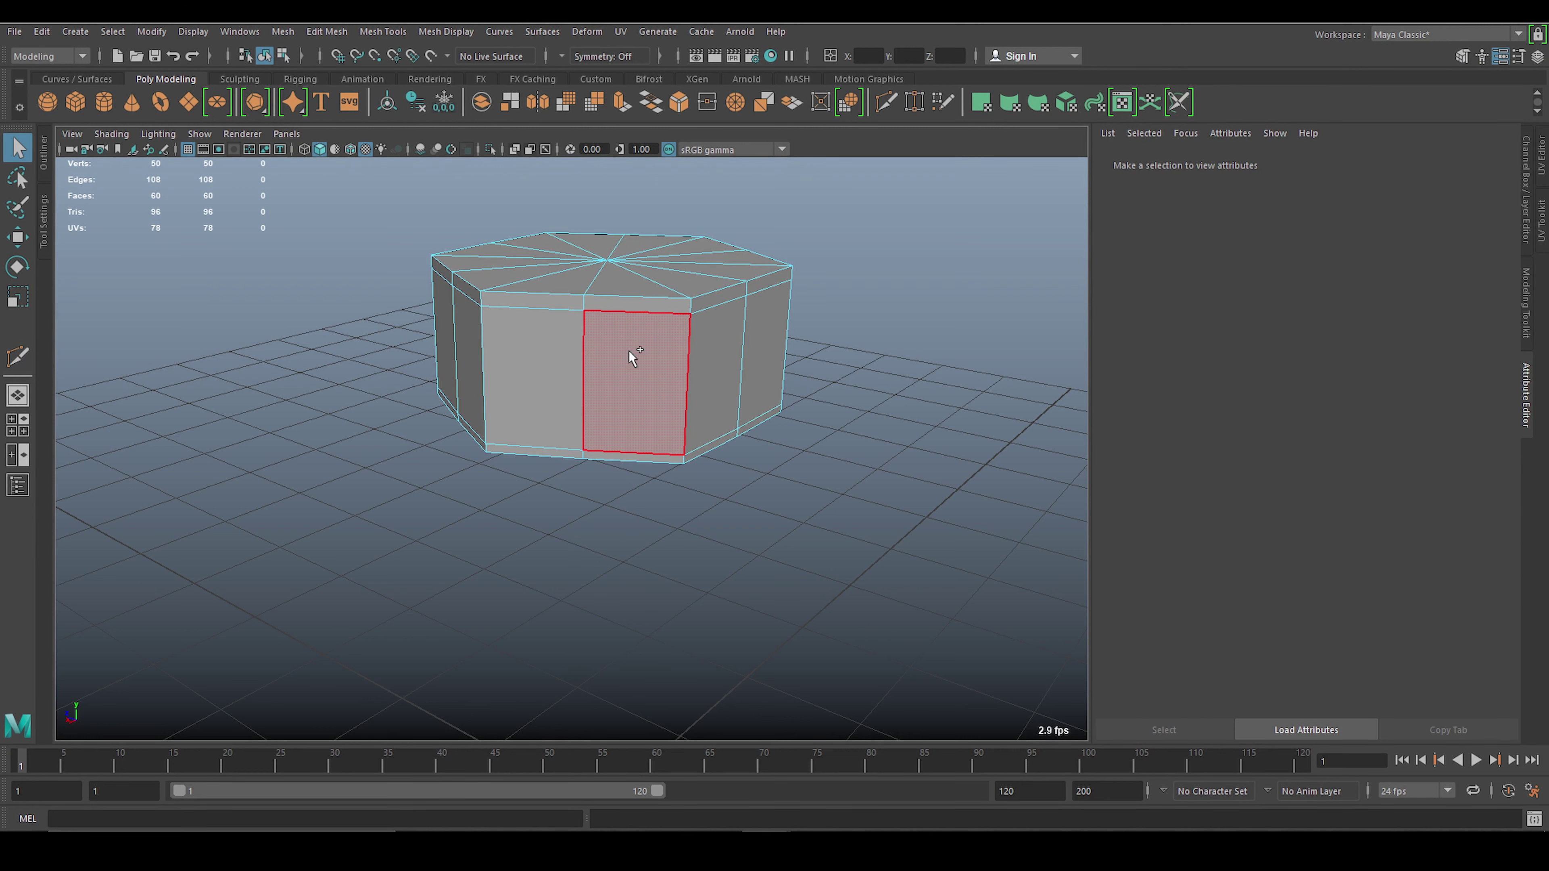
key("F10")
double_click(743, 342)
scroll(585, 403, "up", 2)
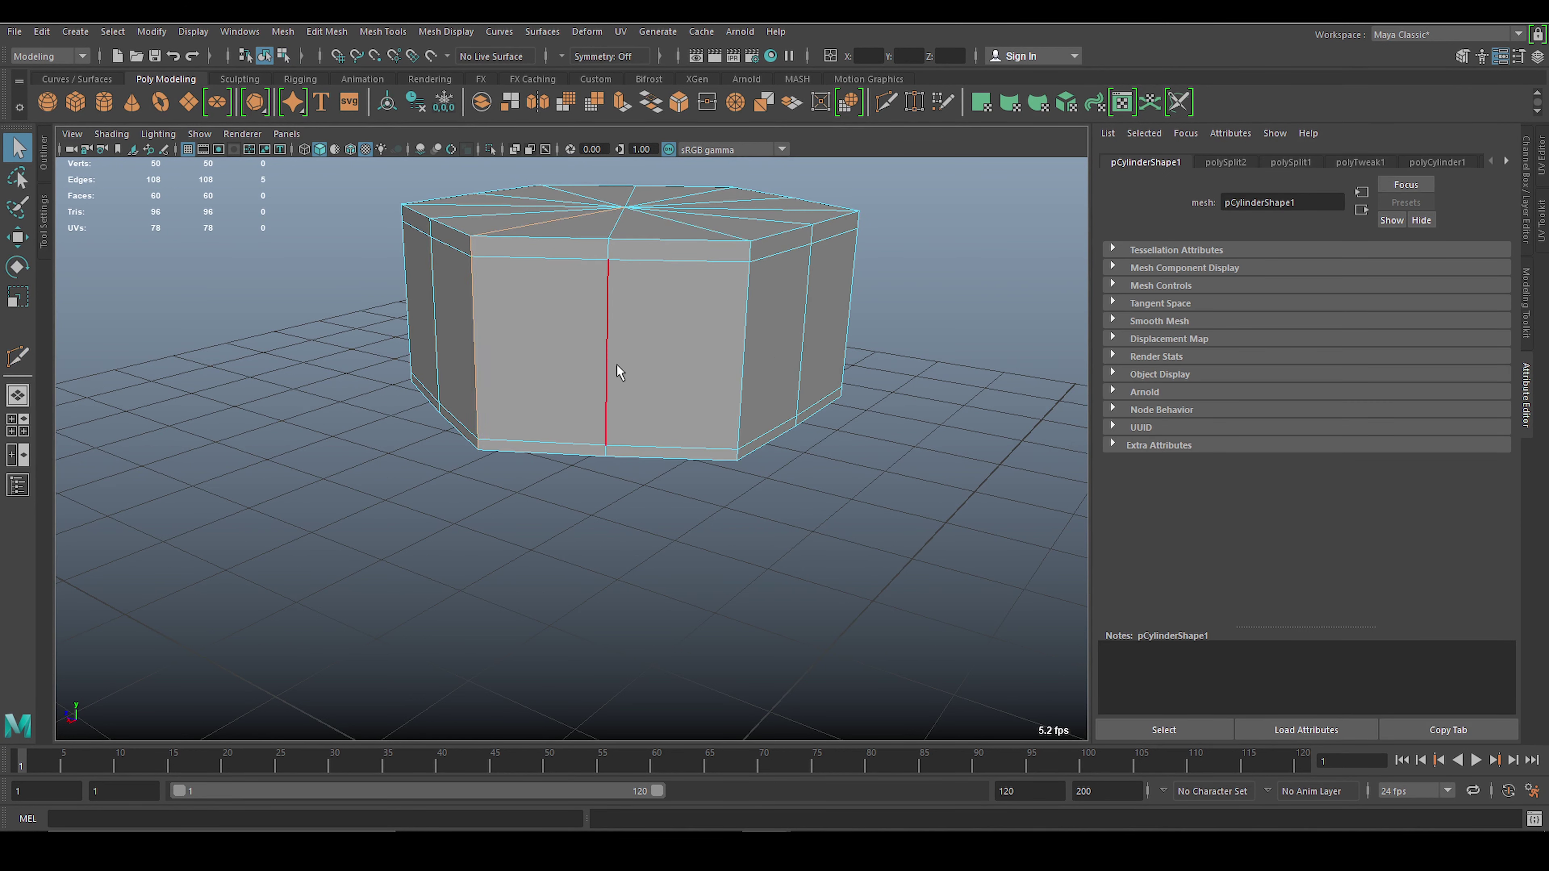
mouse_move(620, 373)
left_mouse_down("alt")
mouse_move(743, 409)
mouse_move(480, 429)
mouse_move(592, 266)
mouse_move(765, 318)
mouse_move(727, 469)
left_mouse_up("alt")
key("ctrl+b")
mouse_move(417, 324)
left_mouse_down("alt")
mouse_move(453, 381)
mouse_move(518, 422)
mouse_move(559, 399)
mouse_move(508, 425)
mouse_move(447, 392)
left_mouse_up("alt")
Reselect the bevelled head and tumble the view to its underside.
right_click(811, 272)
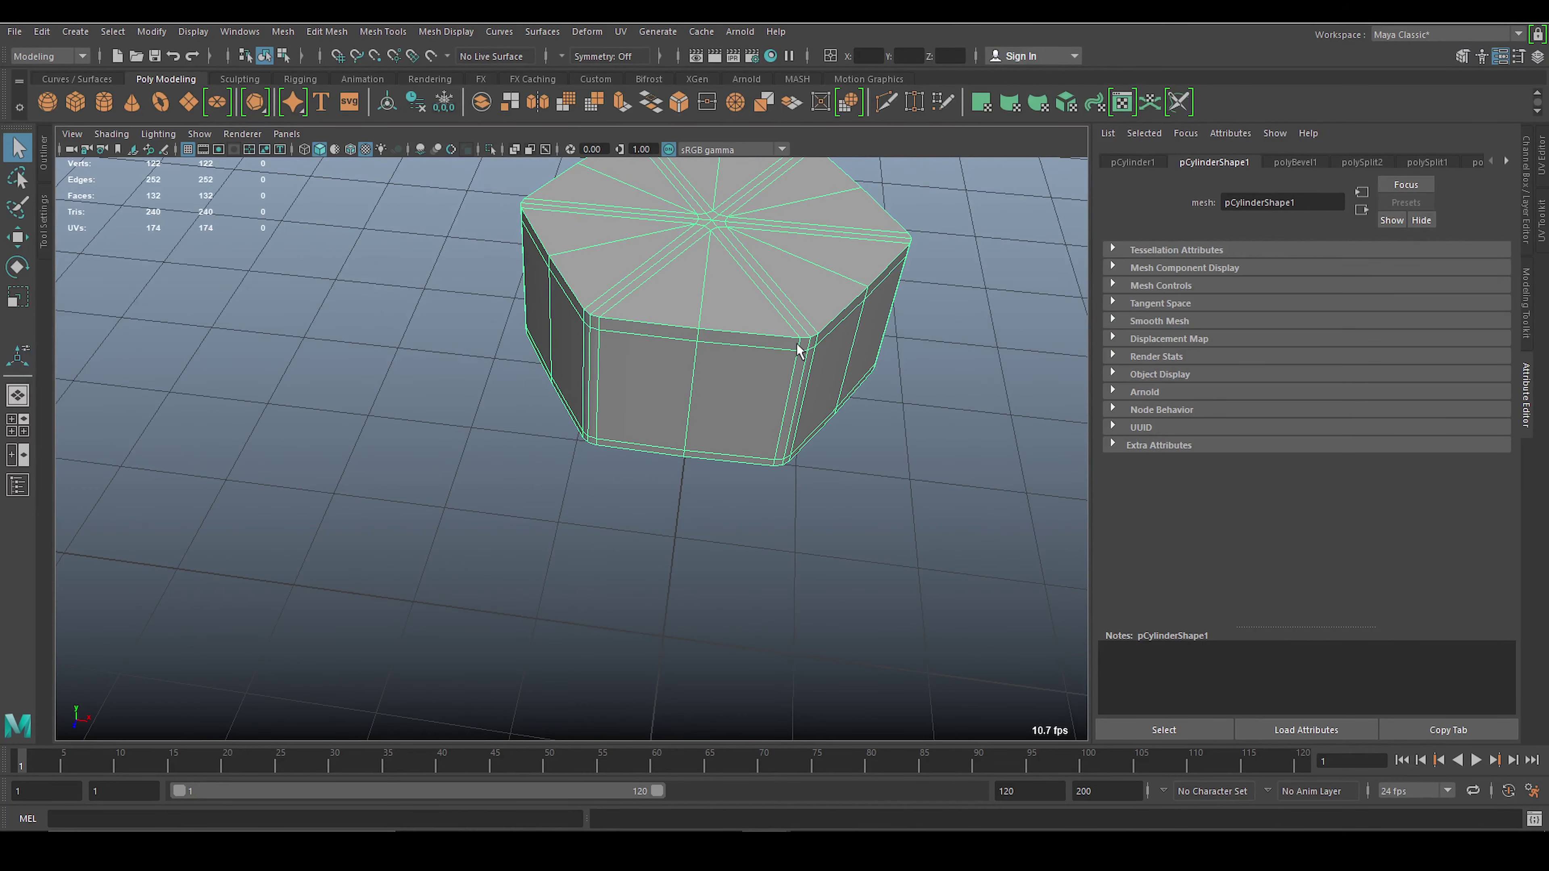
key("3")
left_click(858, 440)
mouse_move(857, 440)
left_mouse_down("alt")
mouse_move(833, 460)
mouse_move(837, 493)
mouse_move(892, 519)
mouse_move(823, 370)
left_mouse_up("alt")
left_click(720, 484)
key("1")
mouse_move(720, 485)
left_mouse_down("alt")
mouse_move(623, 433)
mouse_move(651, 433)
left_mouse_up("alt")
Select the bottom cap's centre faces and circularize them.
left_click(616, 443)
scroll(698, 430, "up", 5)
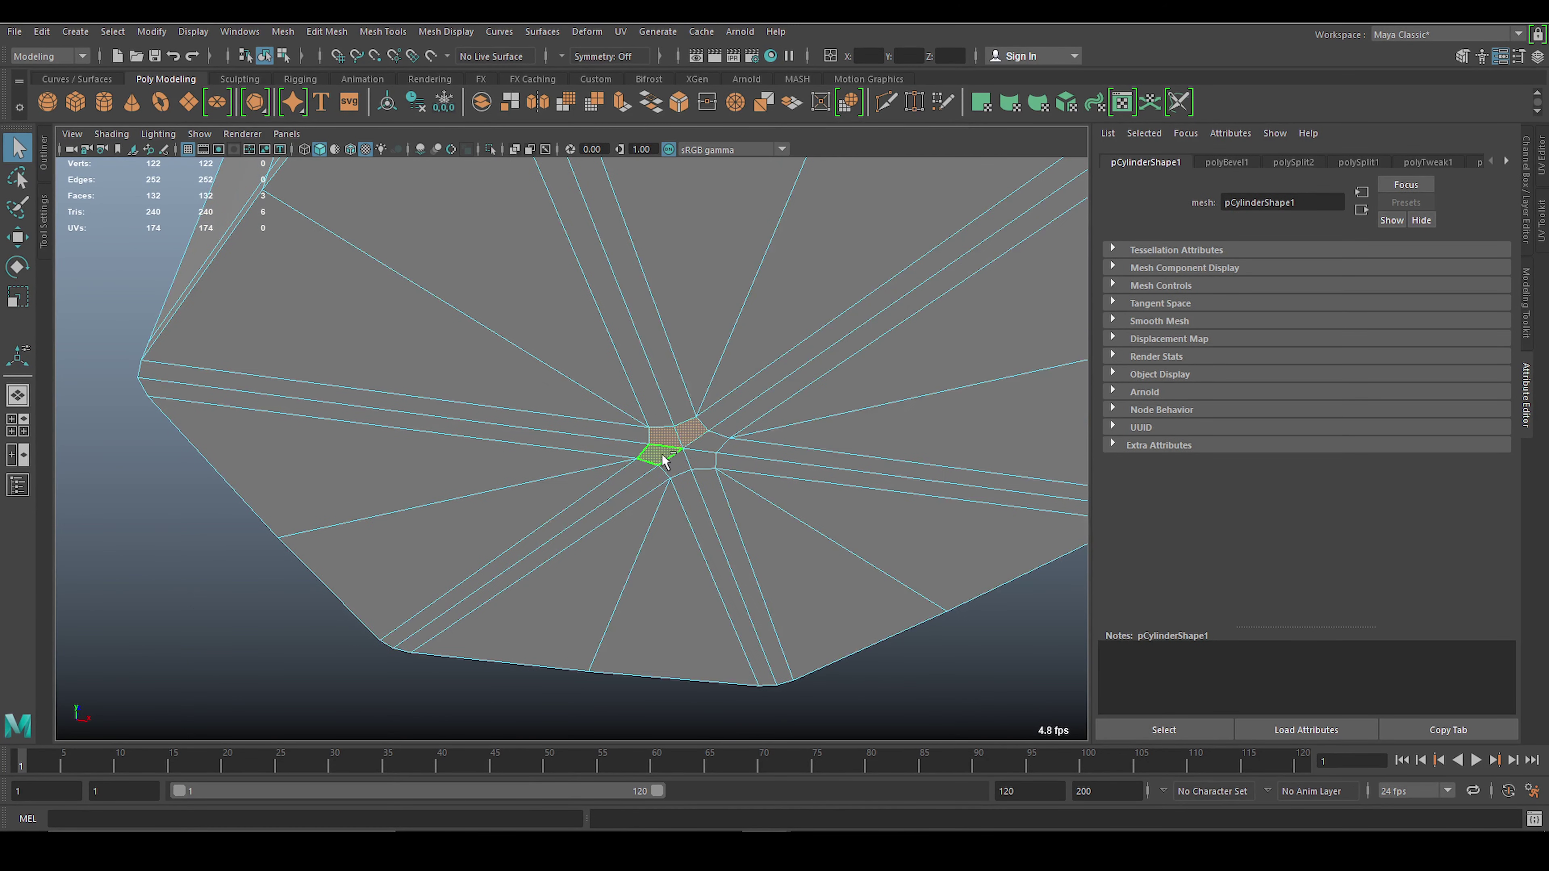
left_click(726, 467, "shift")
right_click_drag(700, 429, 736, 492, "shift")
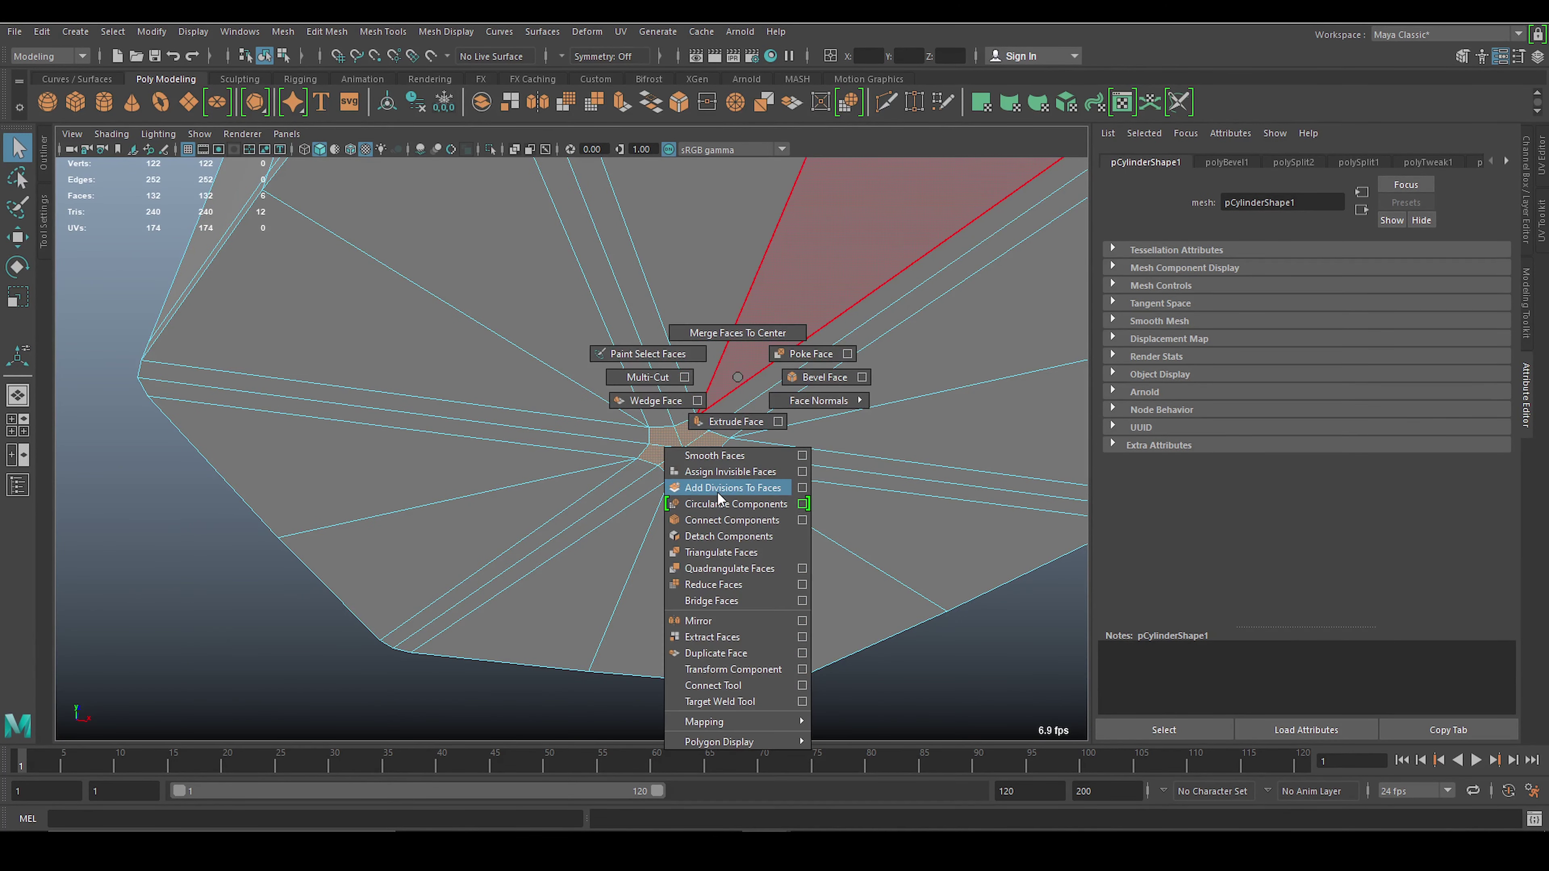
scroll(846, 490, "down", 5)
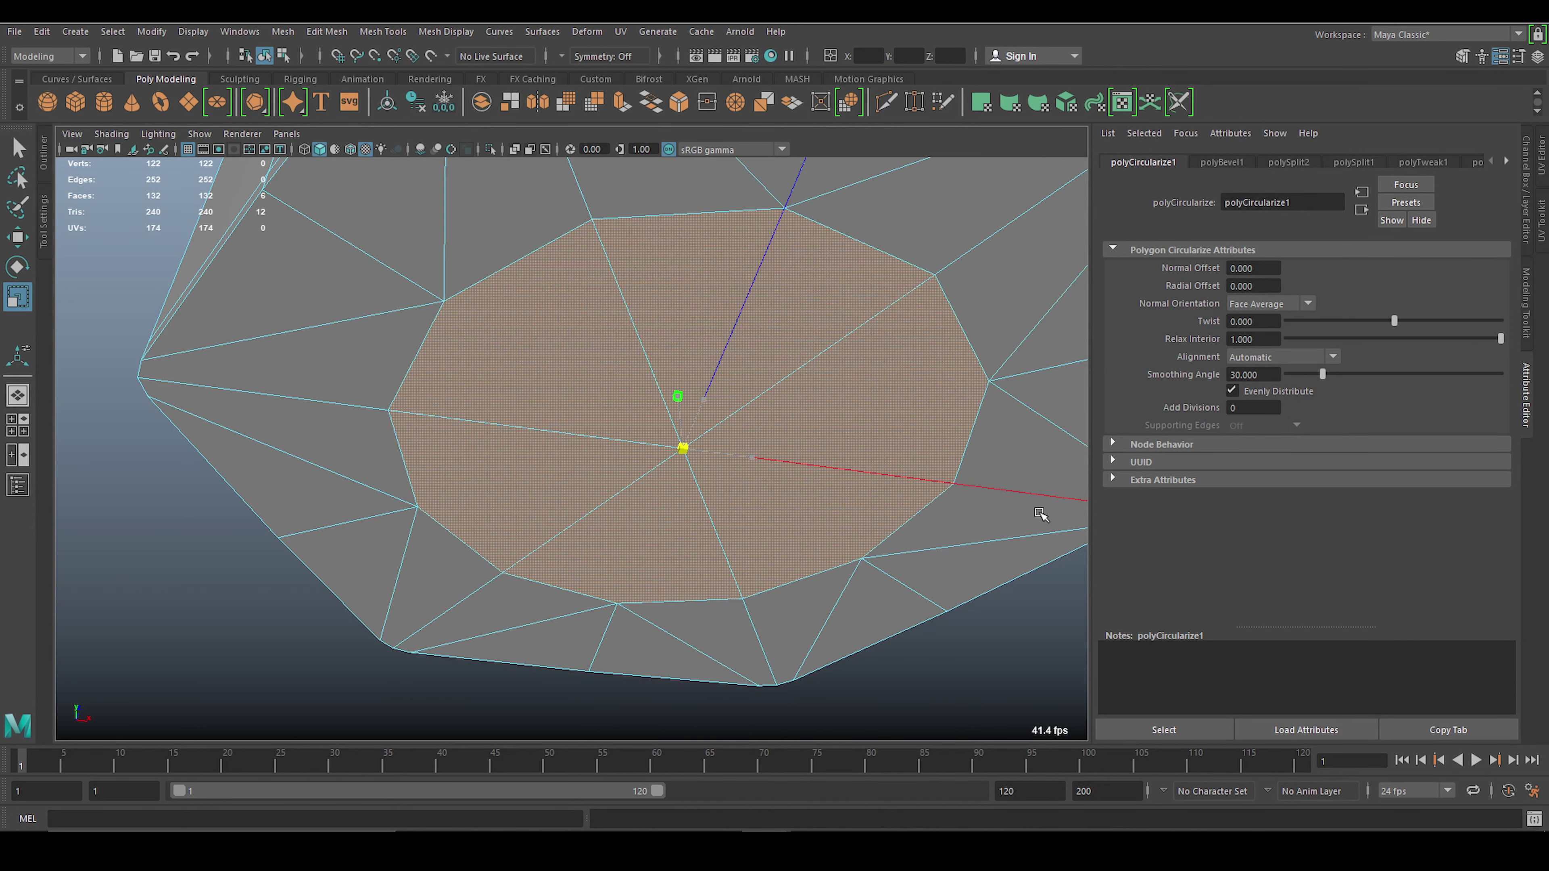
Inspect the opened underside, undoing an accidental deselection and mode switch.
left_click_drag(1038, 512, 630, 468, "alt")
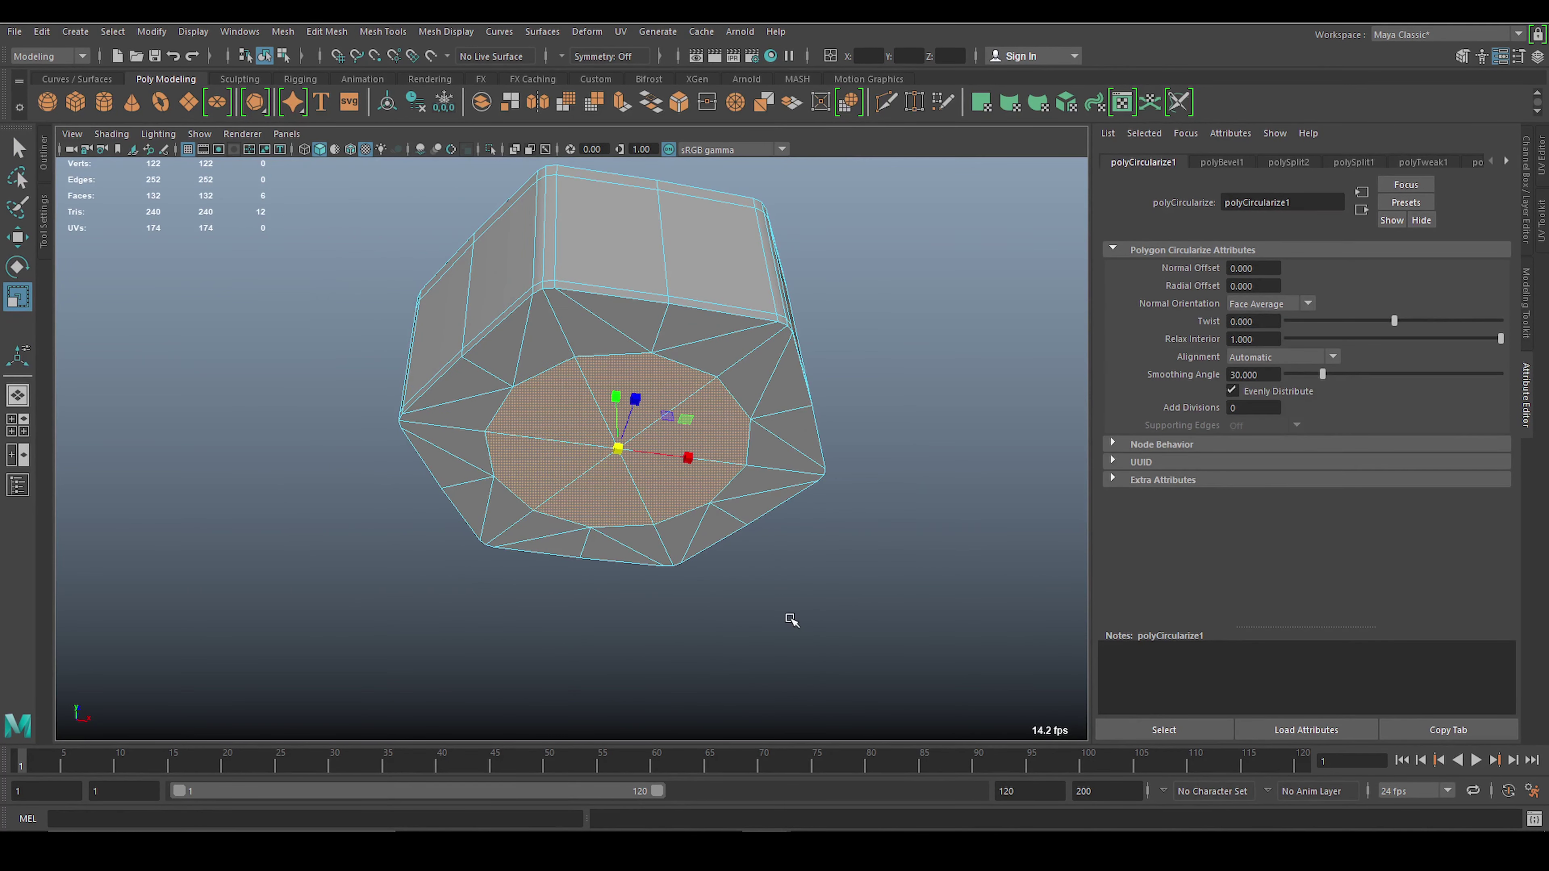
left_click(791, 619)
key("ctrl+z")
key("ctrl+z")
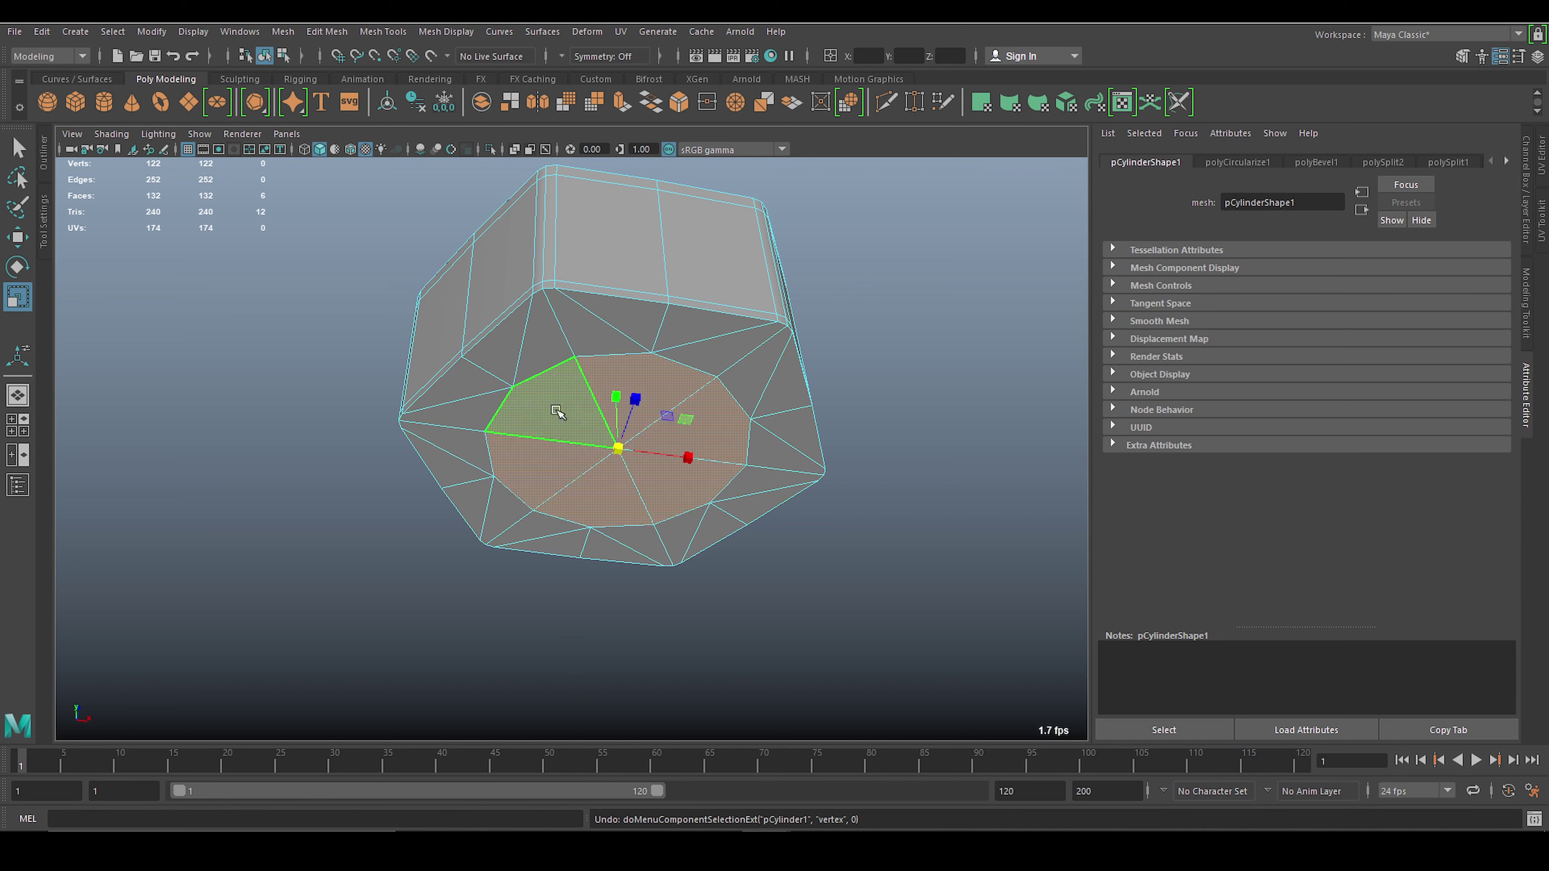
key("ctrl+z")
left_click_drag(574, 409, 733, 335, "alt")
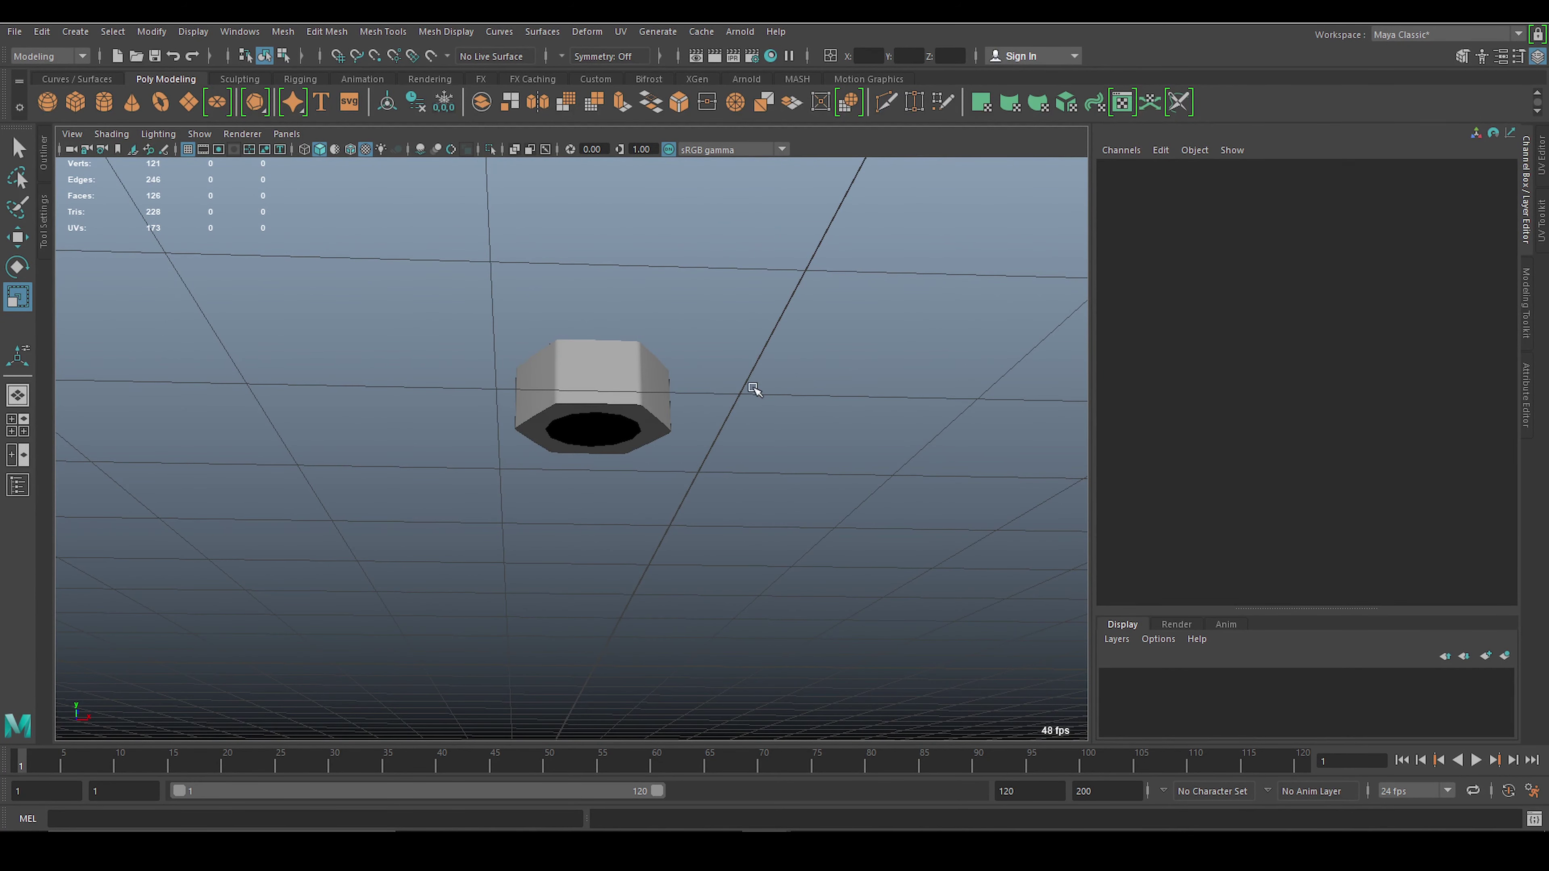
Create a polygon helix with 8 coils, height 3.2 and radius 0.1.
mouse_move(754, 389)
right_mouse_down("shift")
mouse_move(754, 520)
mouse_move(724, 533)
right_mouse_up("shift")
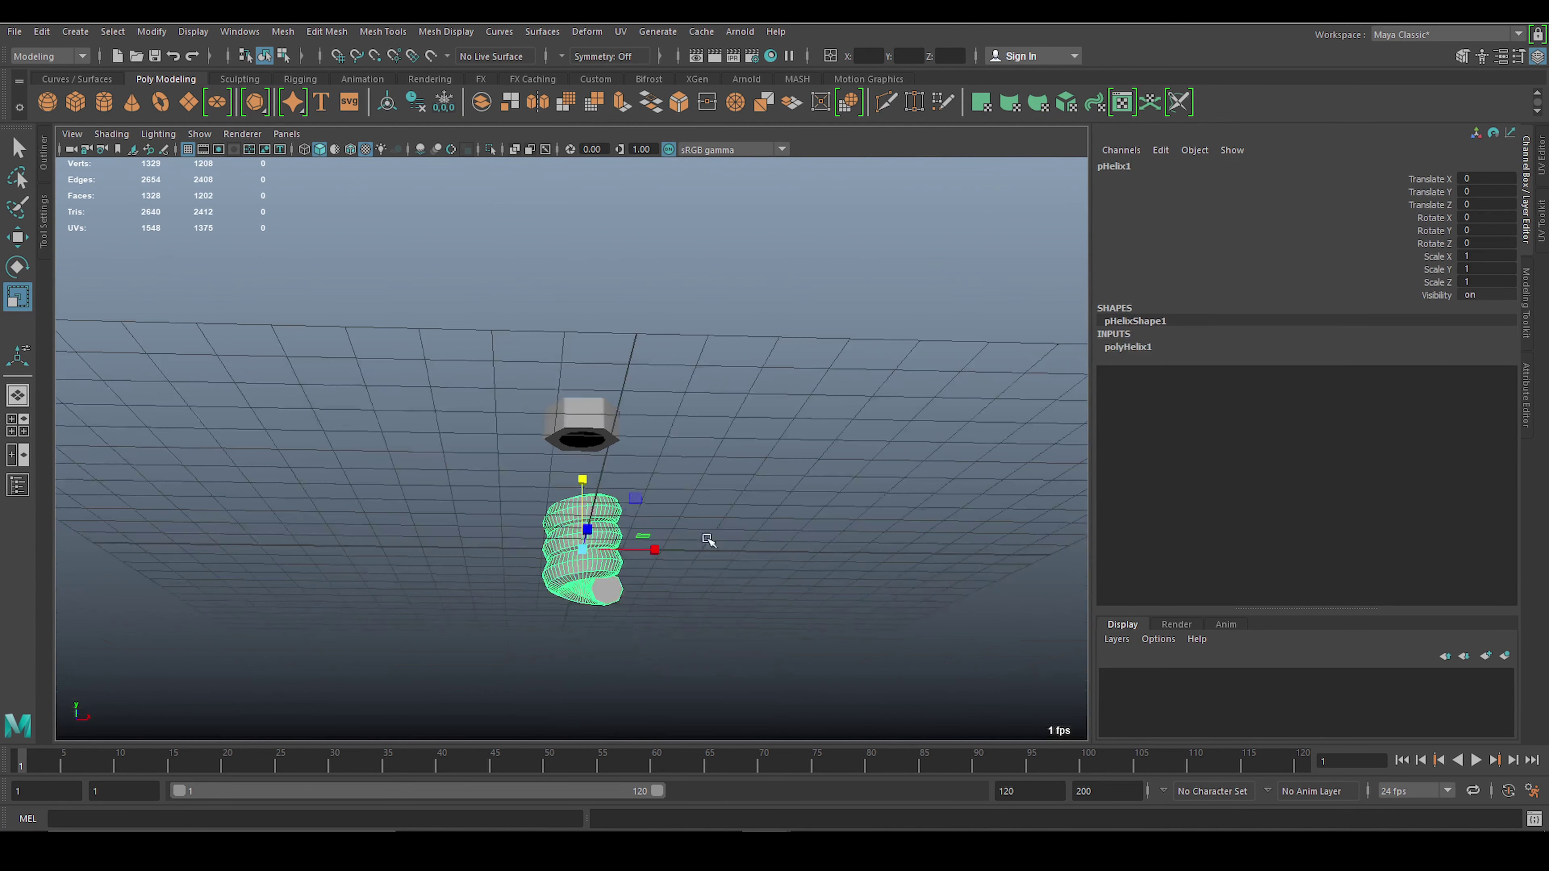
left_click(1132, 348)
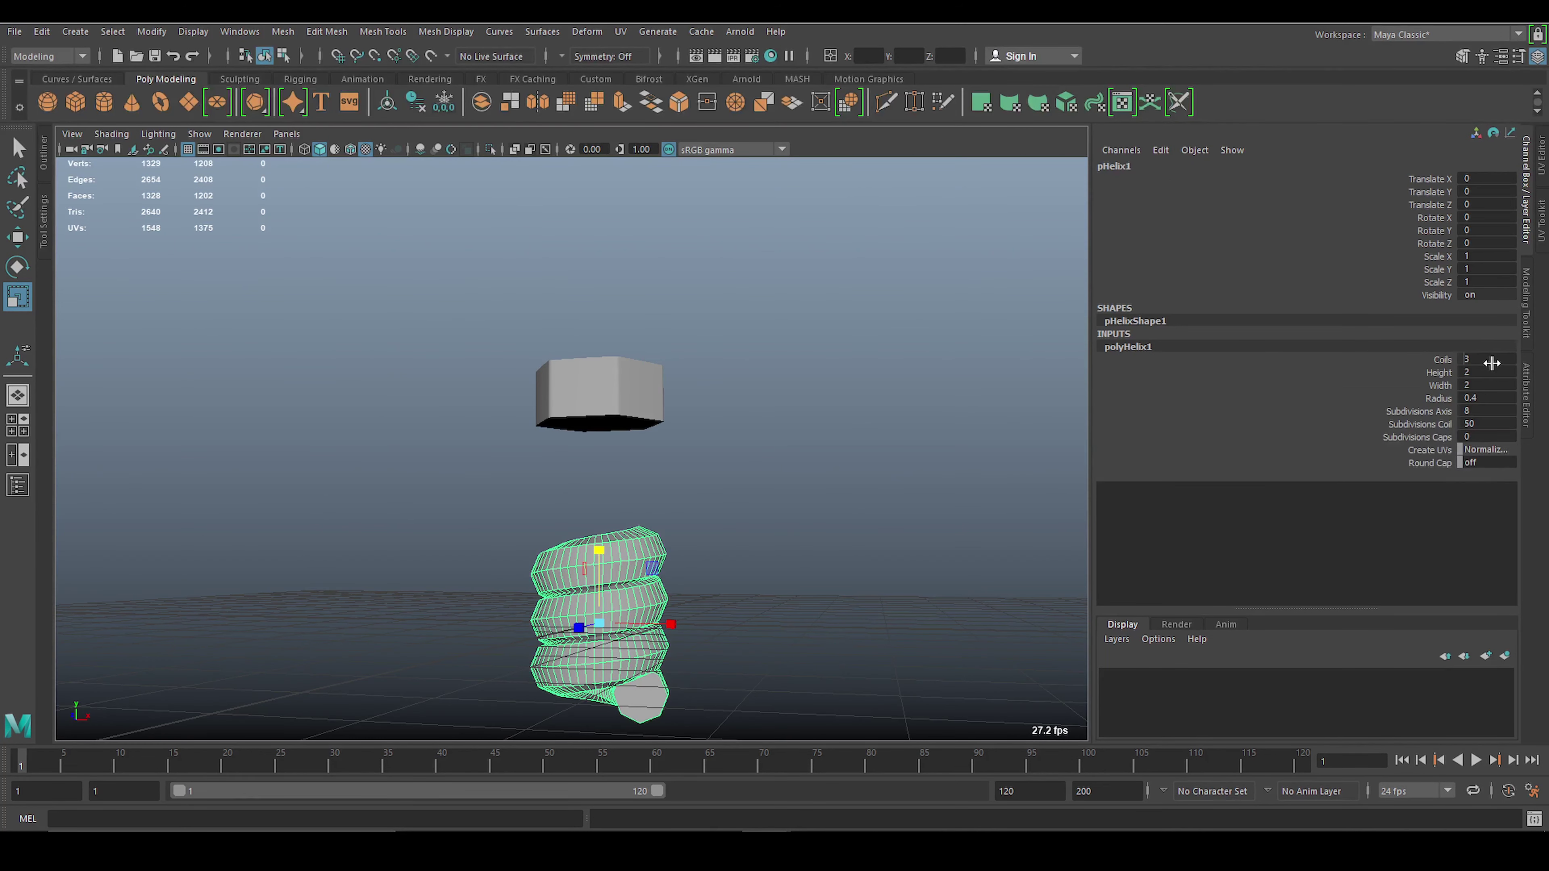
type("8")
key("Return")
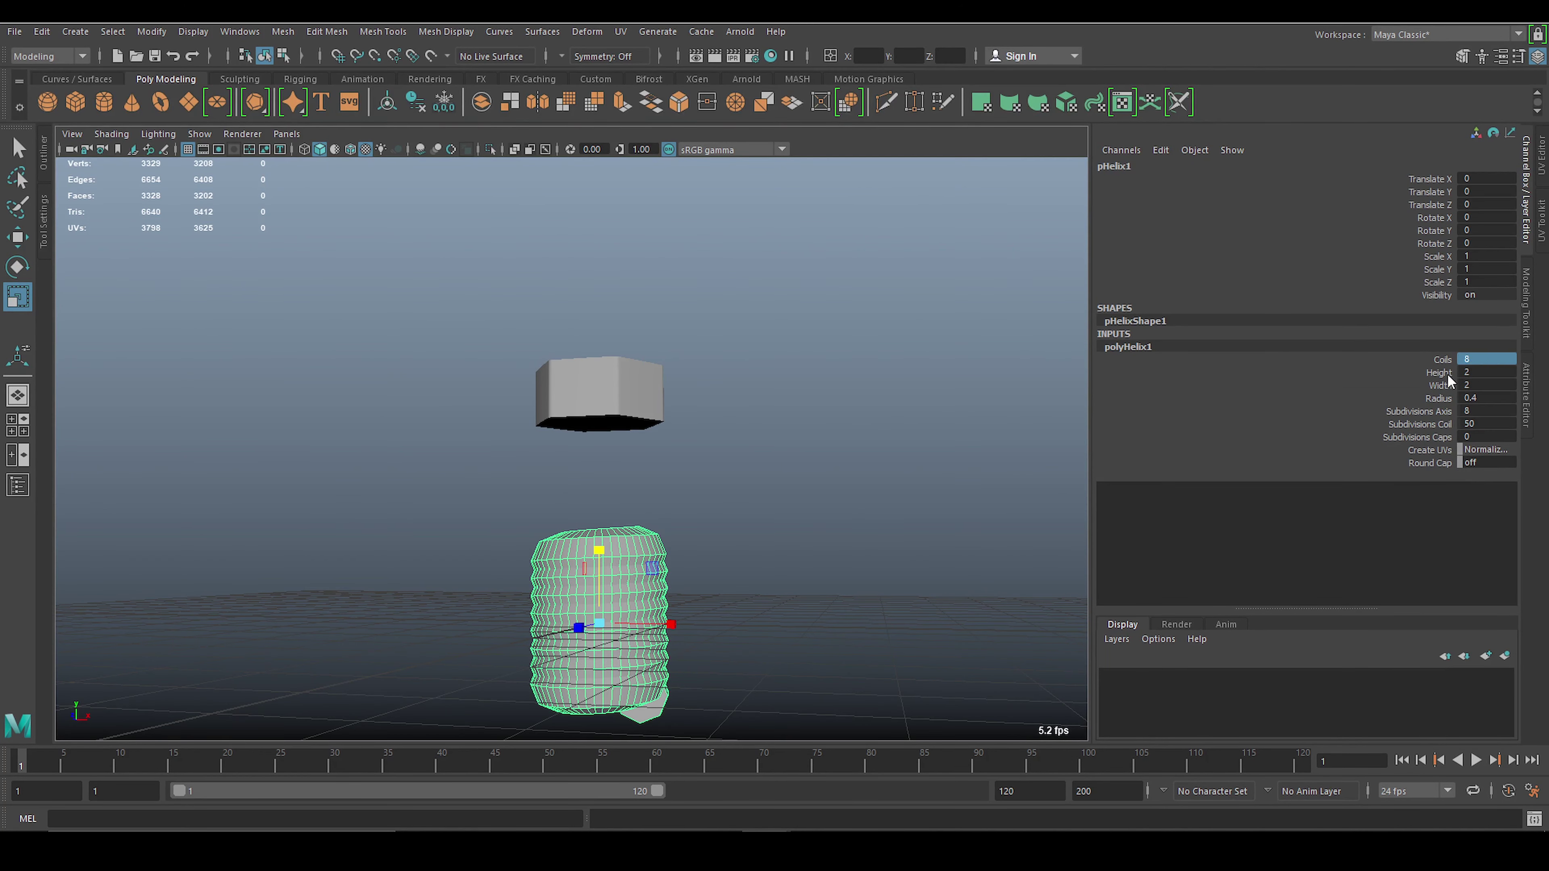
left_click(1440, 372)
middle_click_drag(842, 492, 861, 494)
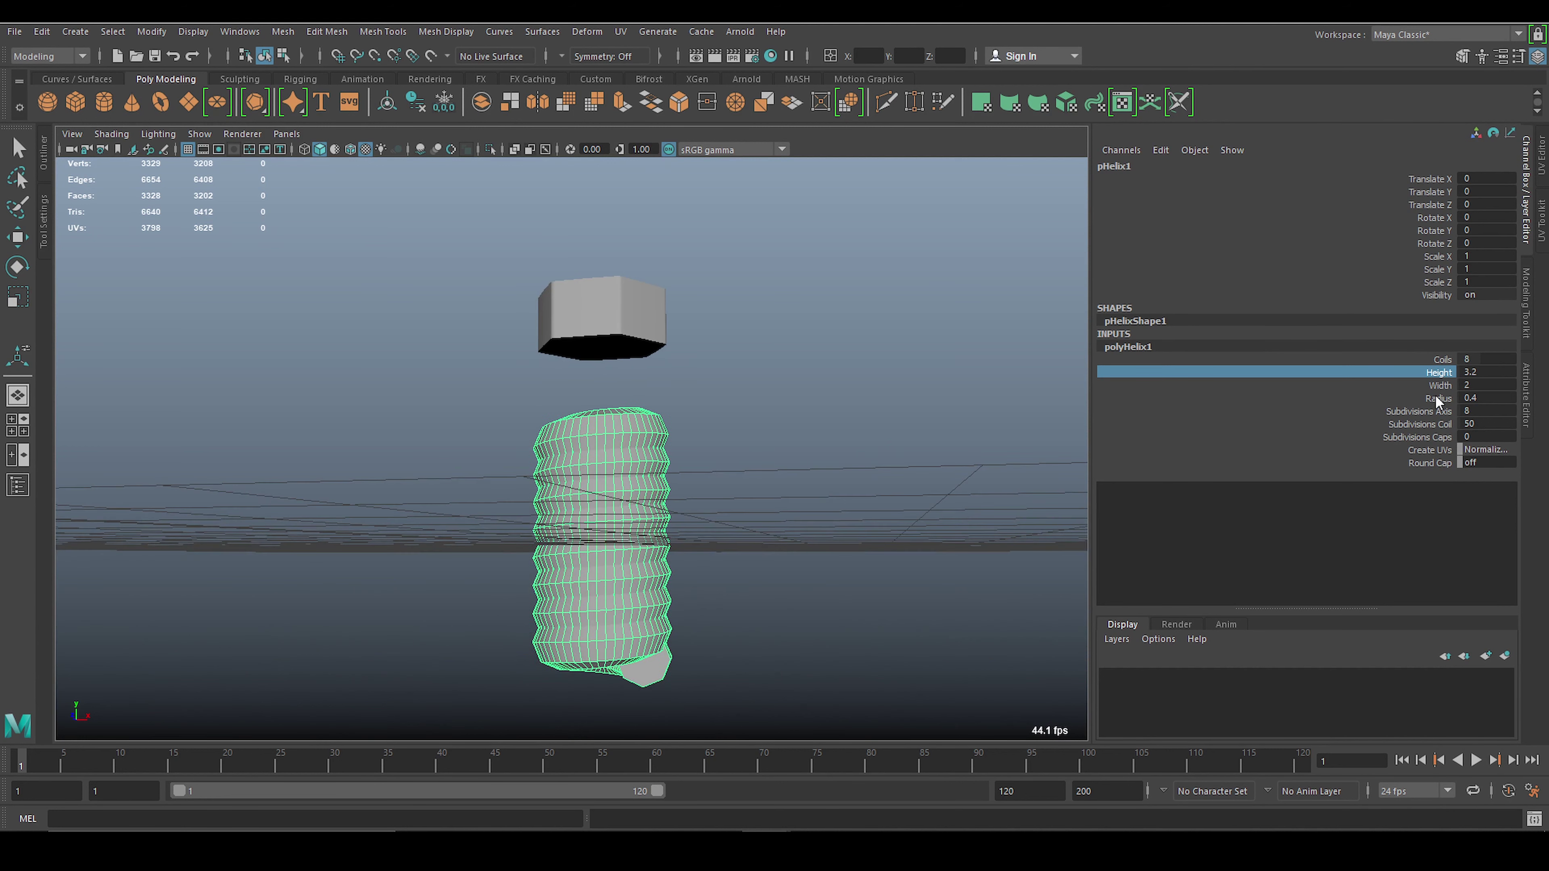
left_click(1437, 399)
middle_click_drag(1074, 477, 1032, 480)
Shrink the helix, raise it under the head, and set radius 0.2 and height 5.5.
key("r")
left_click_drag(681, 557, 612, 555, "alt")
mouse_move(601, 456)
left_mouse_down()
mouse_move(600, 342)
mouse_move(634, 454)
mouse_move(689, 478)
left_mouse_up()
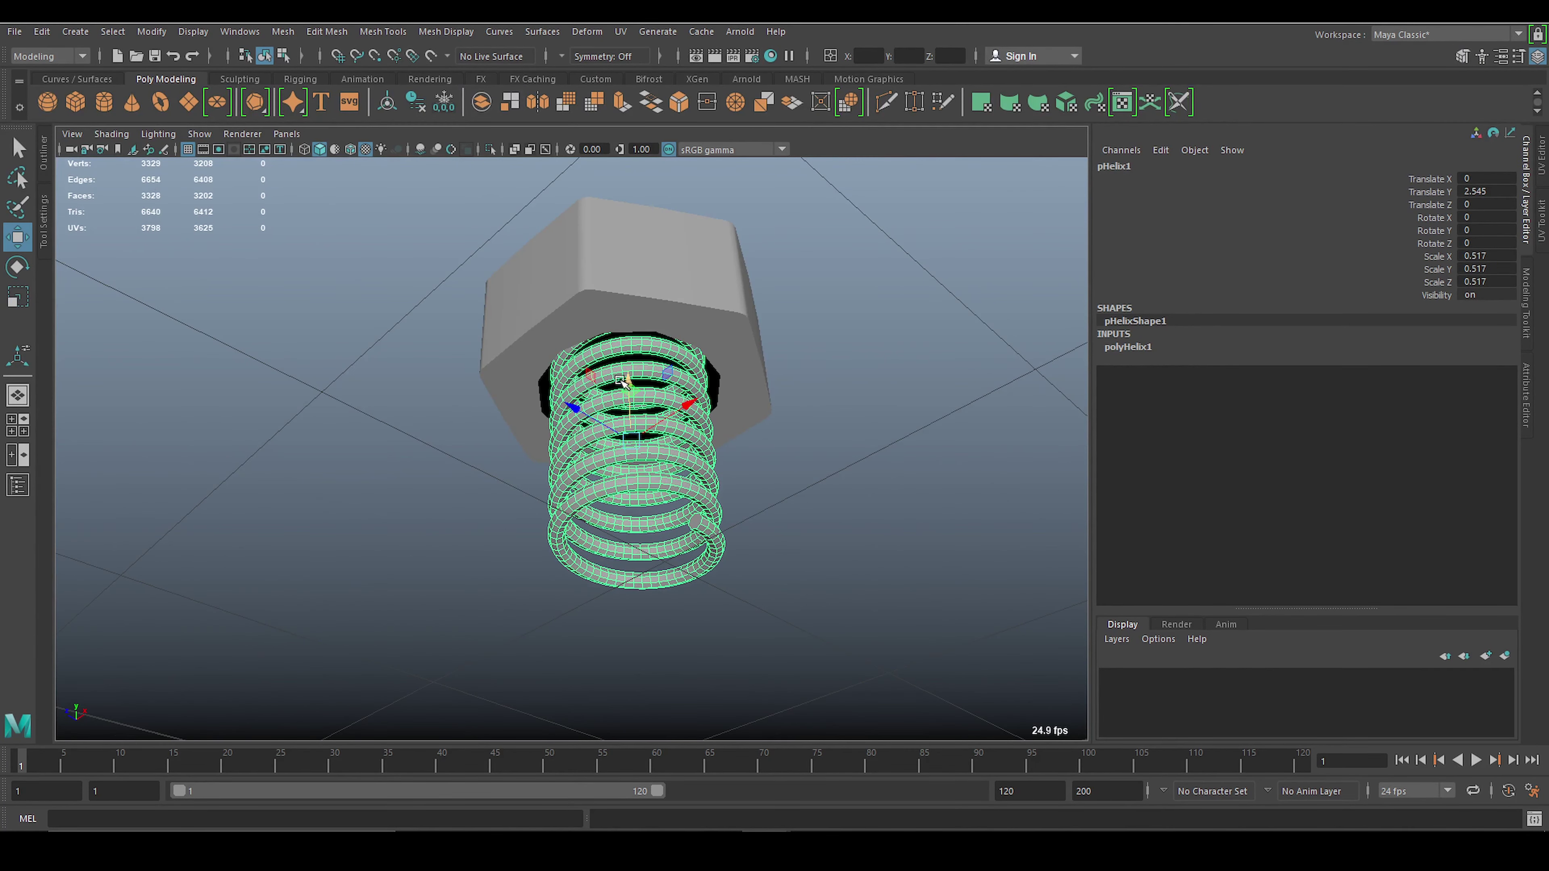
double_click(1484, 398)
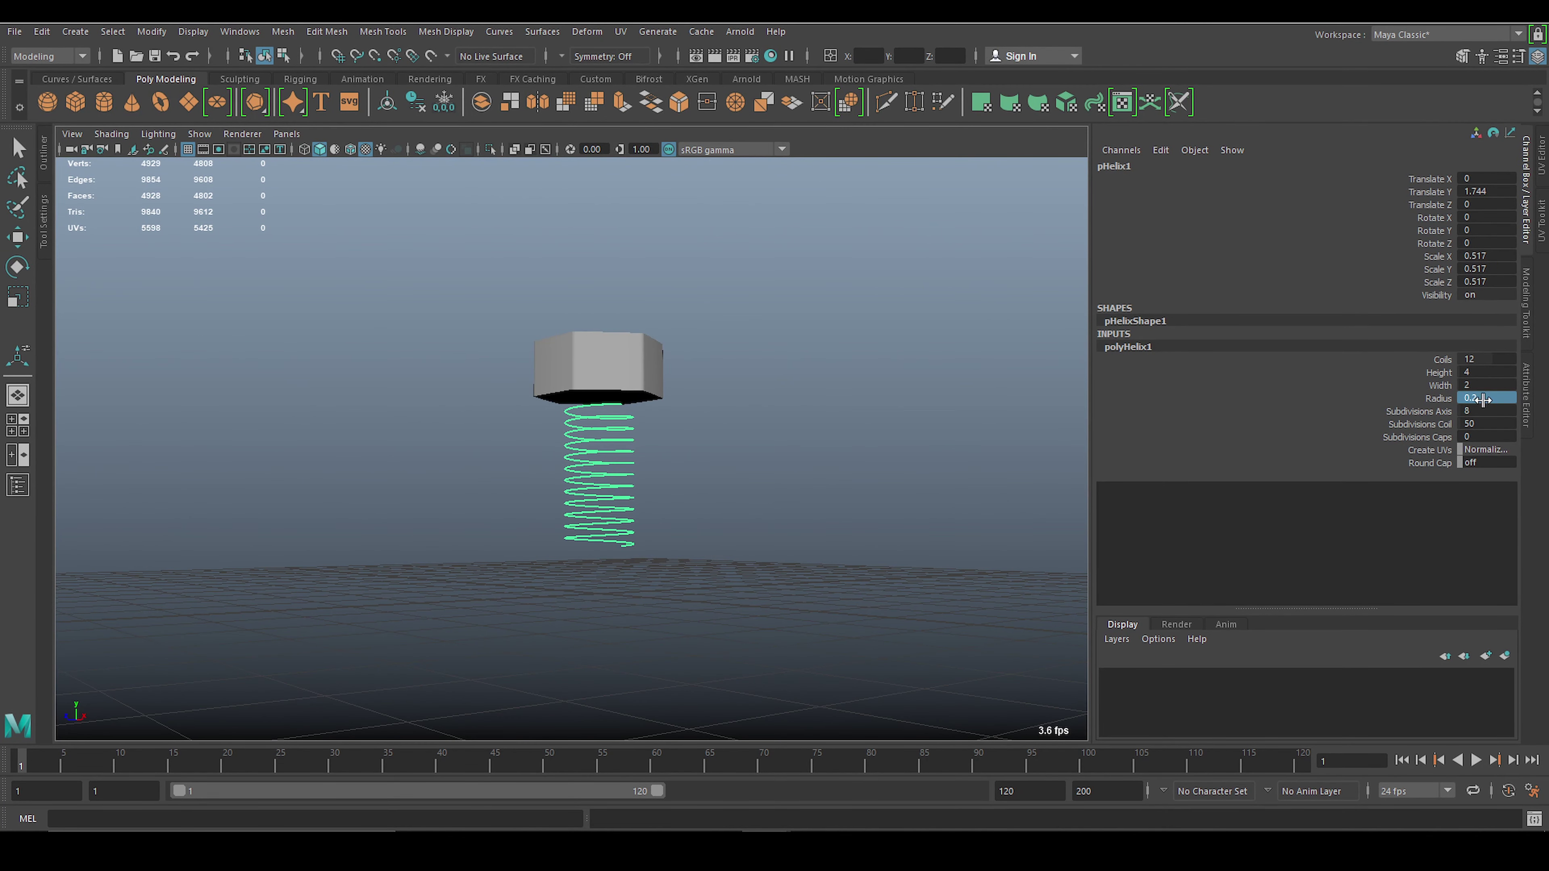
key("Return")
double_click(1484, 372)
type("5.5")
key("Return")
Refine the helix to radius 0.15 and 11 coils.
type("5")
key("Return")
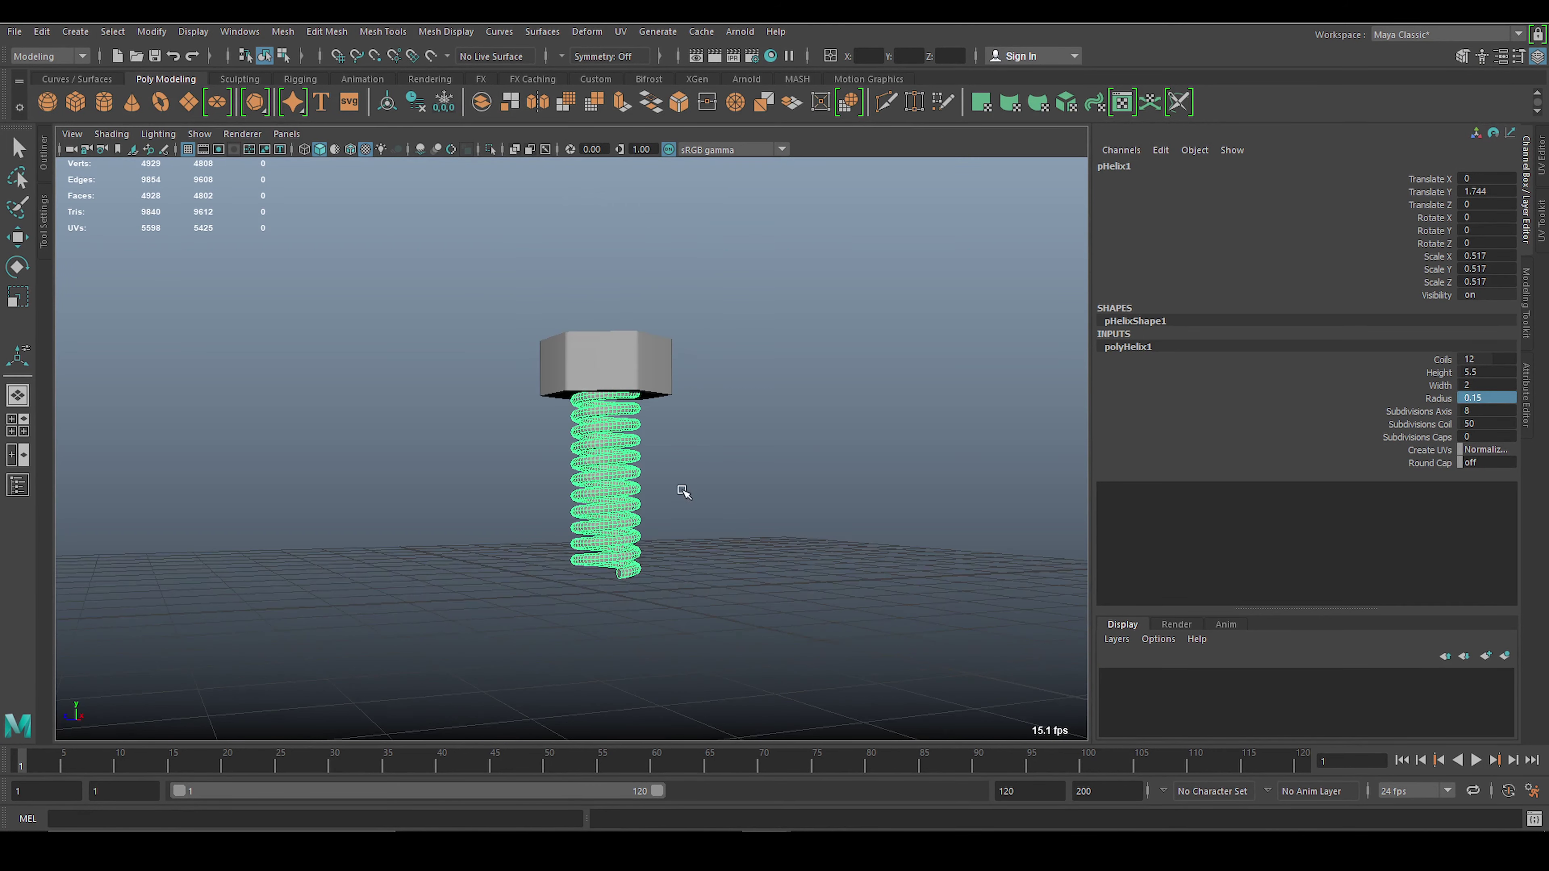
key("w")
scroll(681, 488, "down", 5)
key("f")
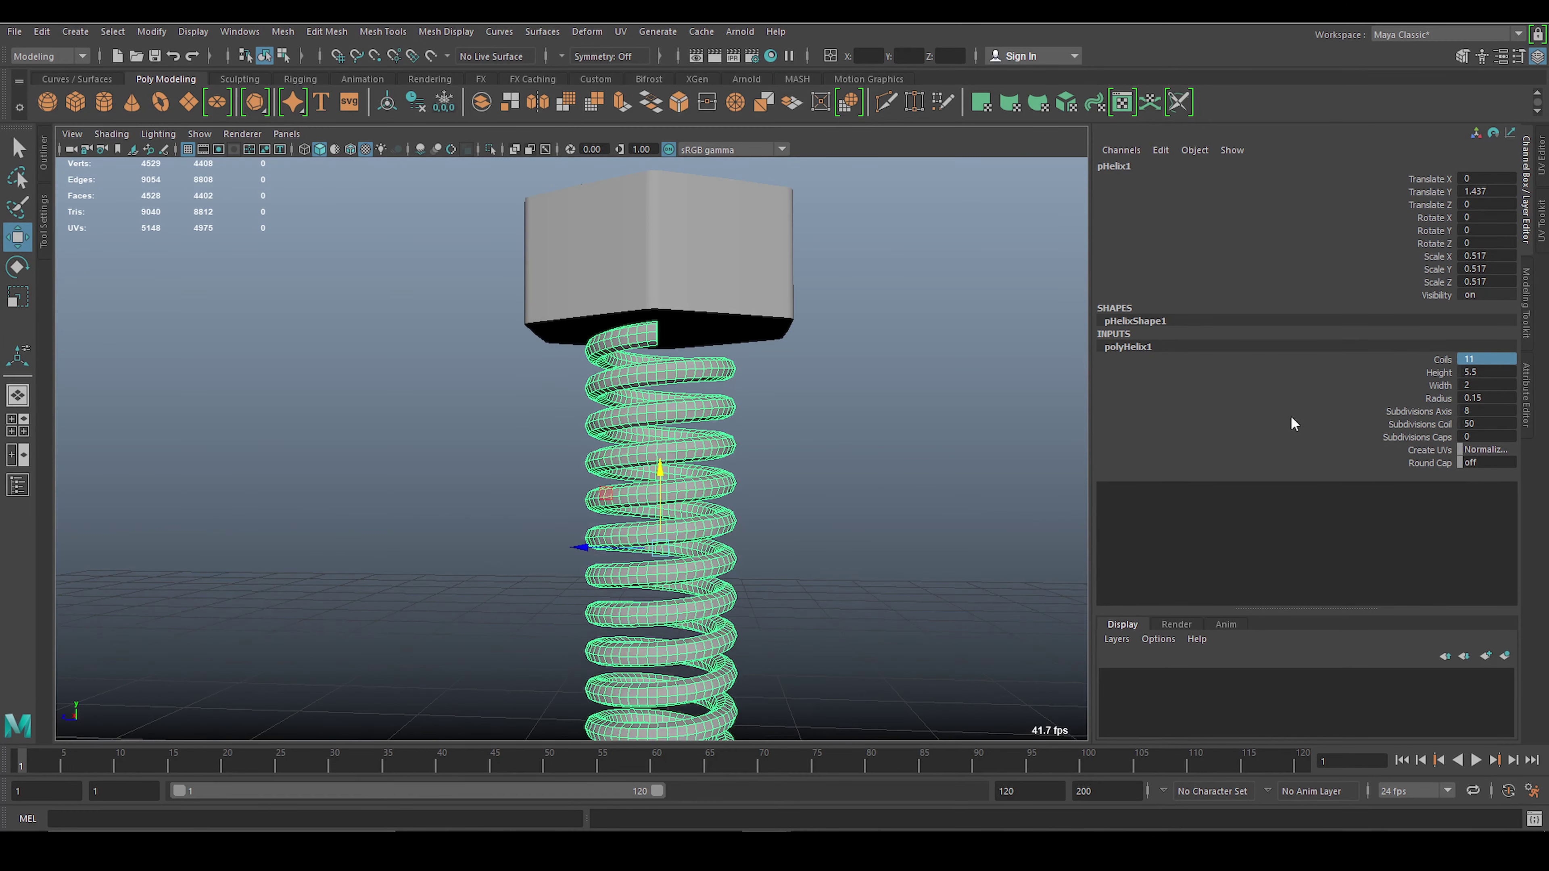
middle_click_drag(1037, 461, 851, 481)
left_click(630, 528)
Select the helix thread and show its polyHelix1 construction attributes.
scroll(630, 529, "up", 2)
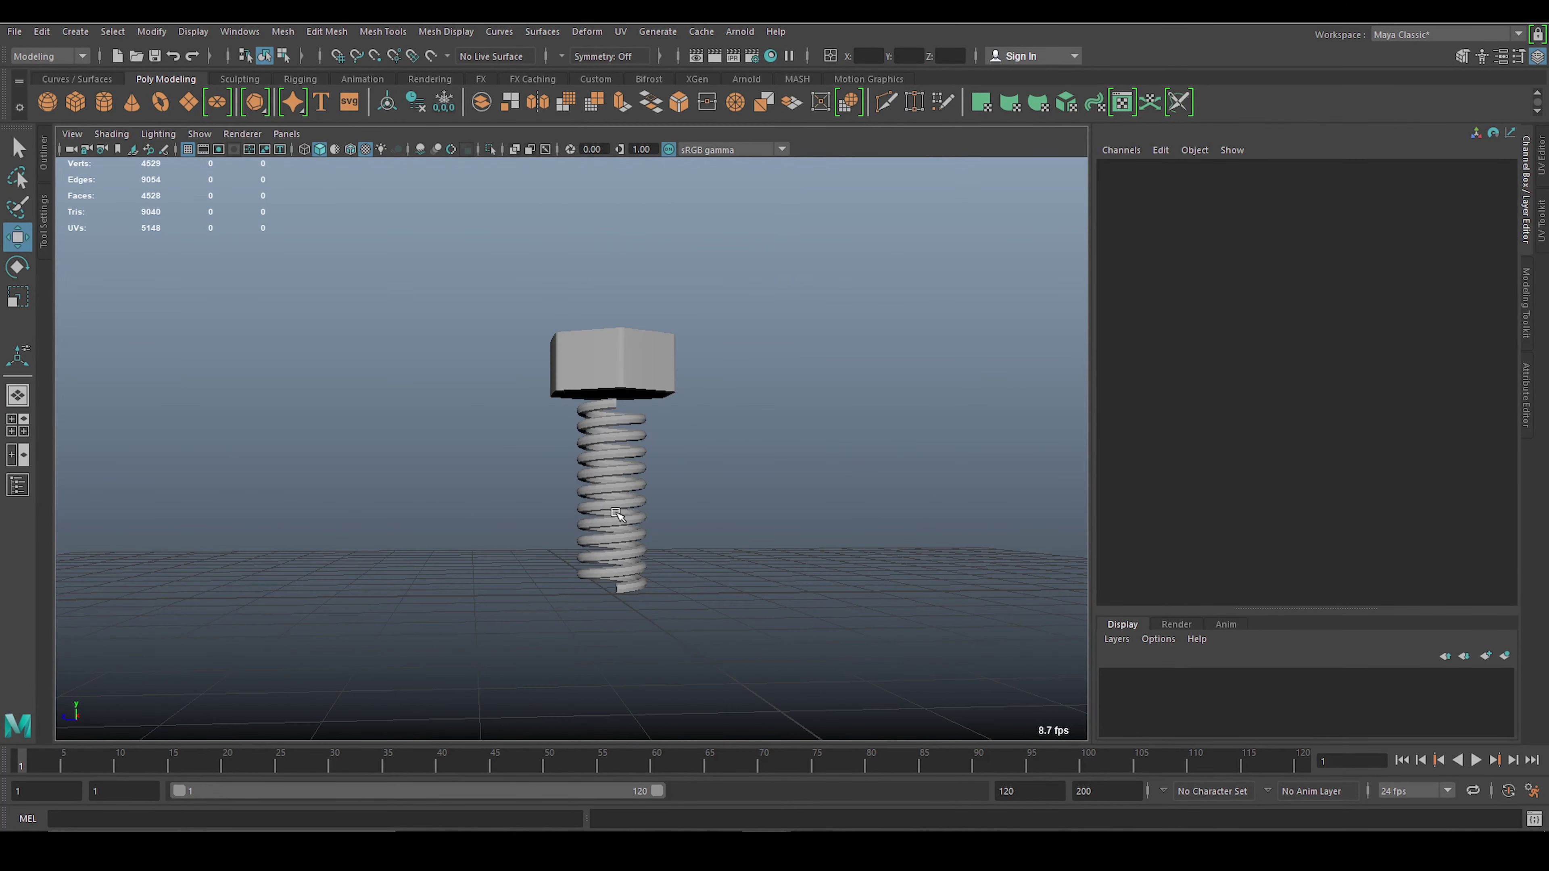
left_click(610, 470)
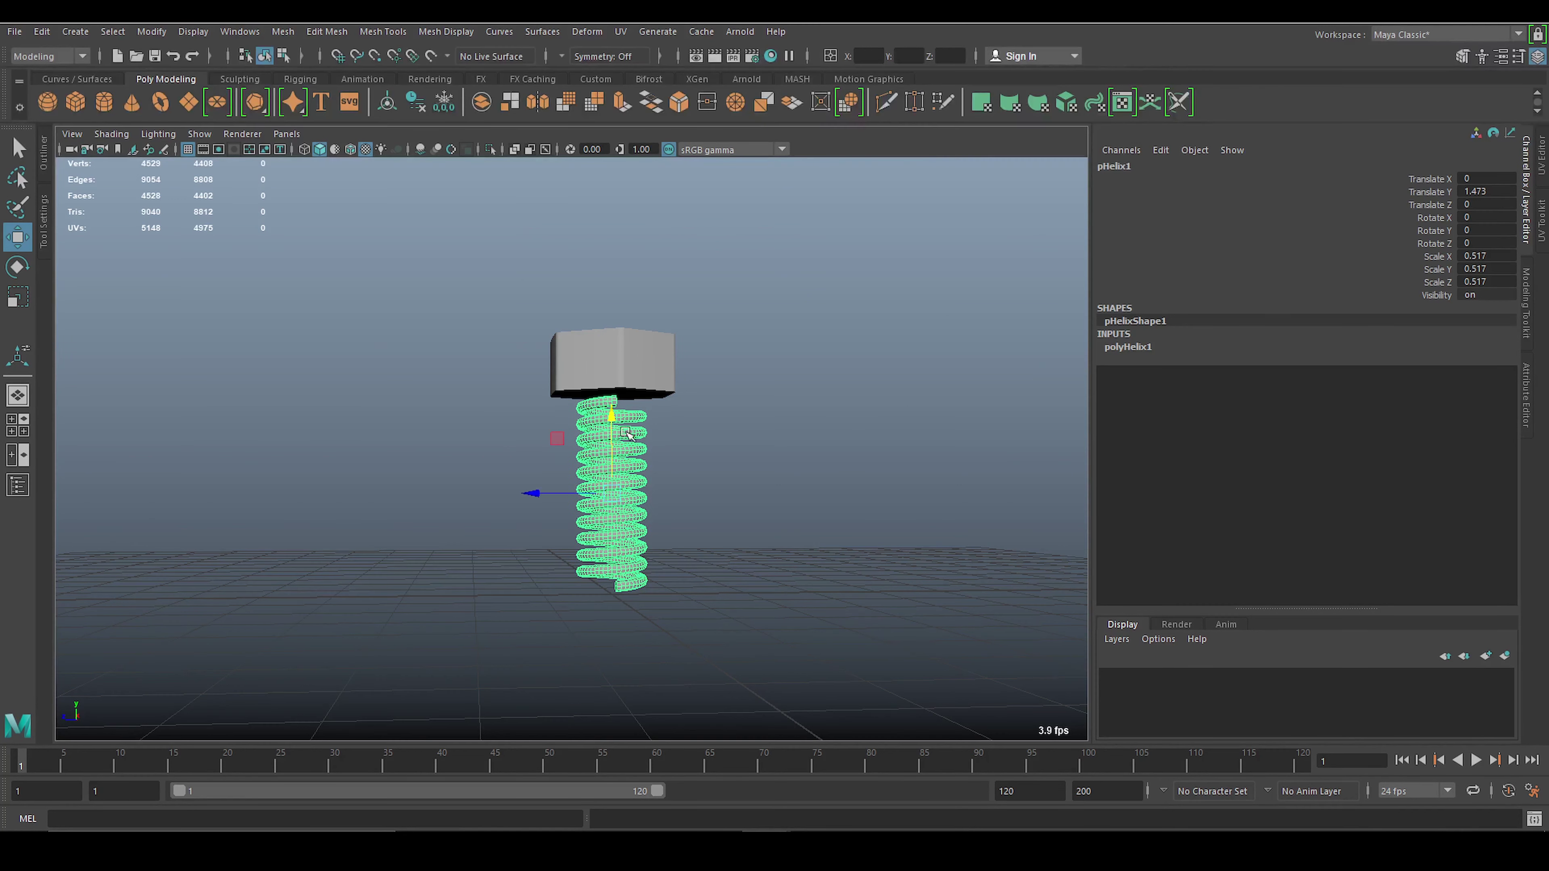
left_click(682, 406)
left_click(613, 439)
left_click(1128, 346)
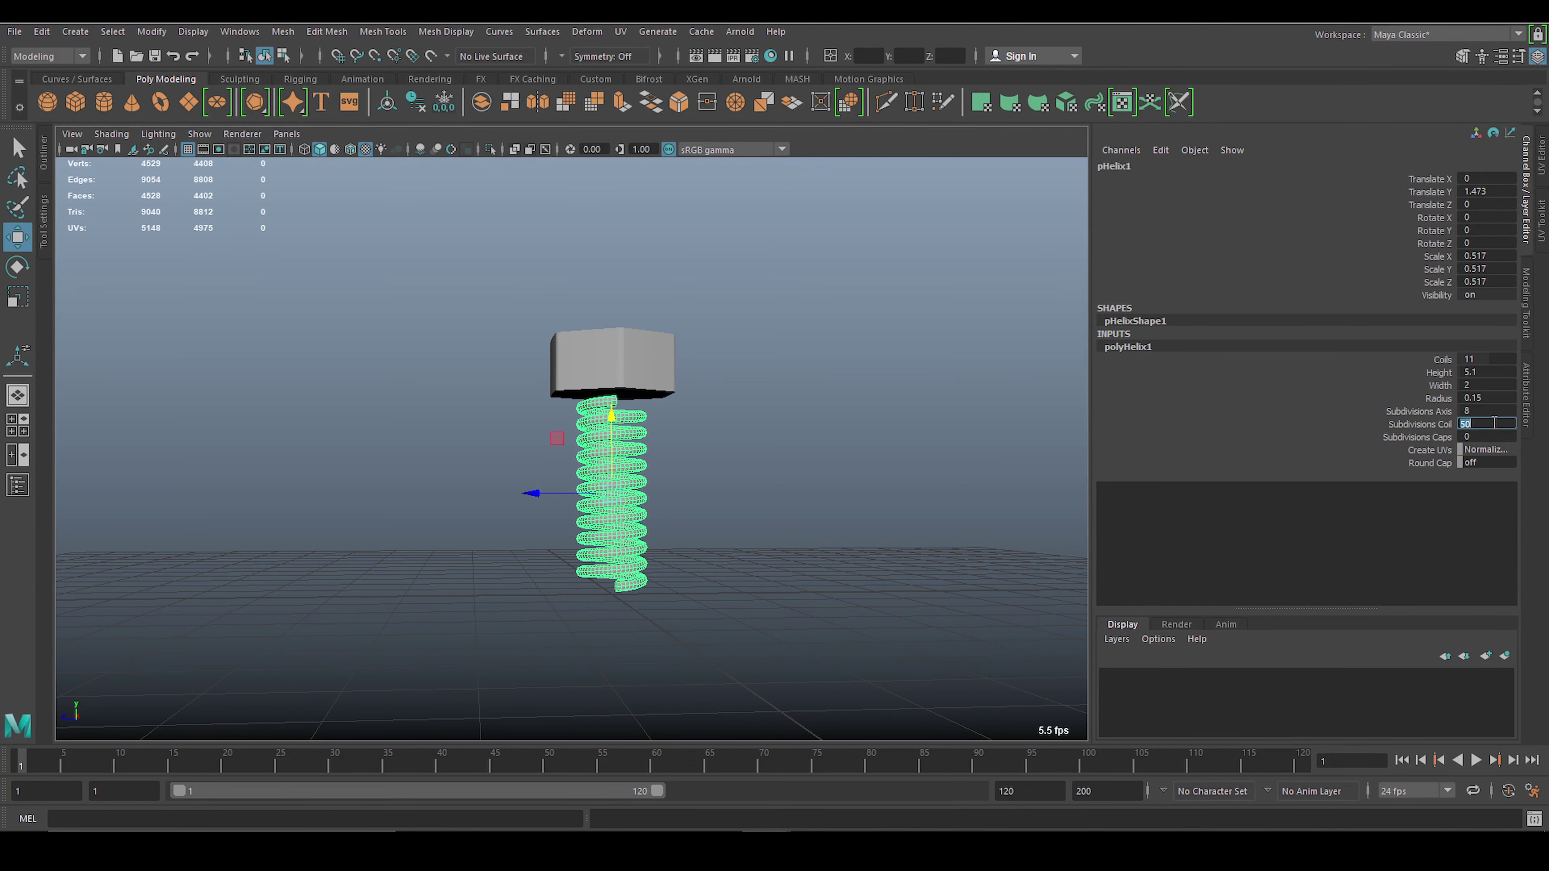
left_click(790, 506)
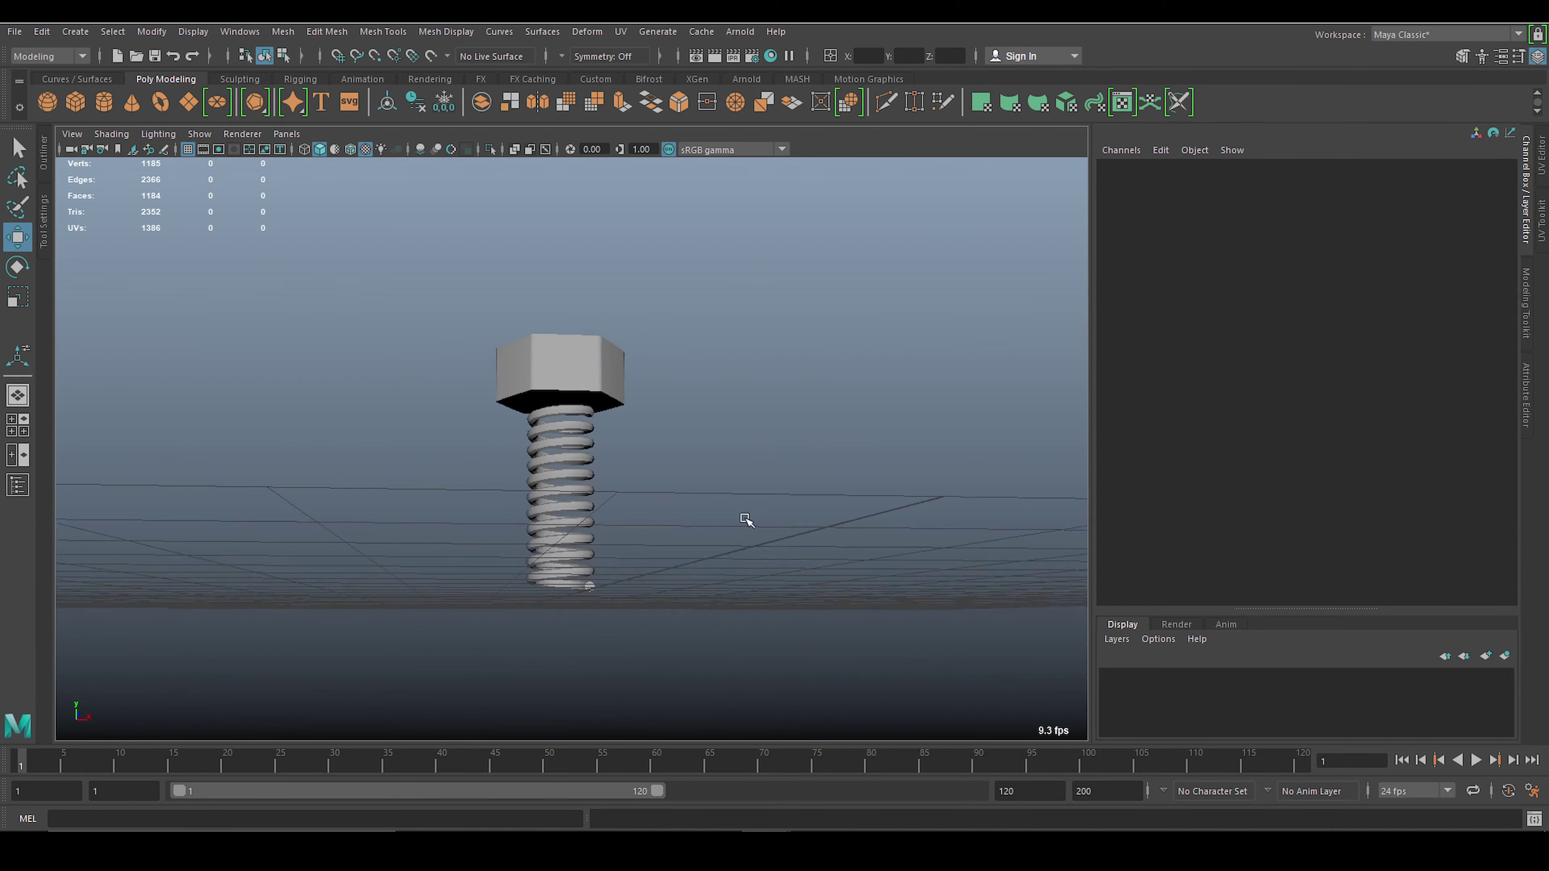
scroll(709, 492, "up", 3)
left_click(709, 491)
Lower the helix's coil subdivisions to 12 in the polyHelix1 attributes.
mouse_move(709, 491)
left_mouse_down("alt")
mouse_move(450, 457)
mouse_move(707, 516)
mouse_move(787, 500)
left_mouse_up("alt")
left_click(1129, 346)
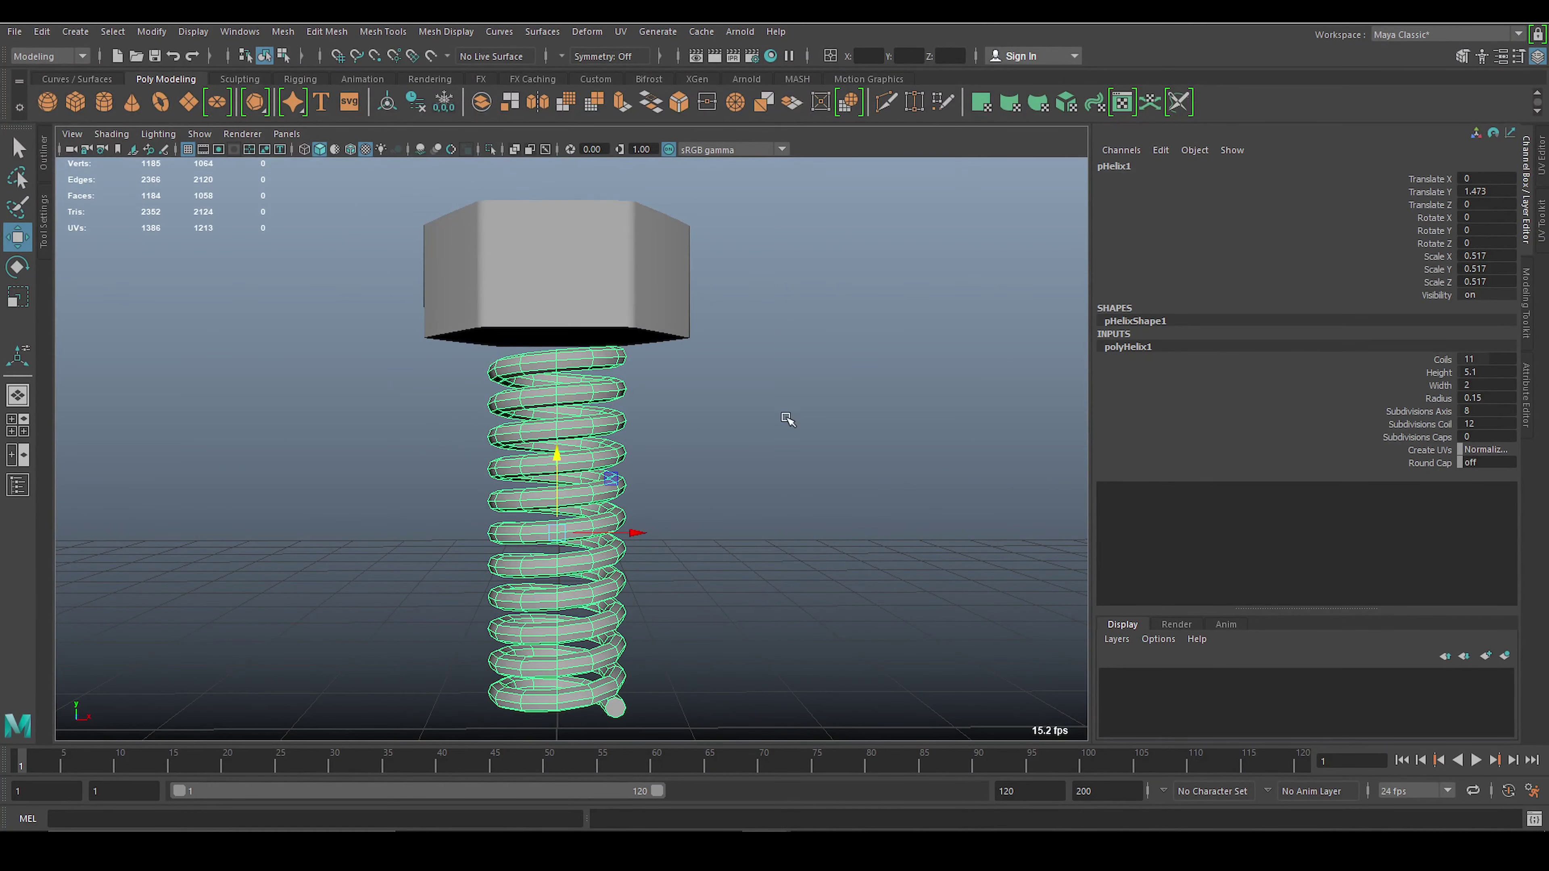
left_click(787, 419)
scroll(786, 419, "up", 3)
left_click(543, 346)
left_click_drag(543, 346, 732, 311, "alt")
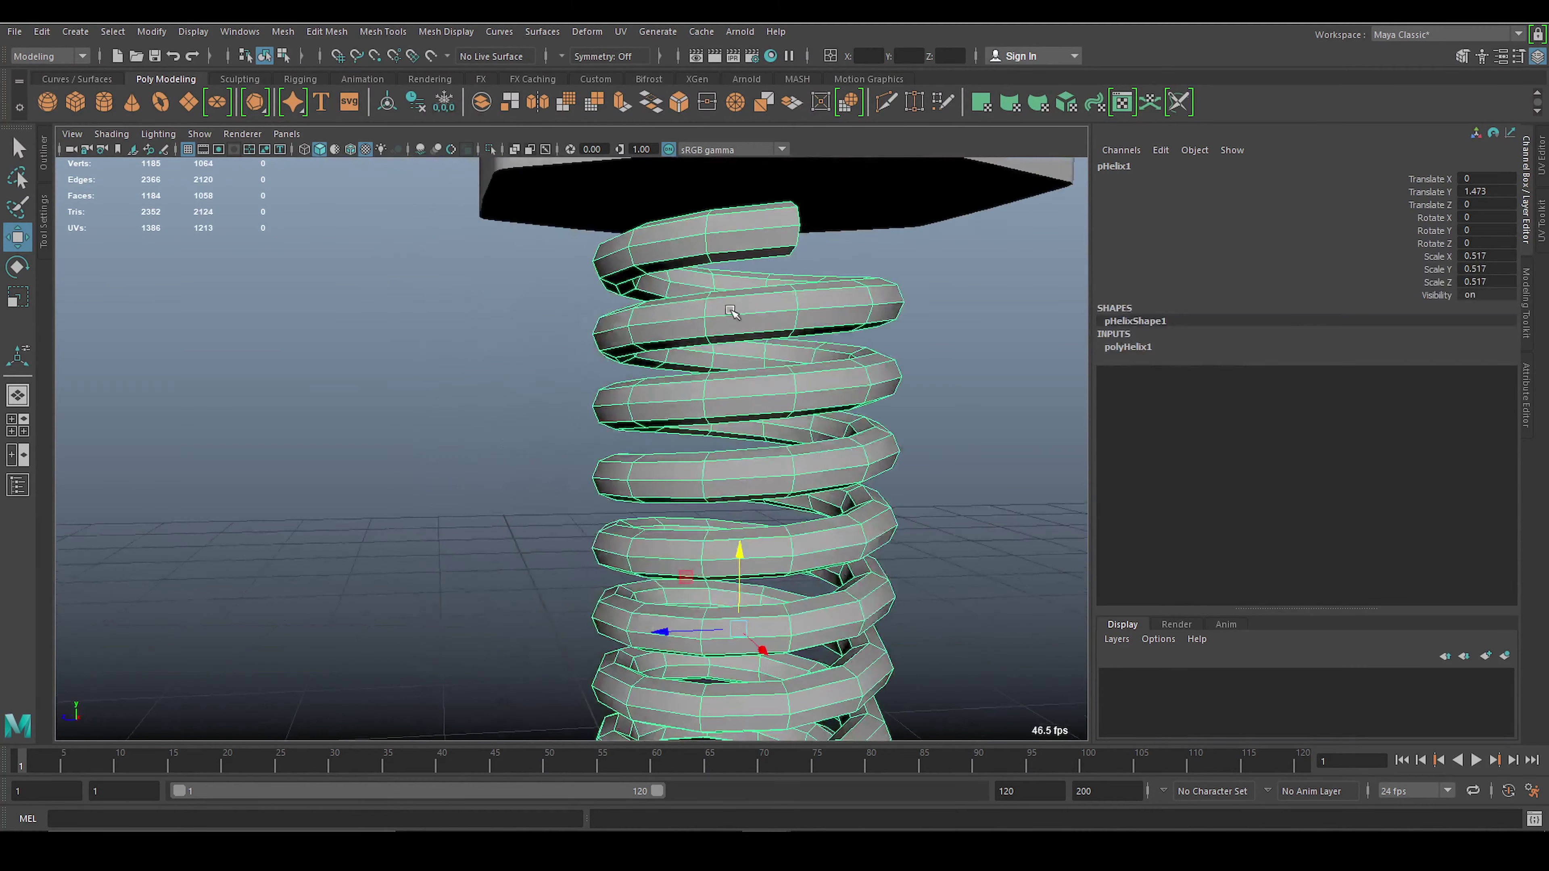
Isolate the helix with Ctrl+1 and select its end face in face mode.
key("ctrl+1")
scroll(824, 360, "down", 5)
left_click_drag(823, 360, 589, 347, "alt")
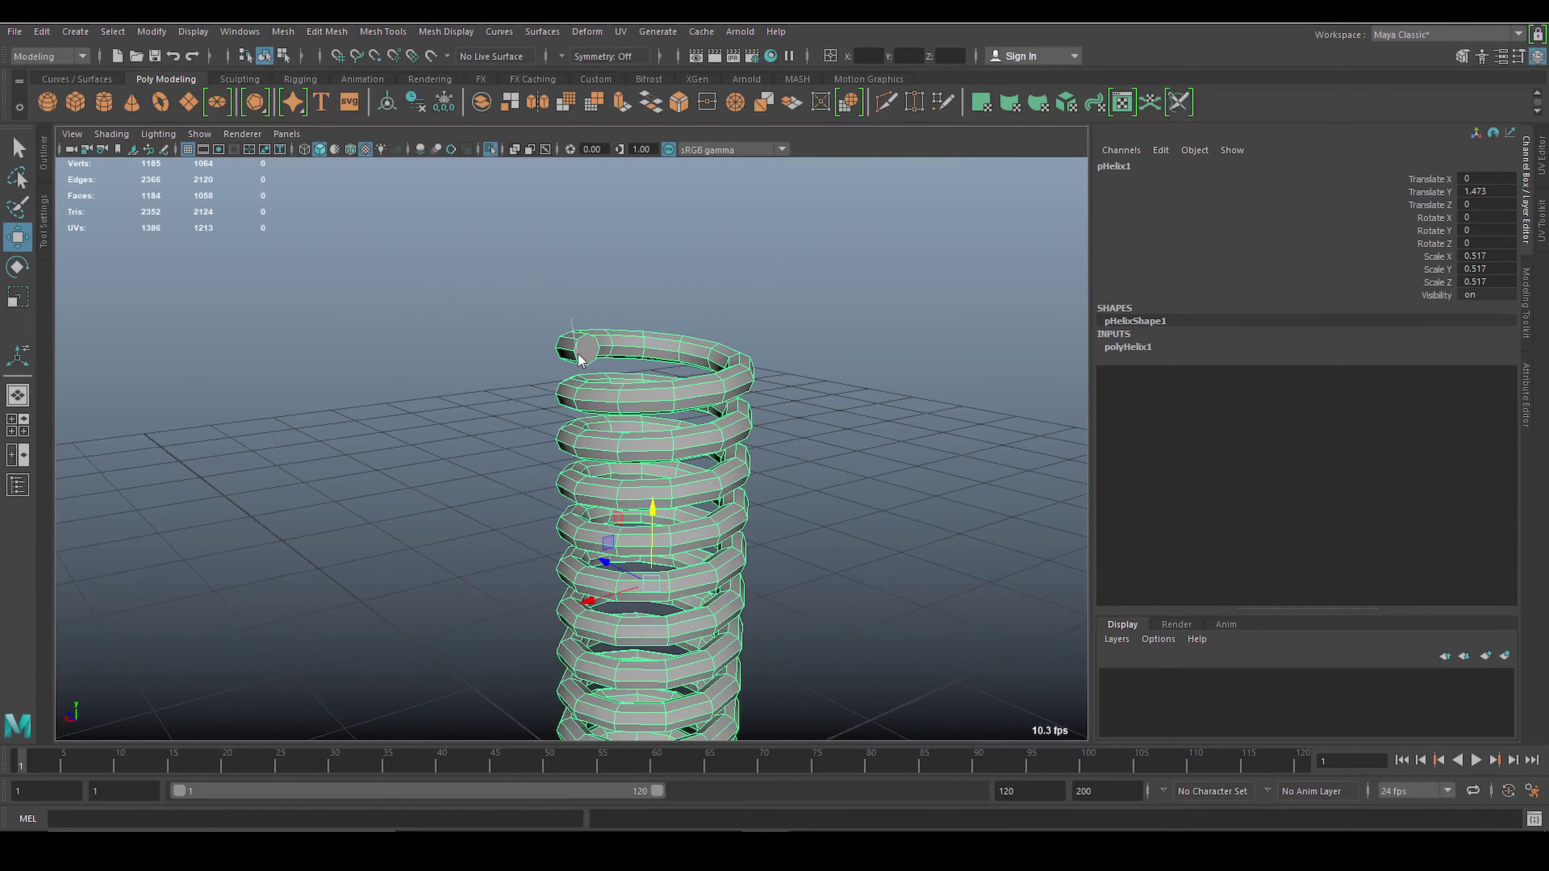
key("F11")
left_click(589, 347)
left_click_drag(689, 488, 756, 540, "alt")
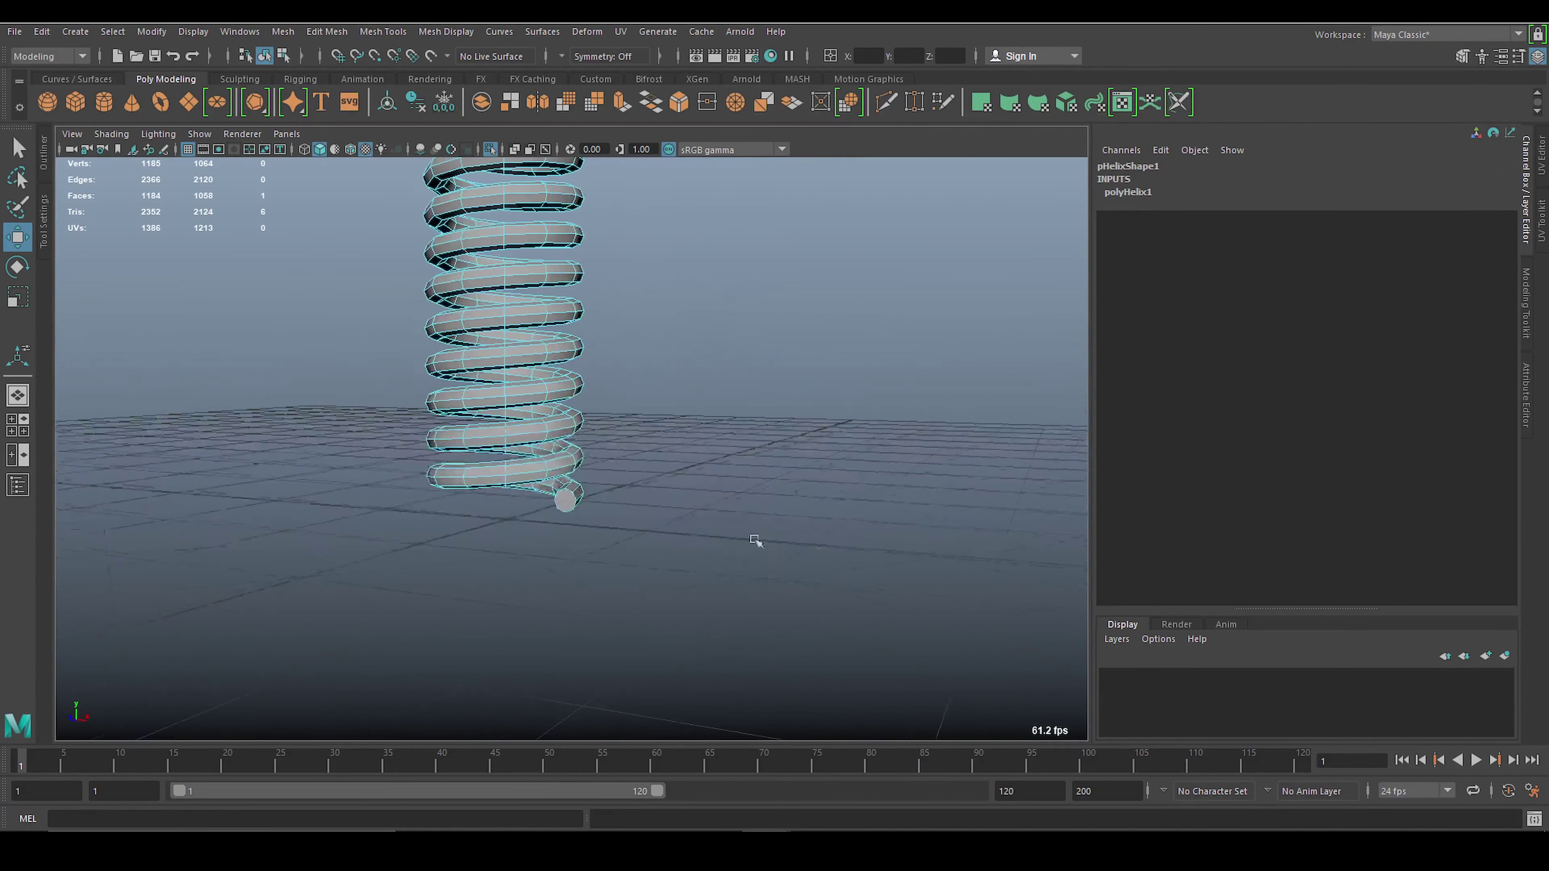
Delete the helix end cap and the inward-facing faces near the coil end.
key("Delete")
scroll(678, 526, "up", 3)
scroll(549, 464, "up", 3)
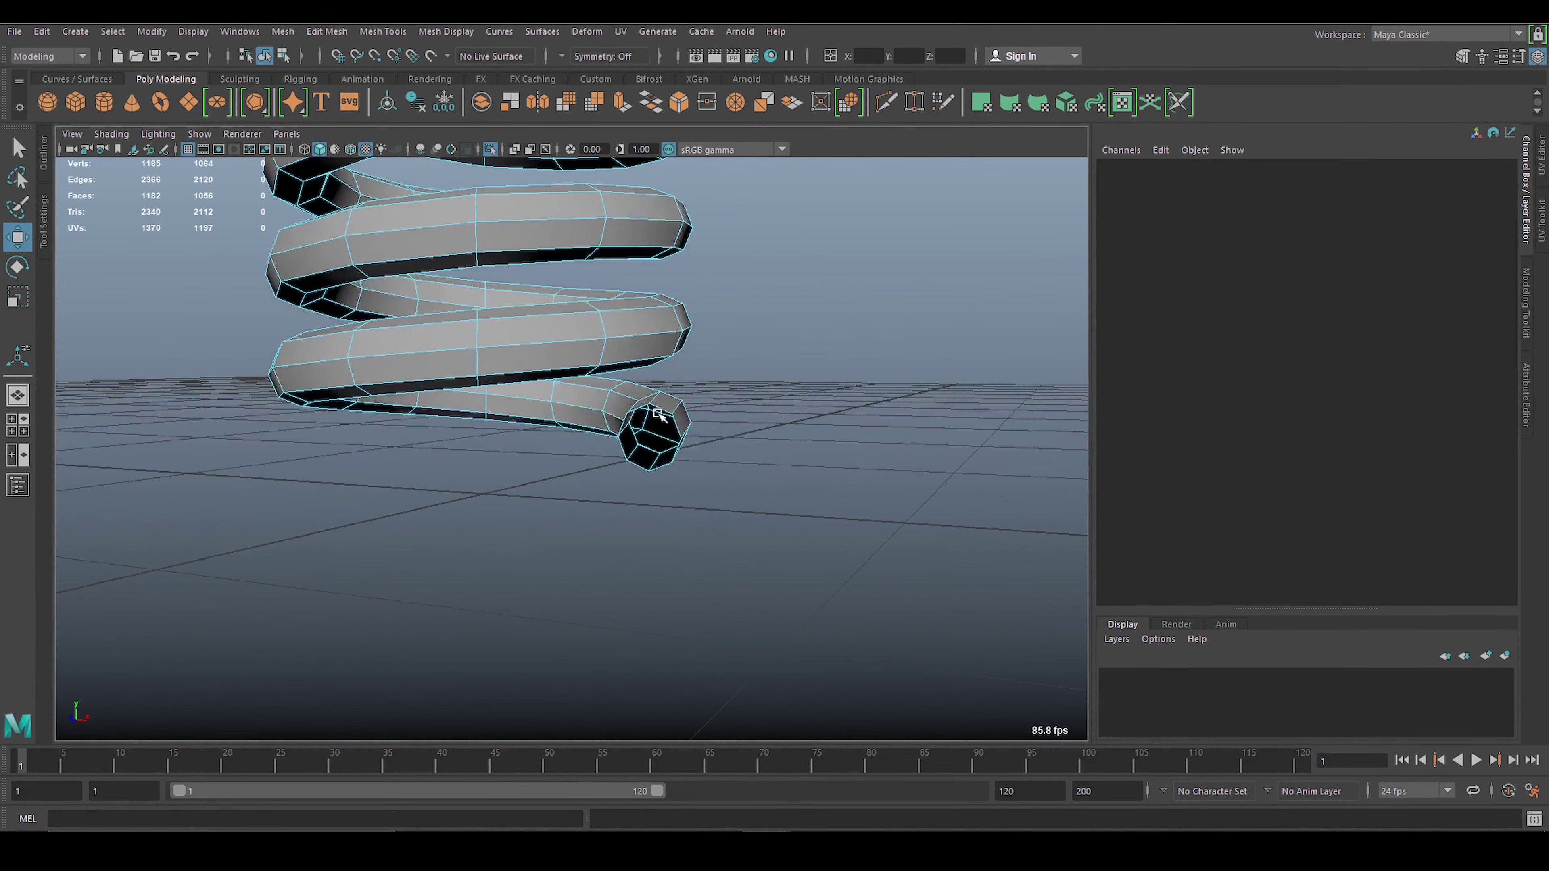
scroll(417, 400, "up", 2)
left_click(483, 384)
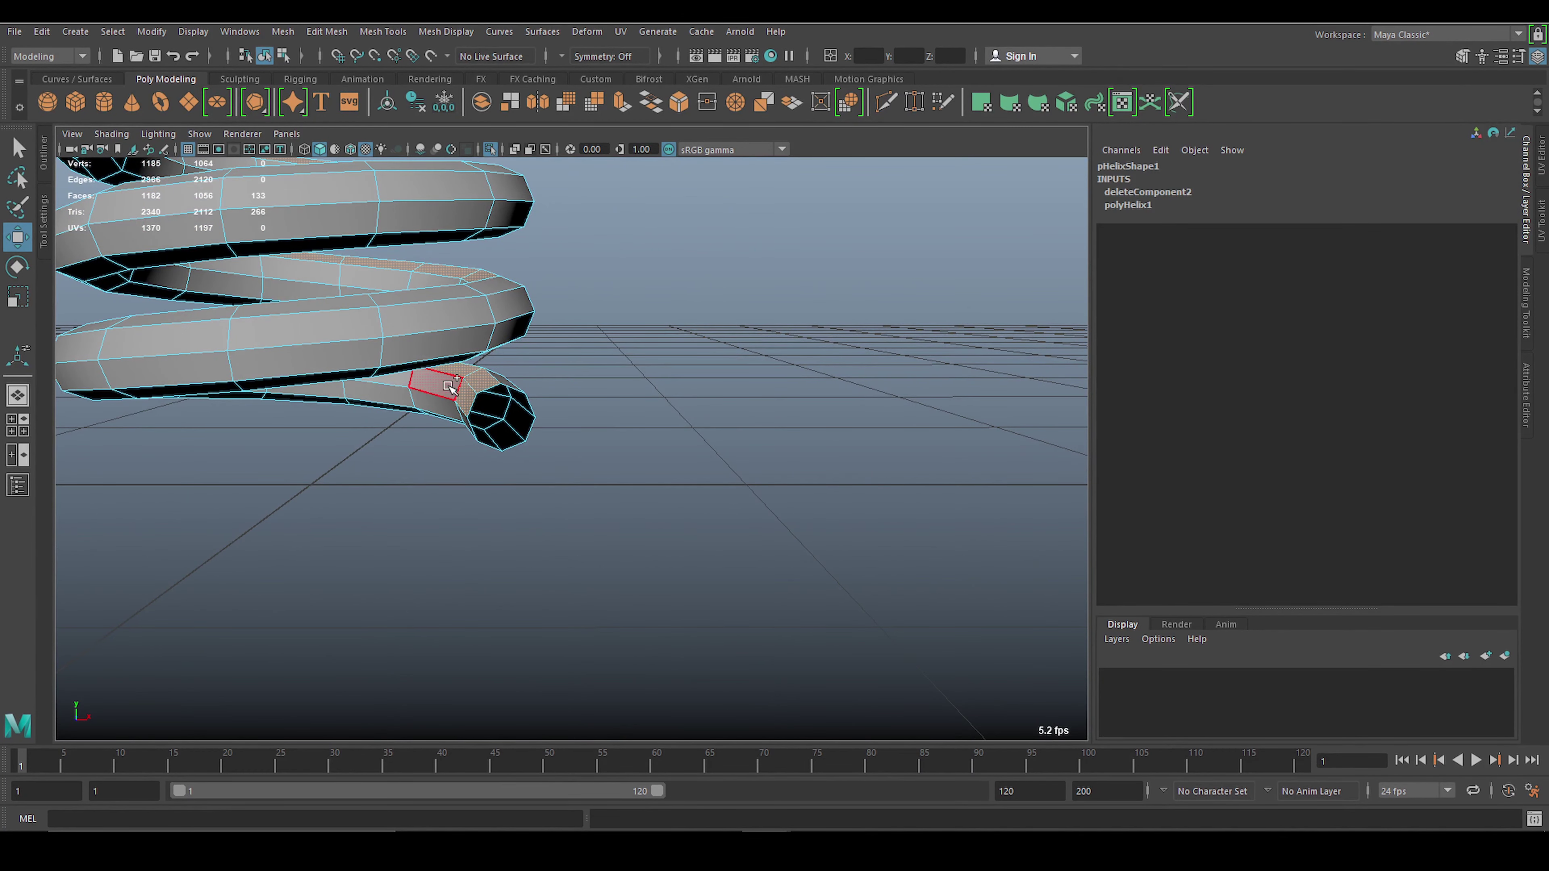
left_click_drag(426, 403, 488, 574, "alt")
left_click(750, 419)
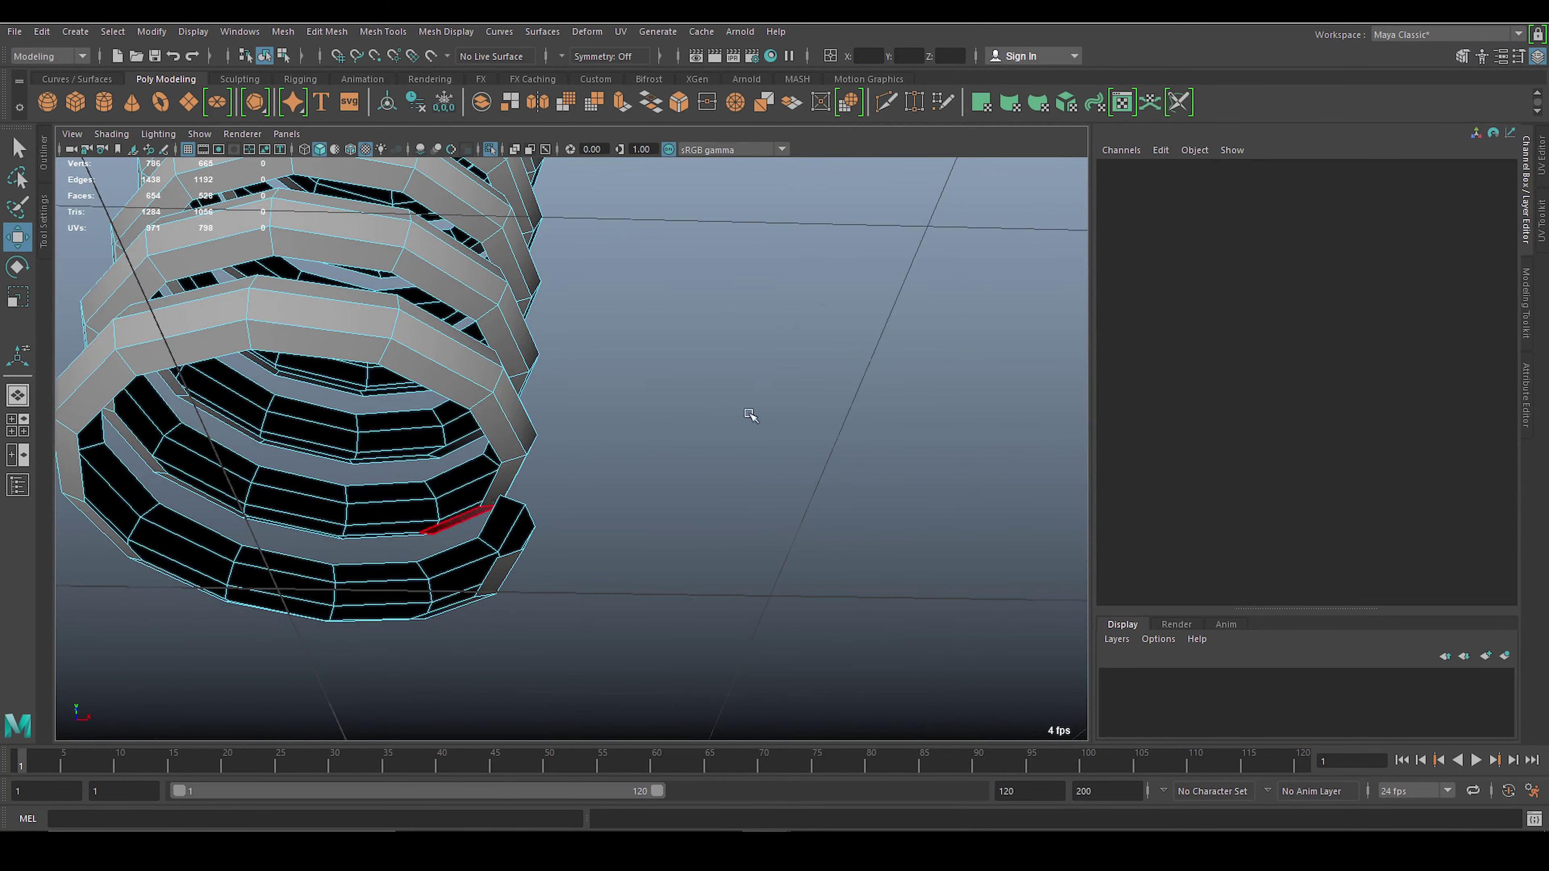
scroll(453, 647, "down", 5)
mouse_move(454, 647)
left_mouse_down("alt")
mouse_move(785, 506)
mouse_move(667, 564)
mouse_move(736, 444)
left_mouse_up("alt")
Select two open border edges, try Add Divisions to Edge, then undo it.
left_click(640, 529)
key("F10")
left_click(702, 488)
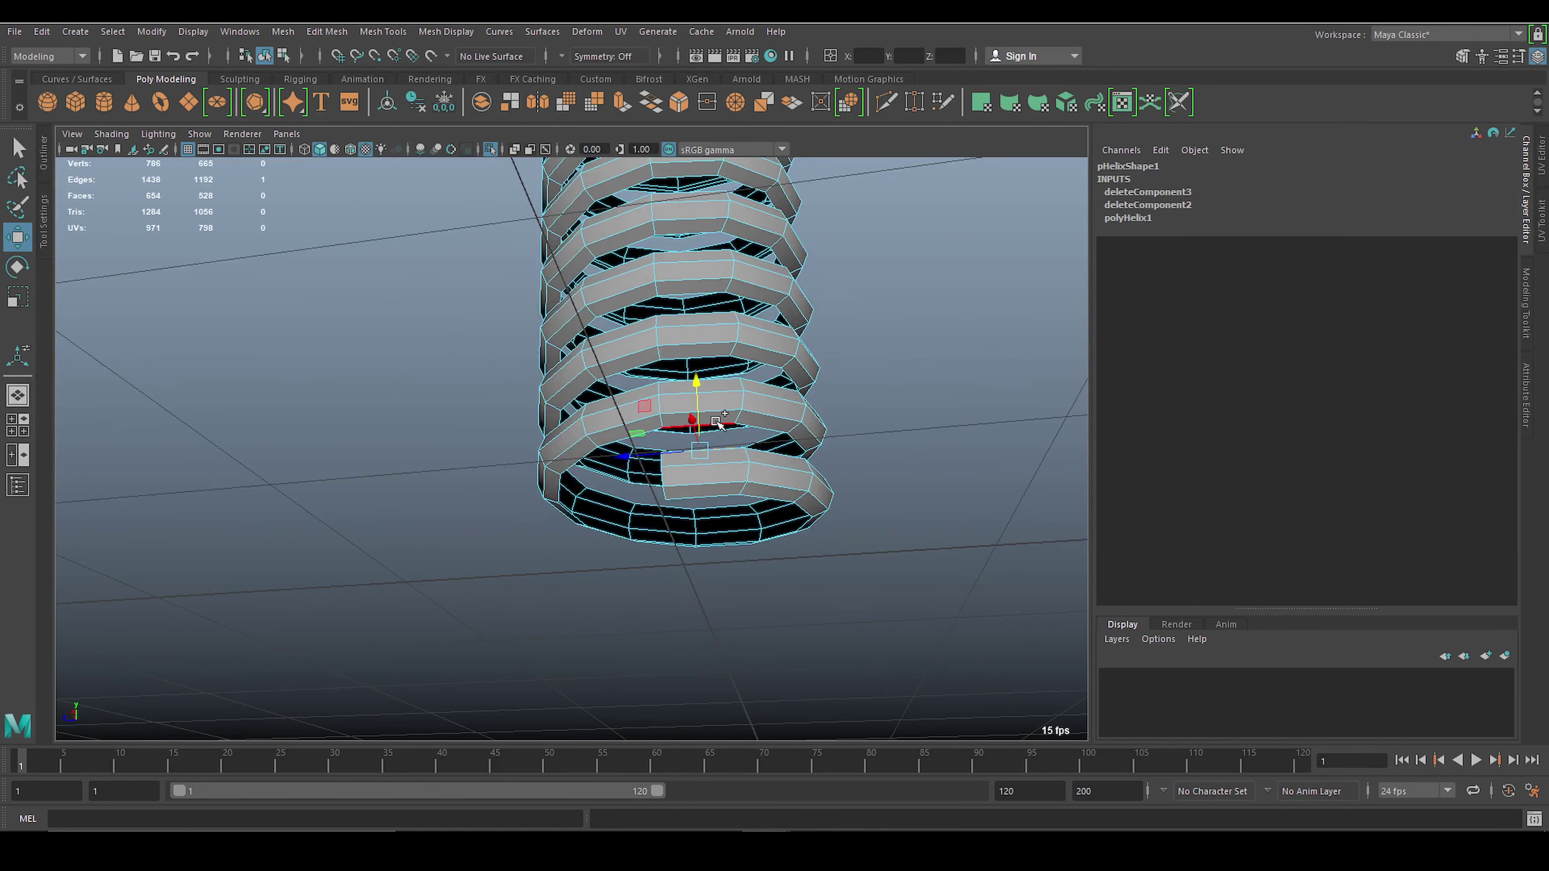
left_click(686, 390, "shift")
right_click(896, 348, "shift")
left_click(869, 536)
key("ctrl+z")
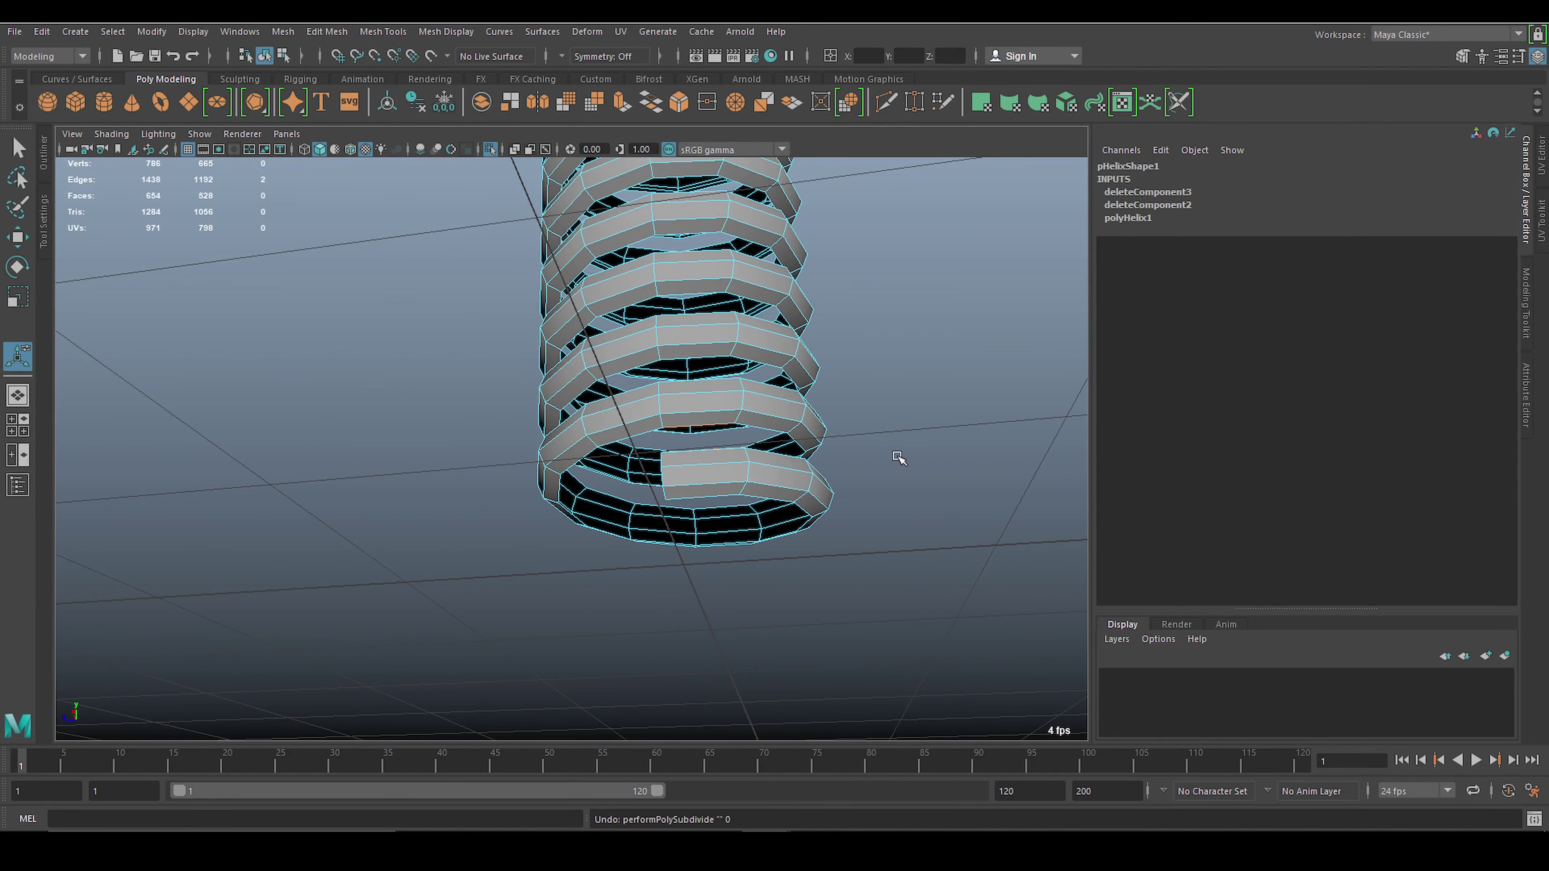
right_click(895, 431, "shift")
Bridge the first pair of selected open coil edges.
key("Escape")
right_click_drag(888, 623, 888, 557, "shift")
scroll(888, 557, "down", 5)
left_click_drag(889, 557, 760, 225, "alt")
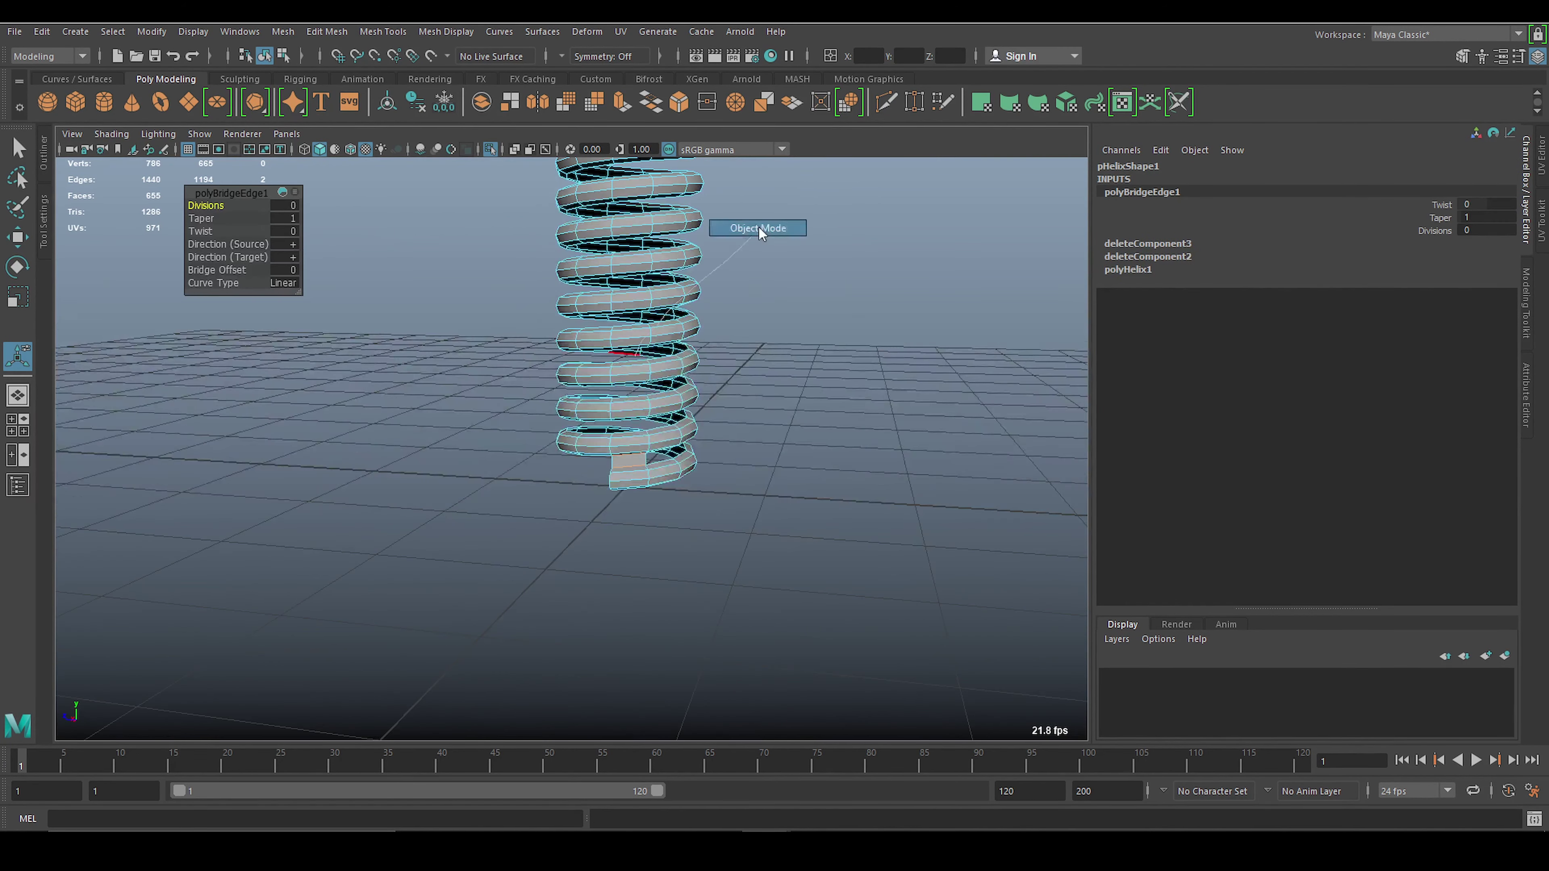
left_click(723, 391)
scroll(710, 494, "up", 3)
scroll(662, 544, "up", 3)
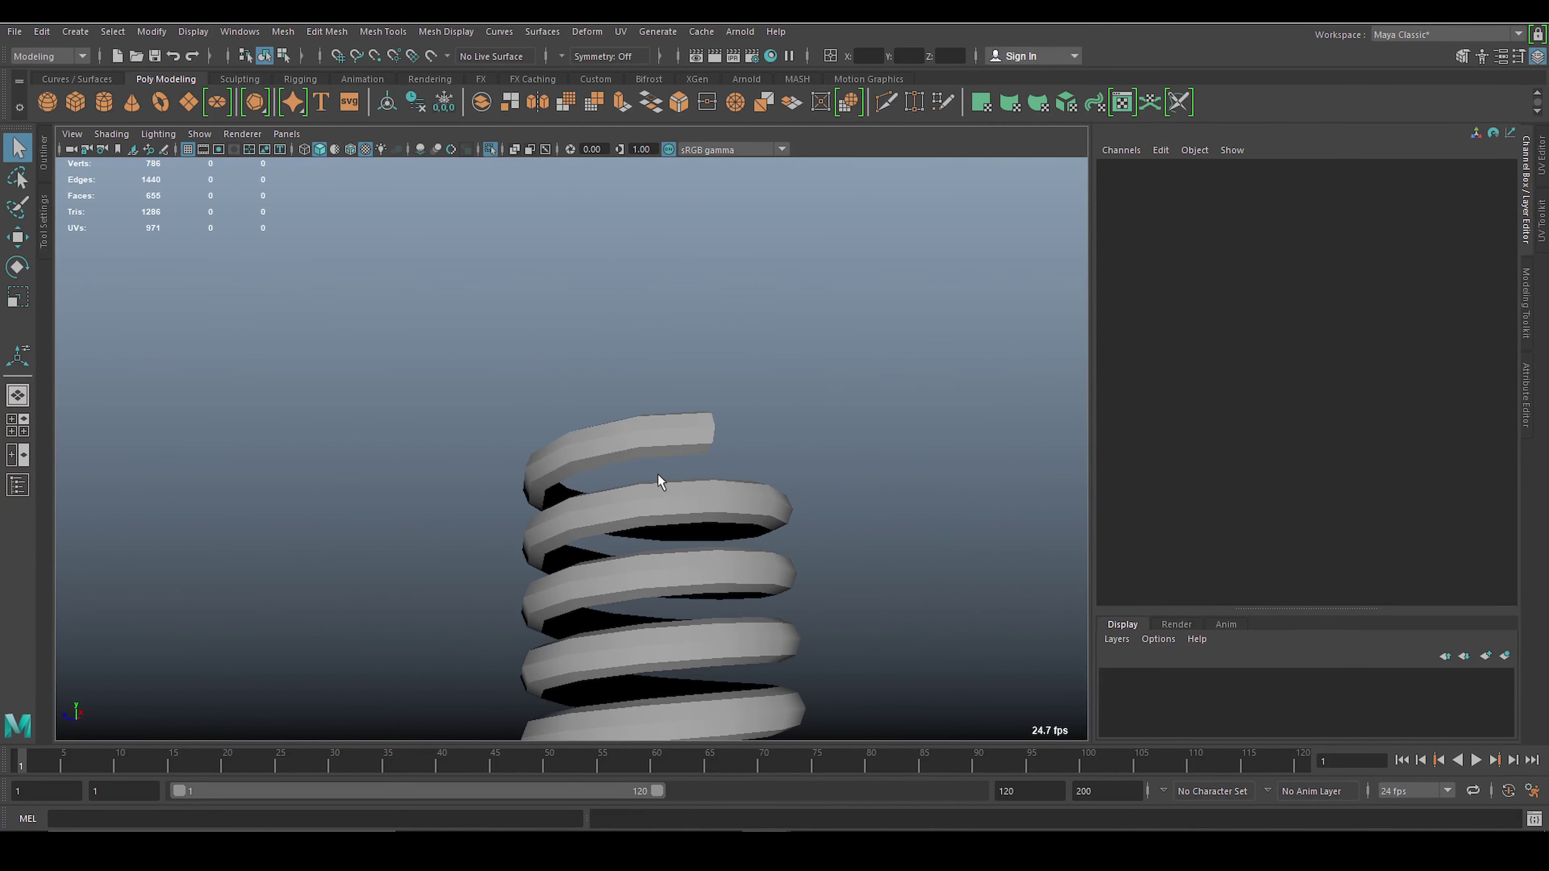
Bridge another pair of open edges near the spring's end.
left_click(657, 474)
mouse_move(732, 583)
left_mouse_down("alt")
mouse_move(726, 623)
mouse_move(694, 583)
mouse_move(749, 482)
left_mouse_up("alt")
left_click(699, 566, "shift")
right_click_drag(804, 399, 776, 598, "shift")
left_click_drag(851, 443, 702, 567, "alt")
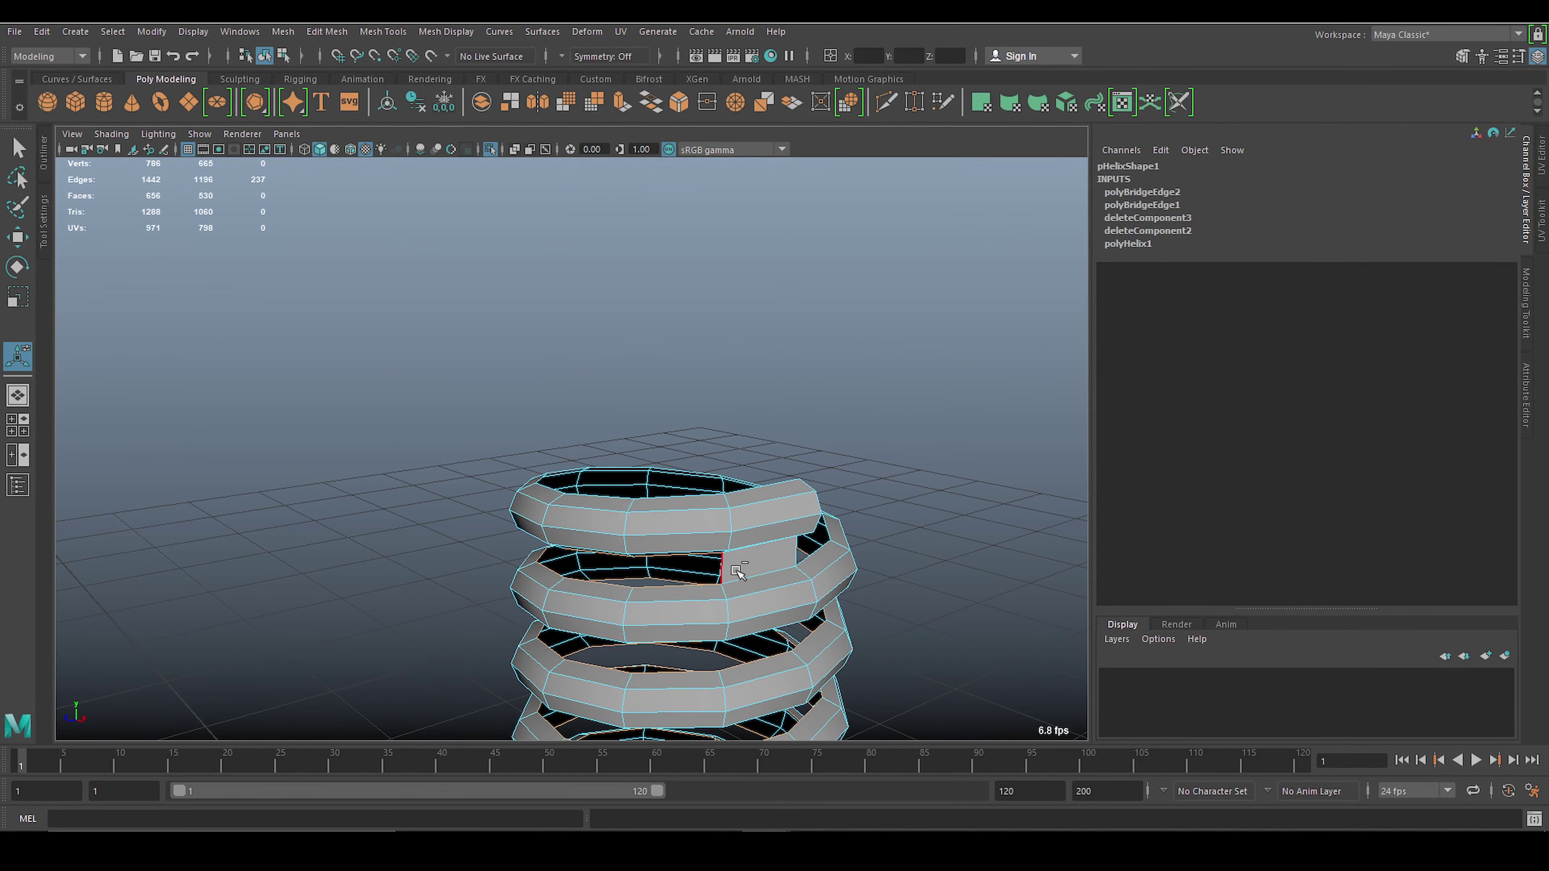
Bridge the remaining open edges at the helix's bottom end.
scroll(738, 572, "down", 5)
left_click_drag(738, 572, 712, 494, "alt")
scroll(712, 494, "up", 4)
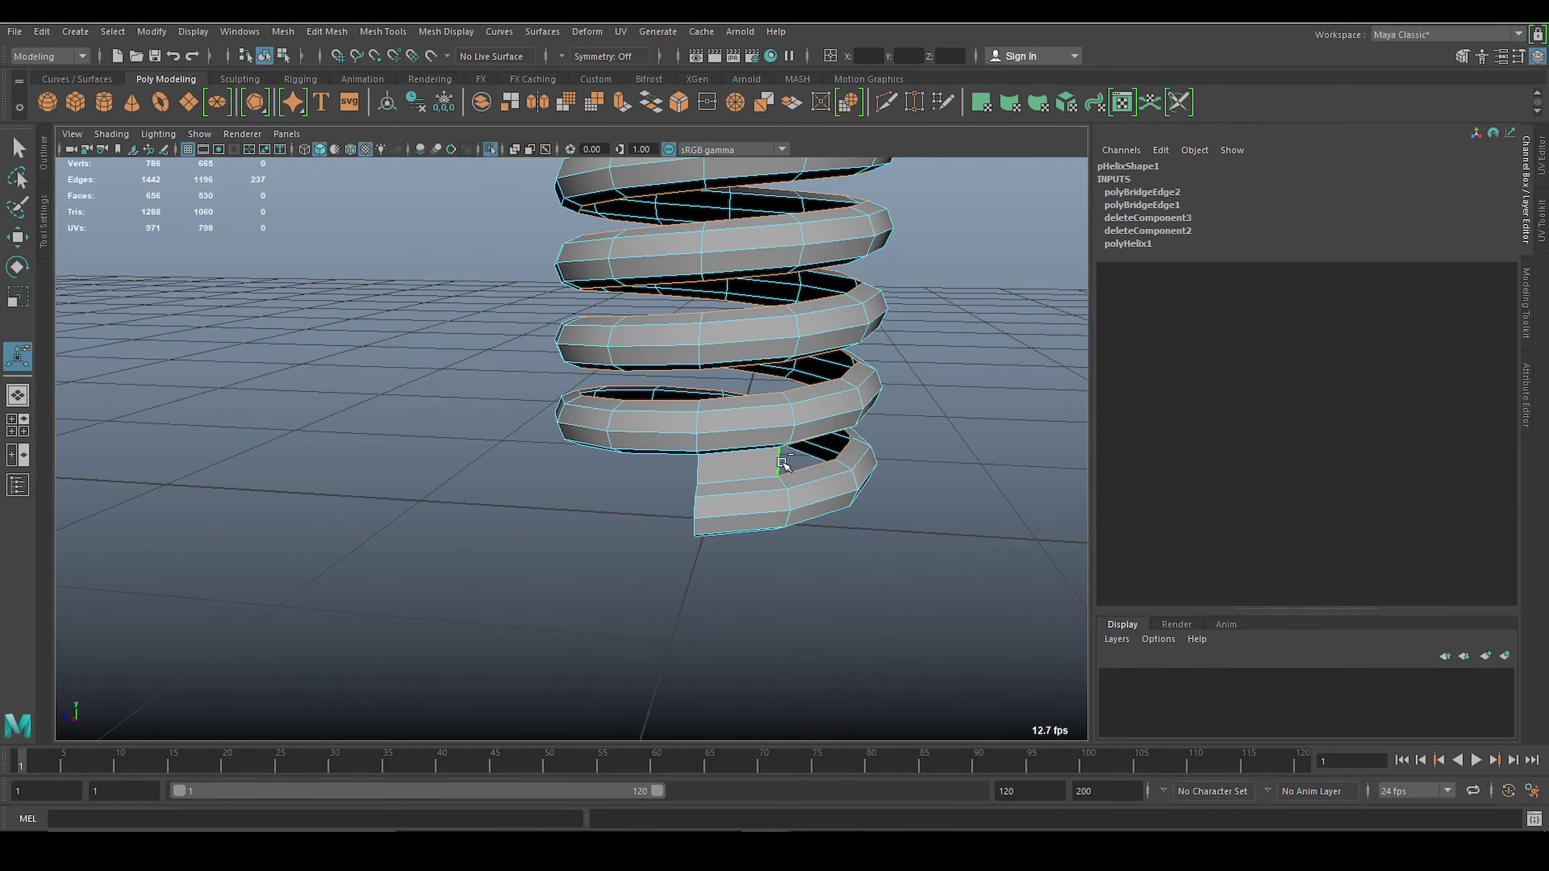
mouse_move(929, 385)
right_mouse_down("shift")
mouse_move(901, 637)
mouse_move(888, 589)
right_mouse_up("shift")
scroll(892, 539, "down", 5)
left_click_drag(893, 540, 664, 522, "alt")
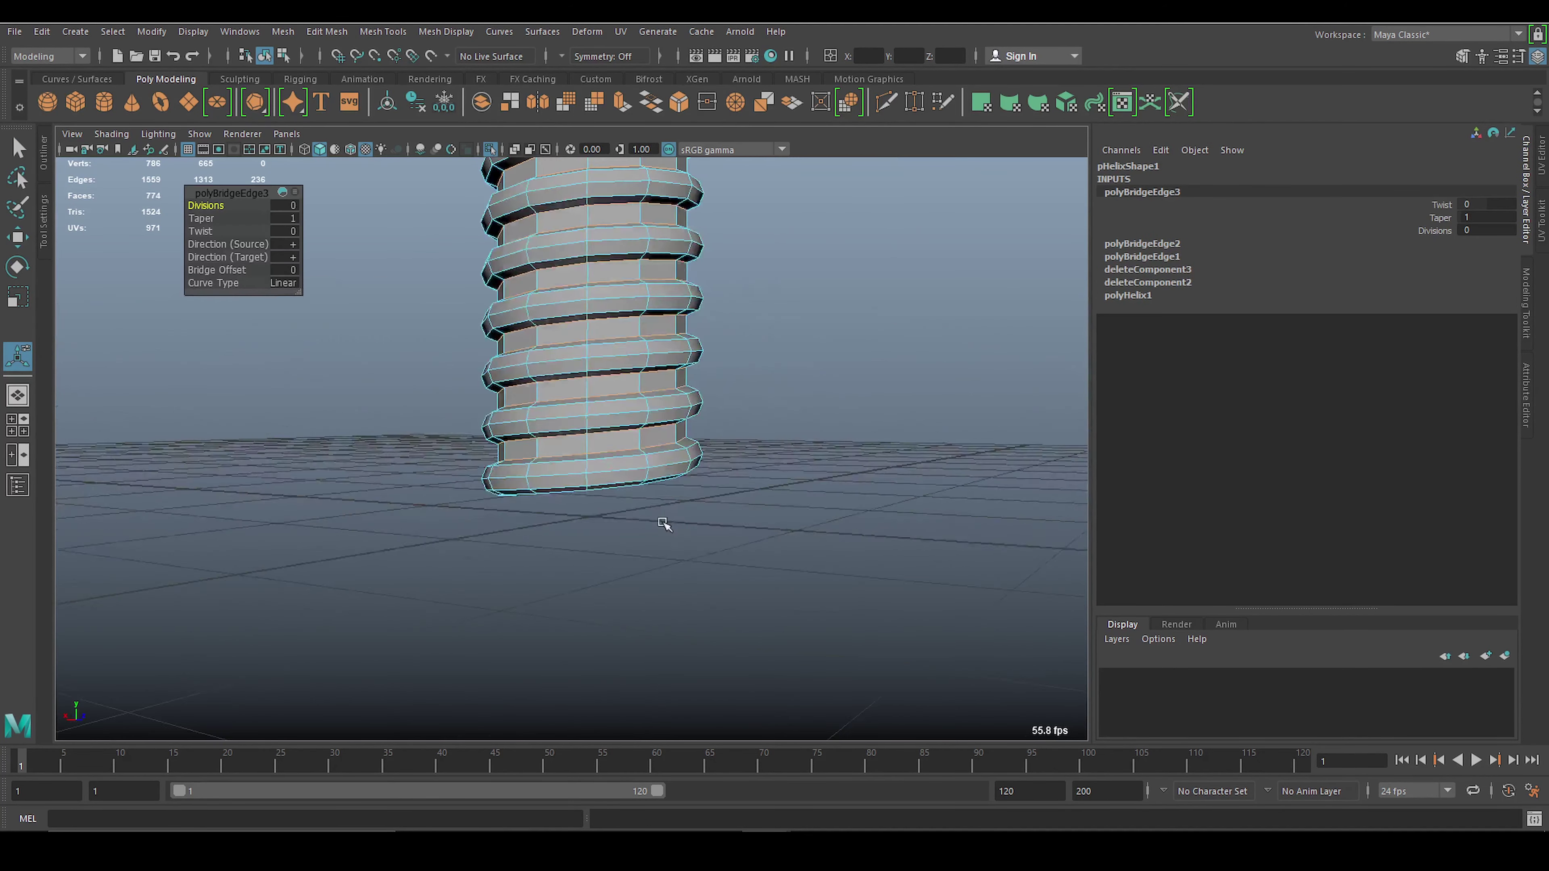
scroll(576, 371, "down", 3)
Select the helix and preview the closed shank smoothed with 3.
key("q")
left_click(699, 498)
scroll(726, 469, "up", 3)
left_click(647, 366)
key("3")
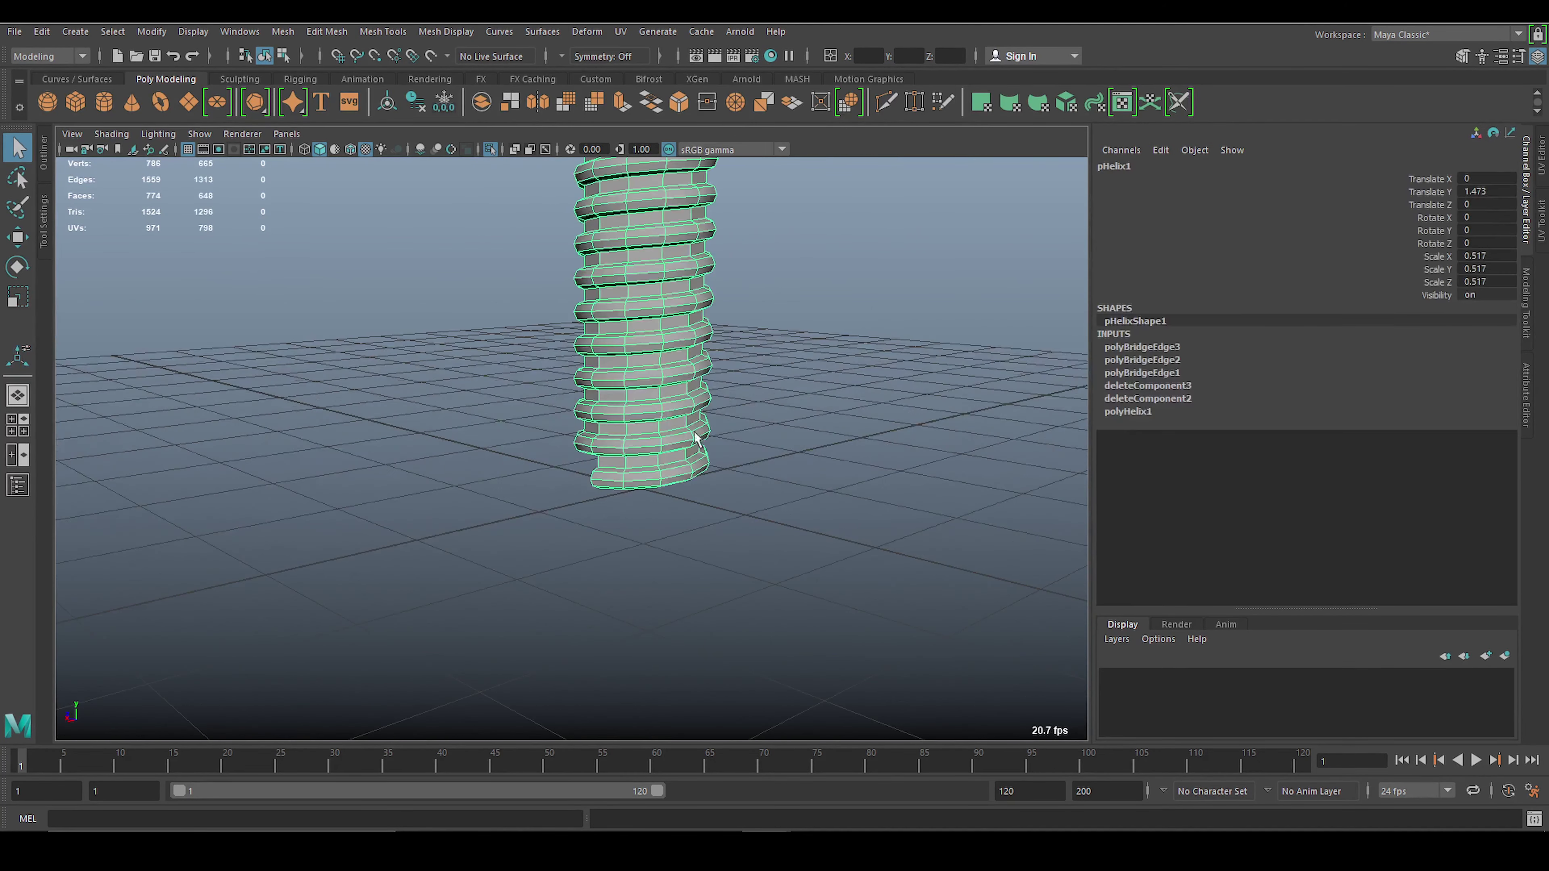
scroll(764, 549, "down", 3)
left_click(764, 548)
left_click_drag(764, 548, 631, 406, "alt")
left_click(631, 406)
left_click(799, 391)
Turn off the smooth preview with 1 and view the shank's top.
left_click(641, 428)
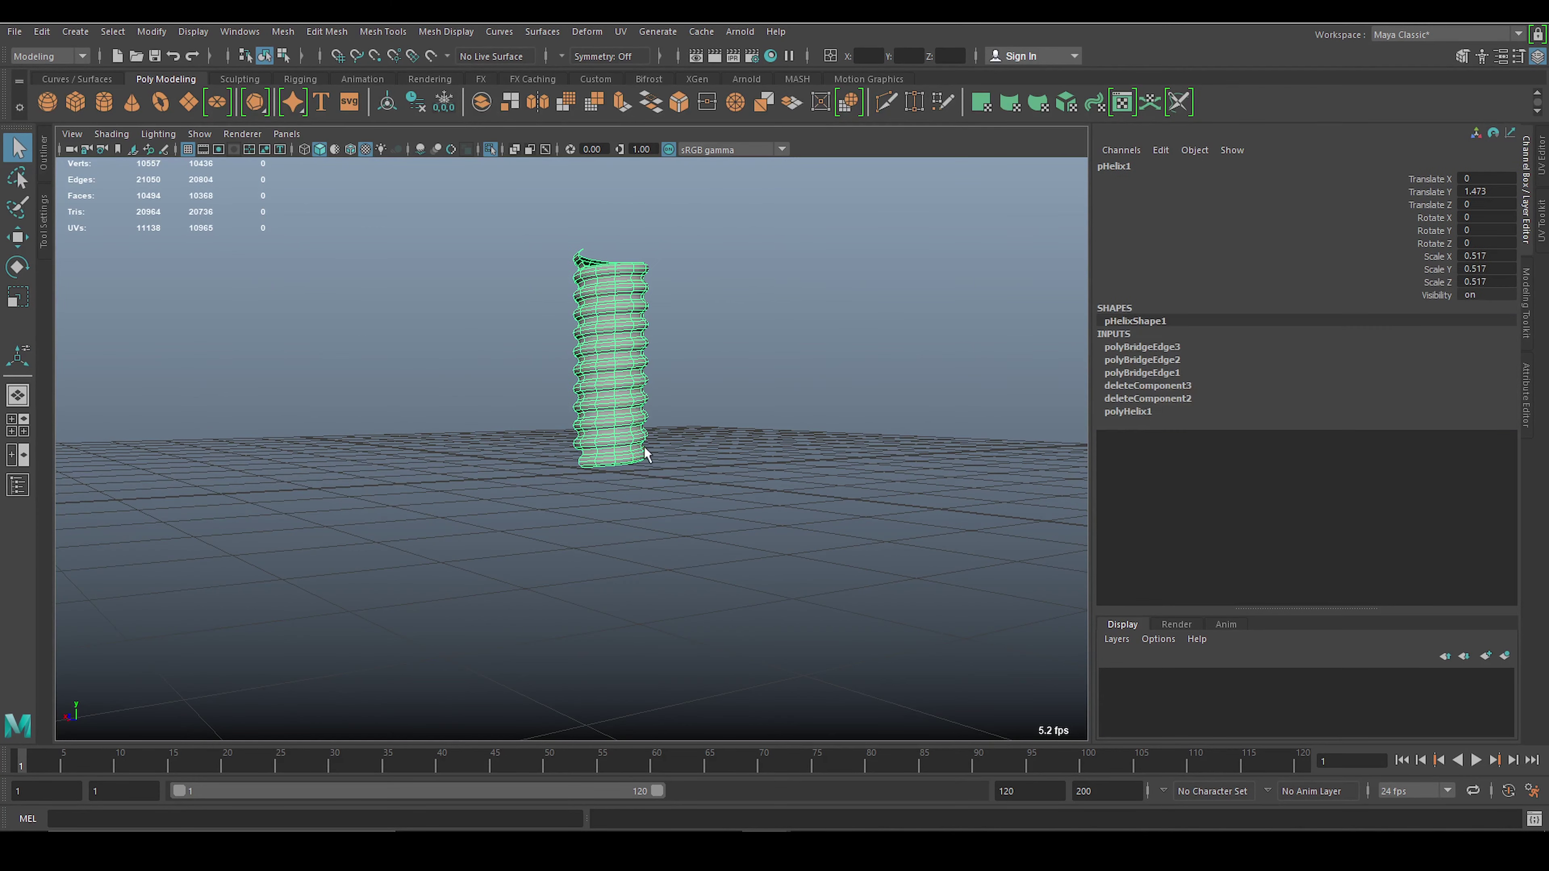
key("1")
mouse_move(754, 397)
left_mouse_down()
mouse_move(718, 461)
mouse_move(746, 474)
left_mouse_up()
scroll(718, 460, "up", 3)
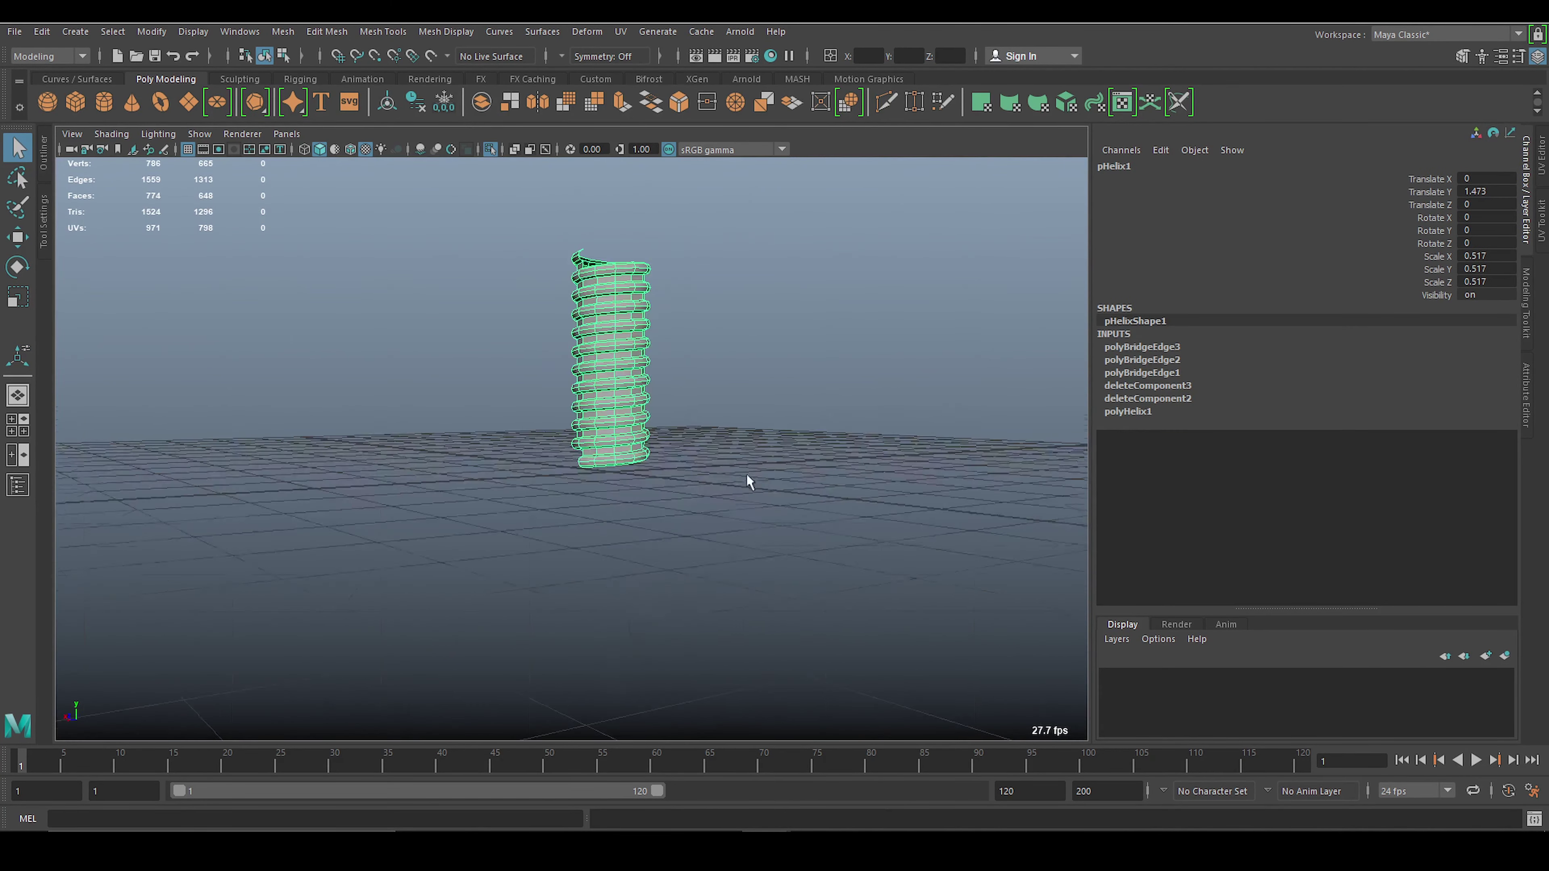
scroll(747, 474, "up", 3)
scroll(794, 617, "up", 4)
mouse_move(697, 555)
left_mouse_down("alt")
mouse_move(668, 488)
mouse_move(806, 460)
left_mouse_up("alt")
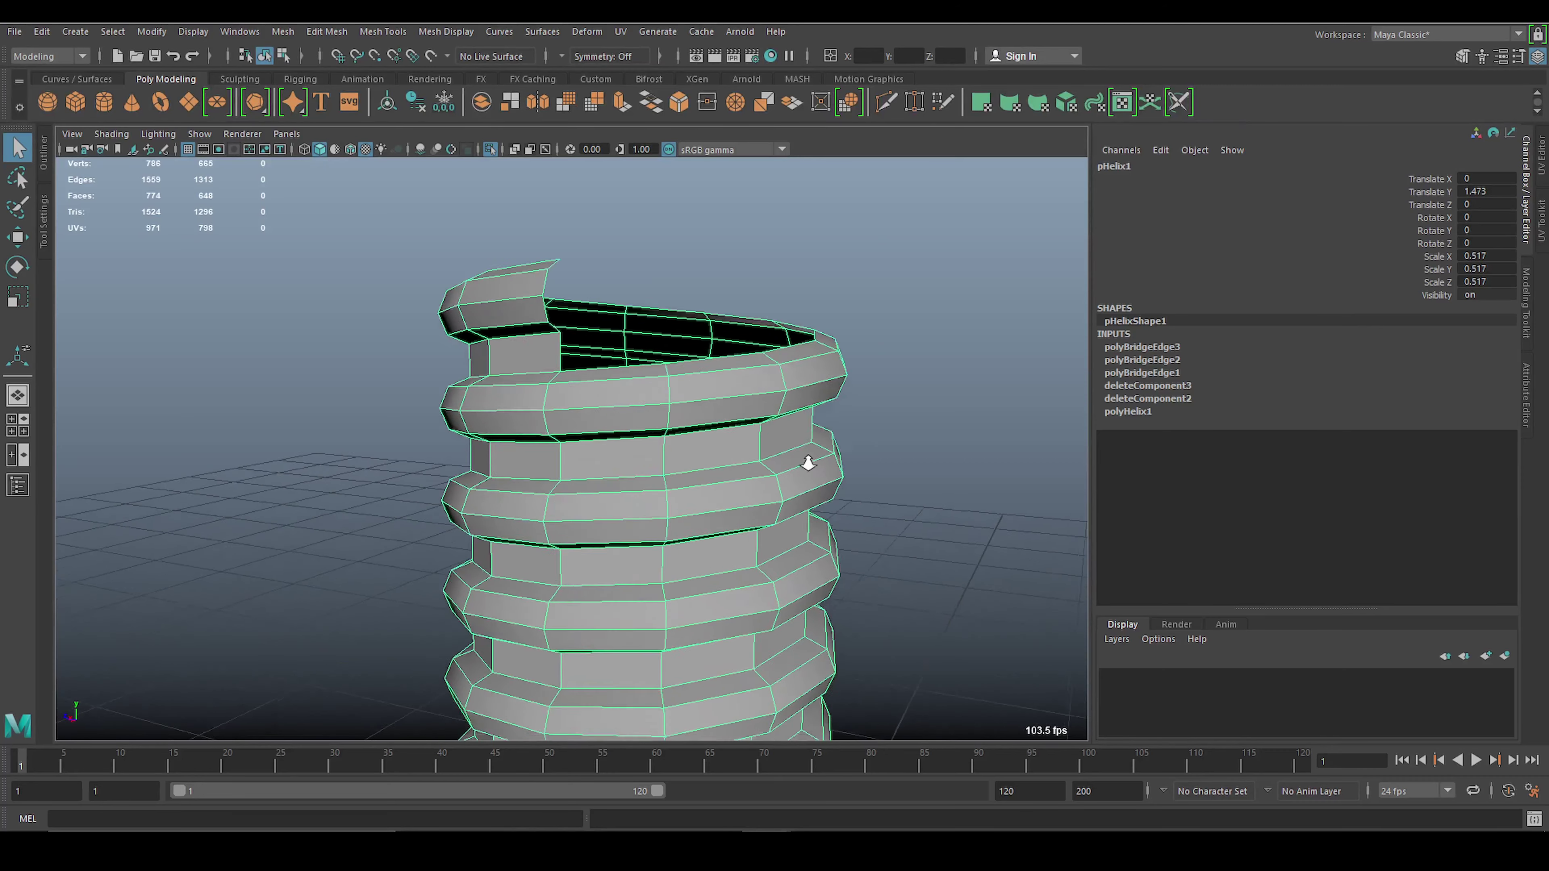
Extrude the shank's top rim edge loop upward repeatedly into a straight collar wall.
key("F10")
double_click(619, 416)
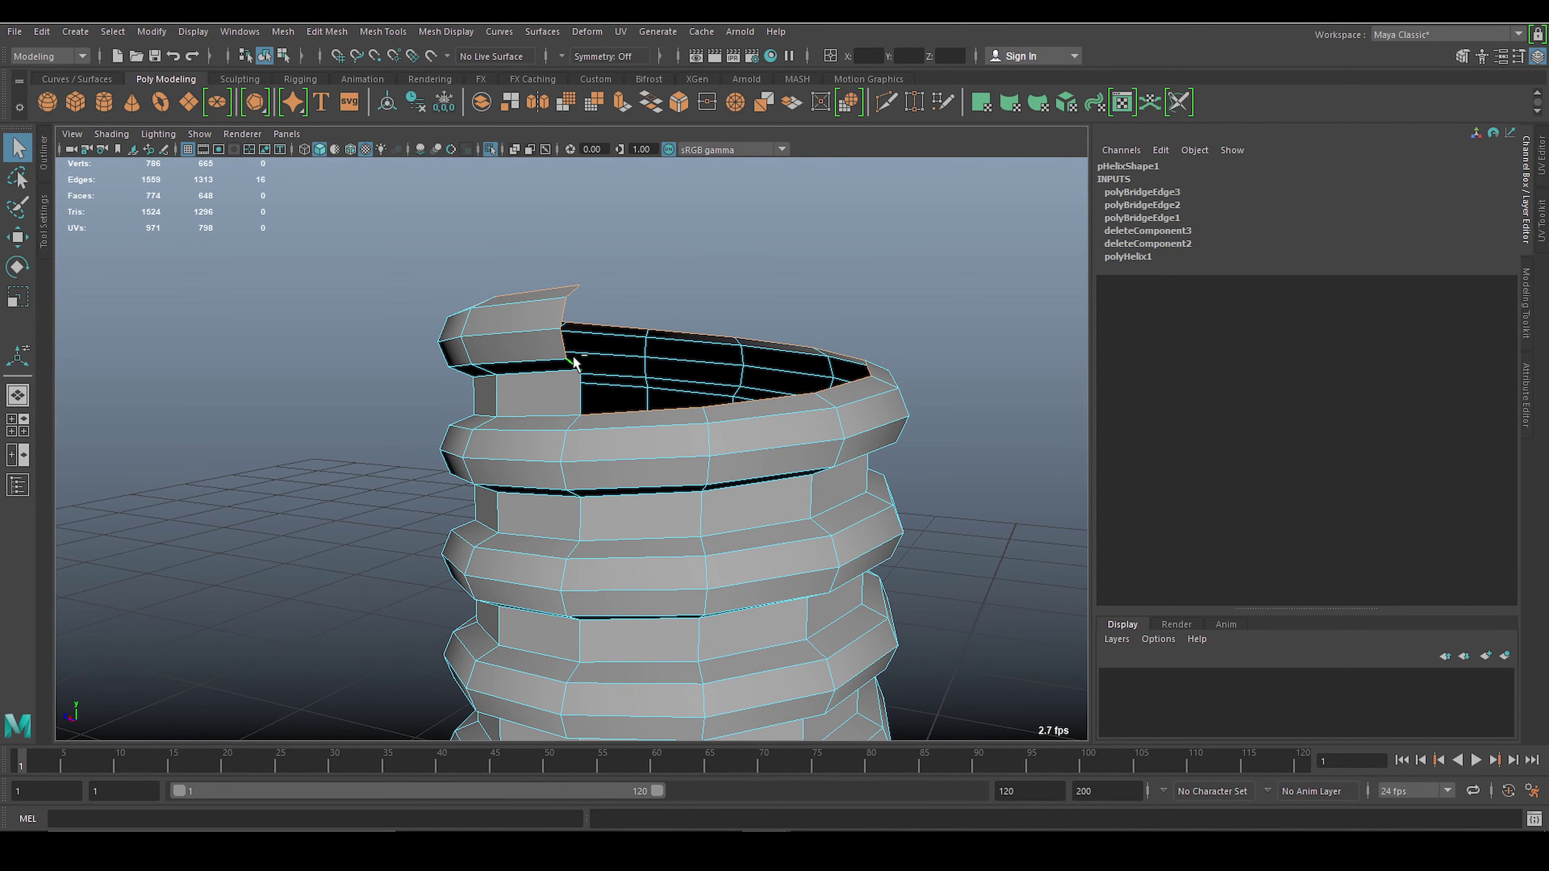
key("ctrl+e")
left_click_drag(692, 403, 782, 407, "alt")
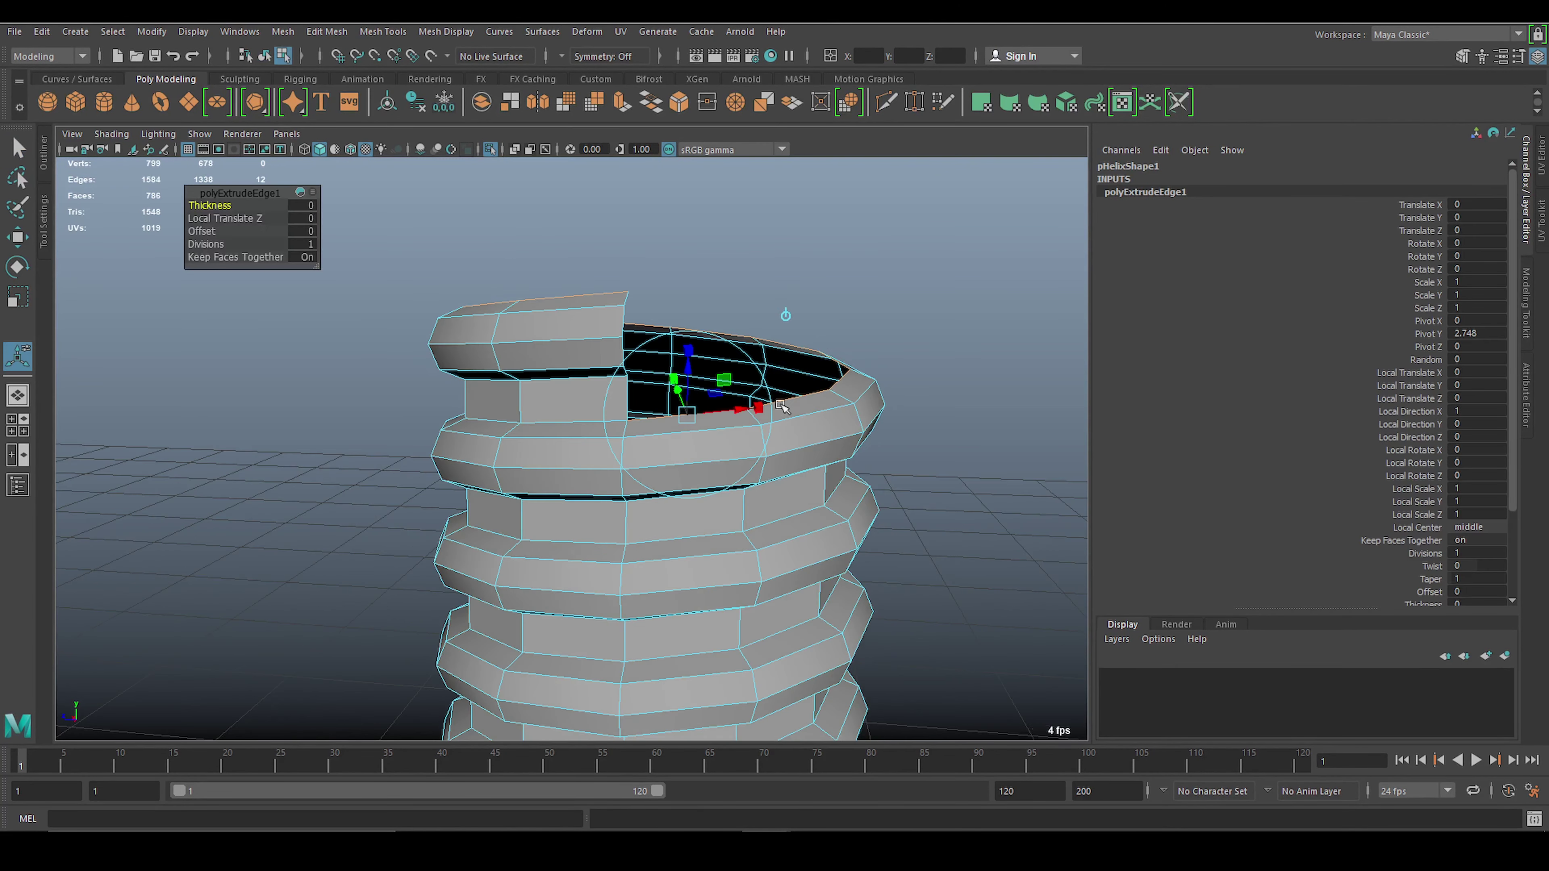
left_click_drag(654, 314, 656, 154)
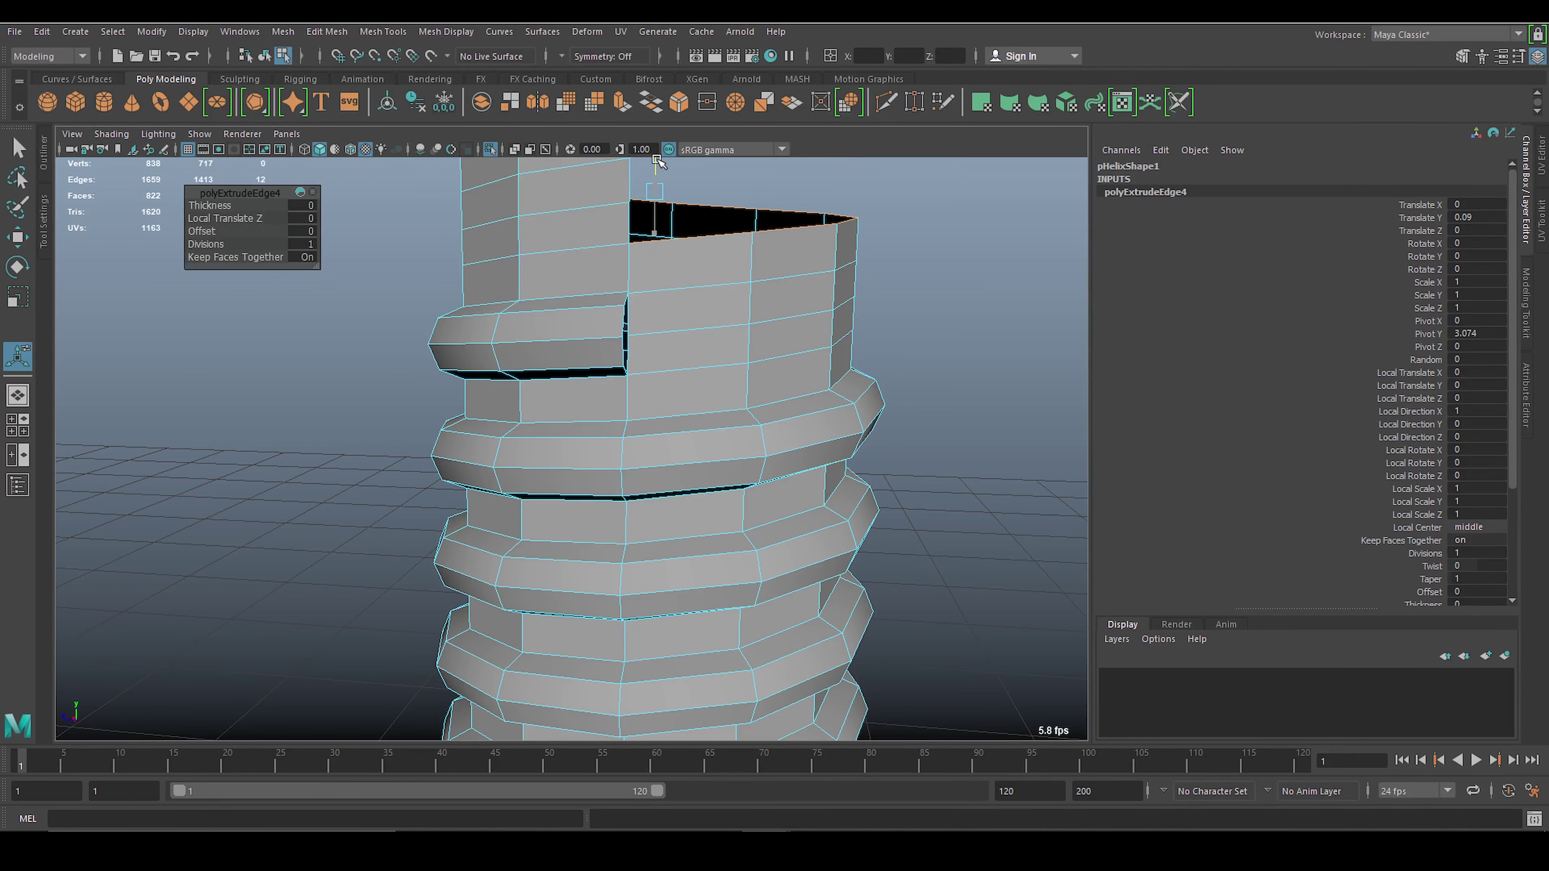
left_click_drag(686, 271, 845, 324, "alt")
left_click_drag(693, 299, 705, 262)
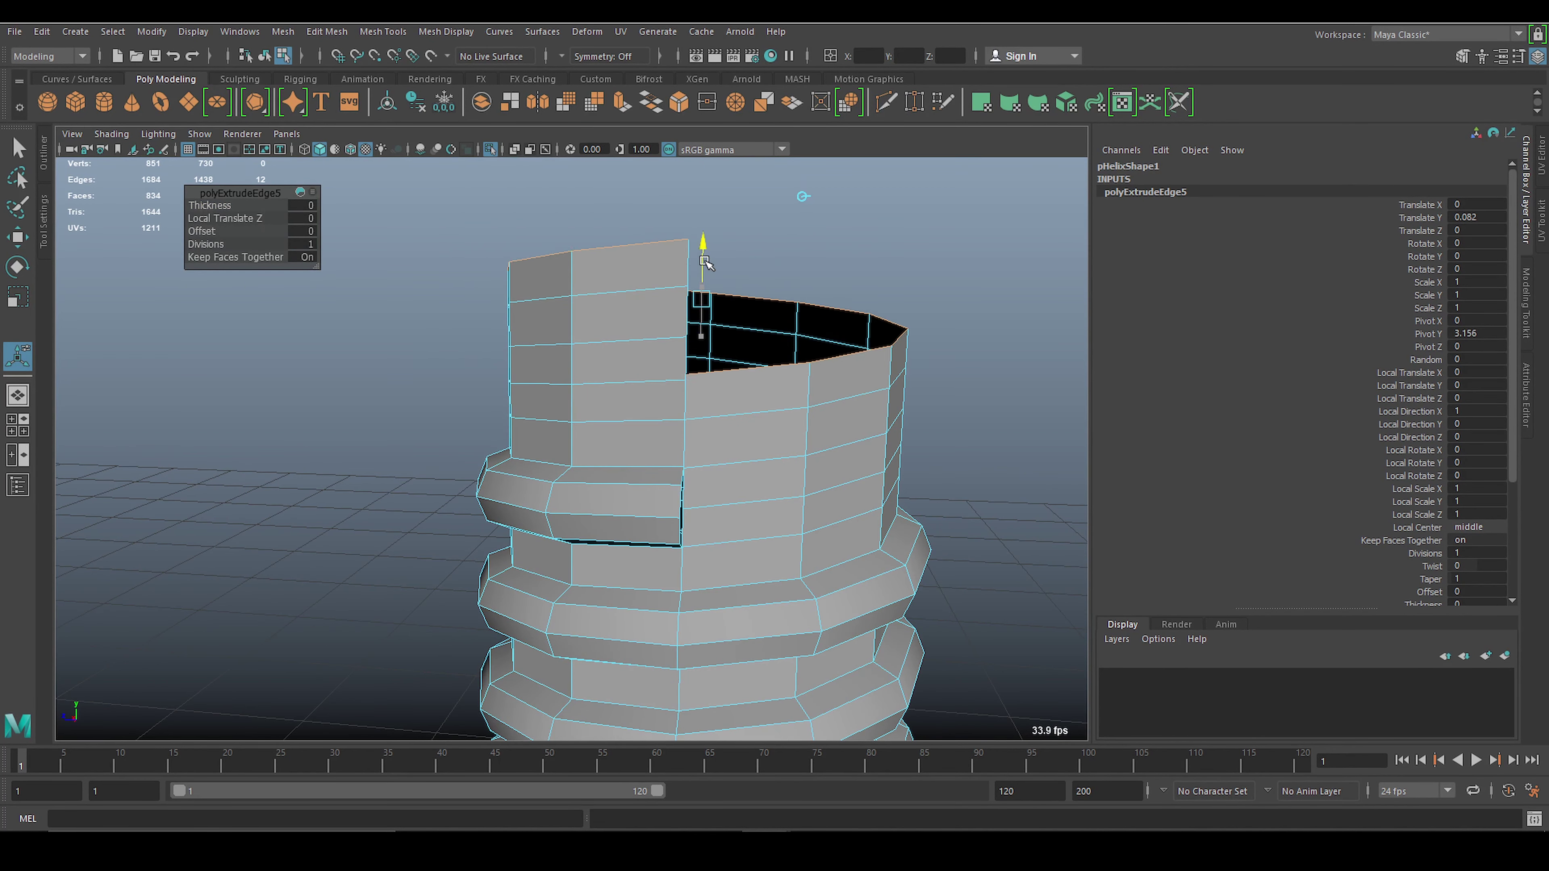
key("q")
key("F8")
left_click_drag(957, 422, 788, 470, "alt")
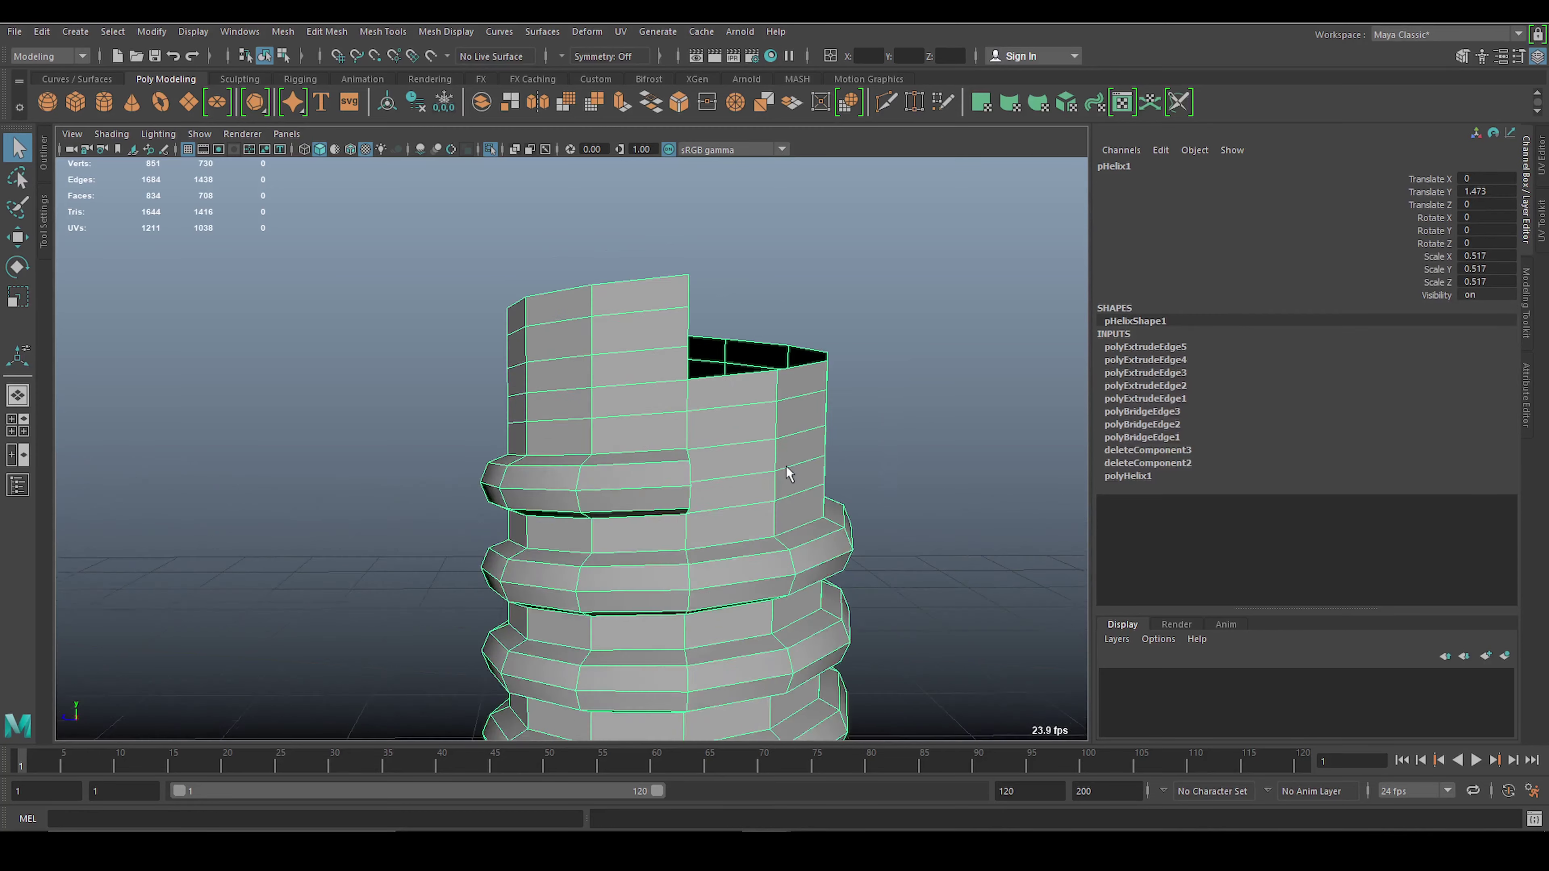
scroll(568, 415, "up", 3)
scroll(568, 415, "up", 4)
Check the smoothed mesh, then merge the first pair of seam vertices.
middle_click_drag(628, 368, 649, 415, "alt")
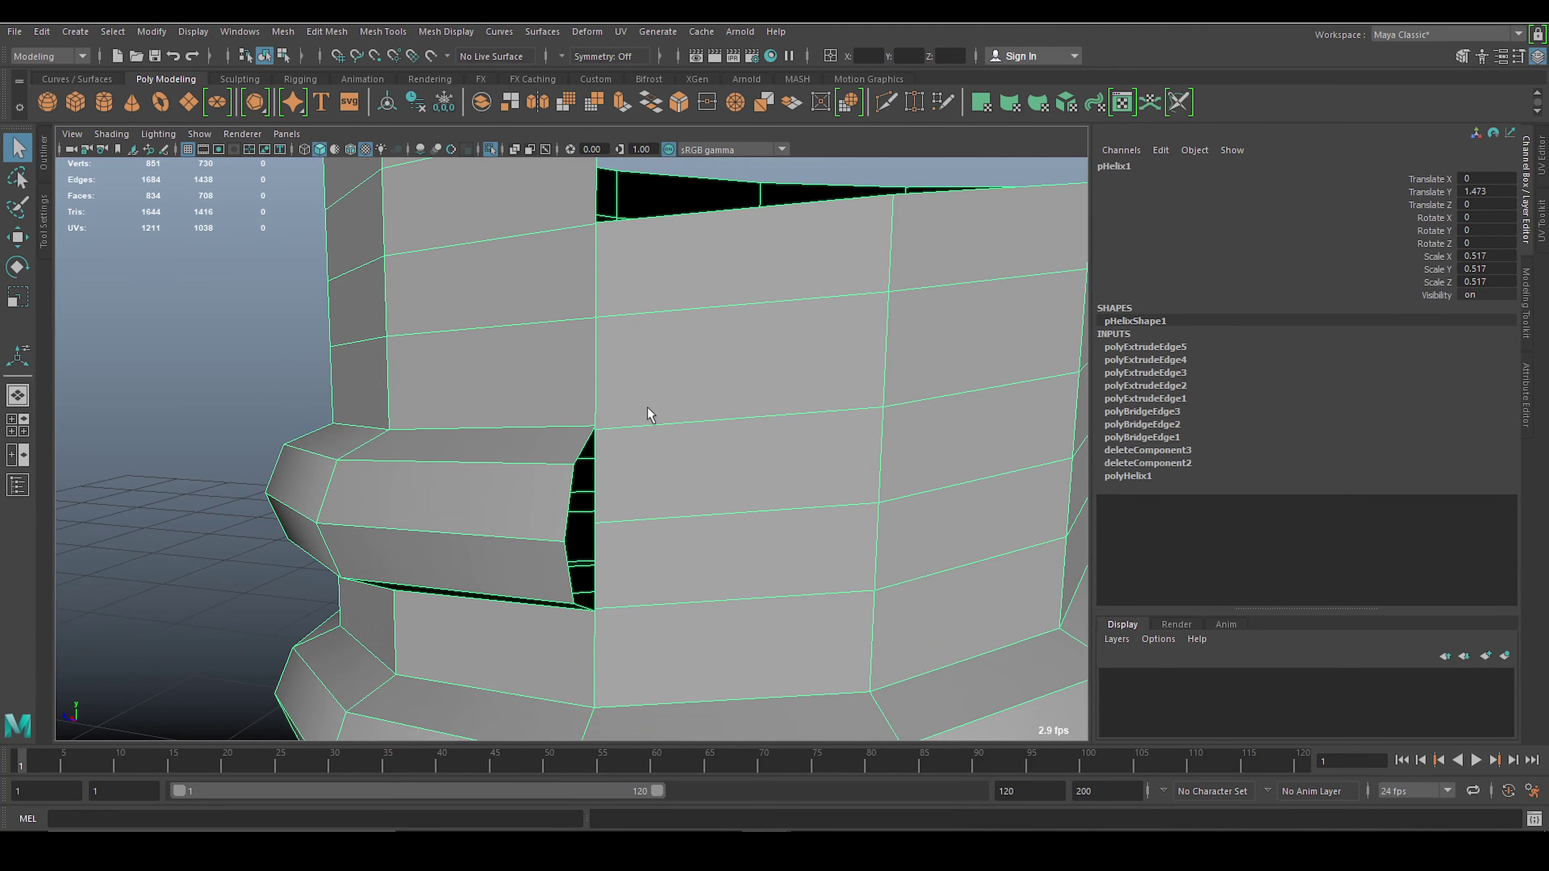
key("3")
key("1")
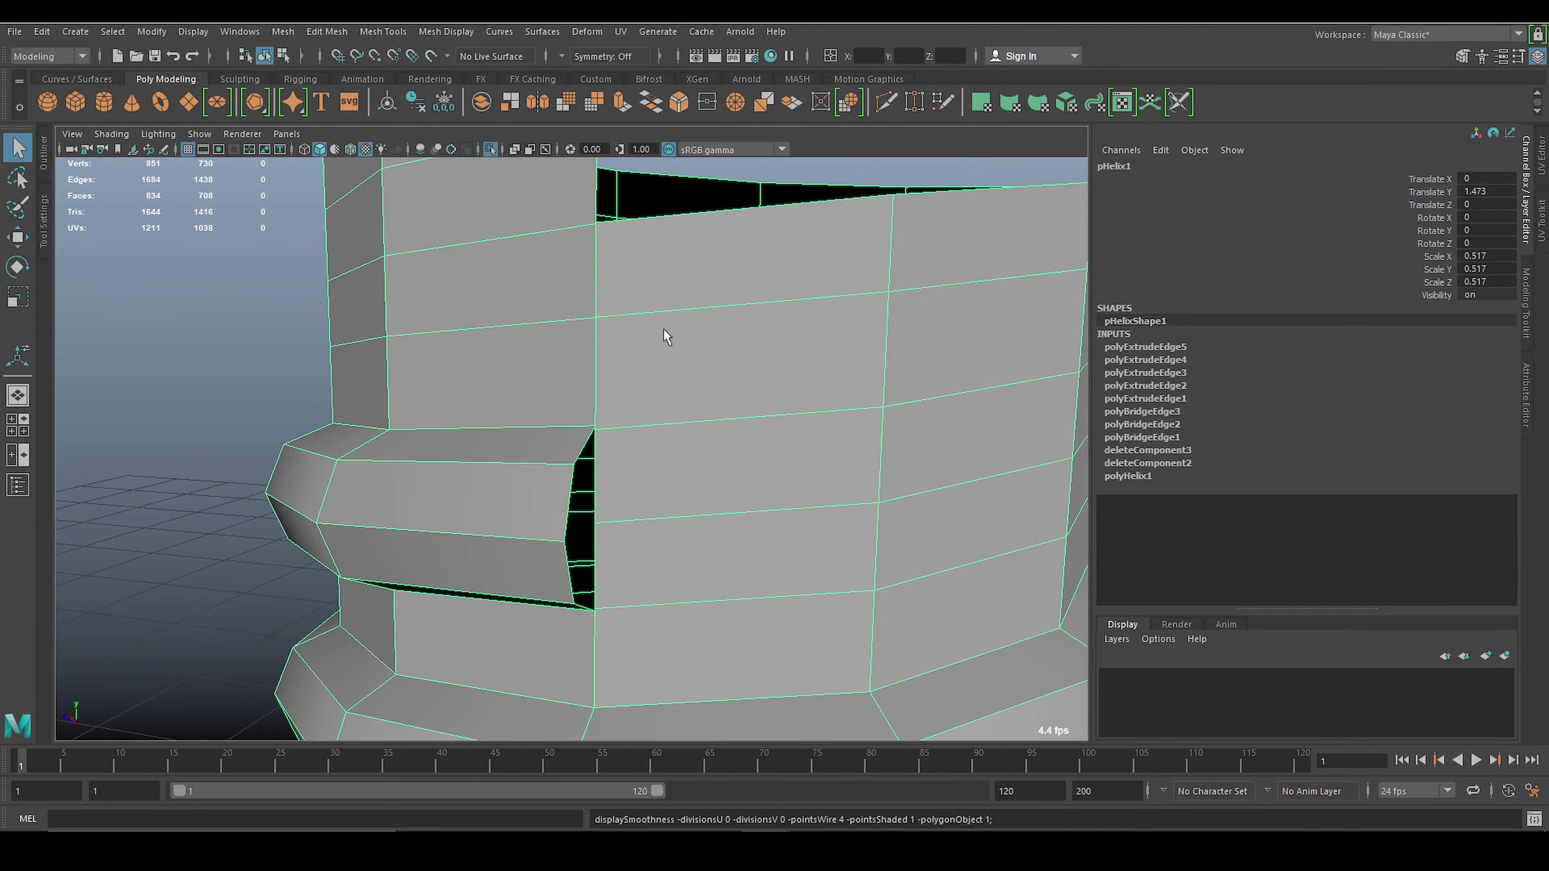
key("F9")
left_click(575, 261)
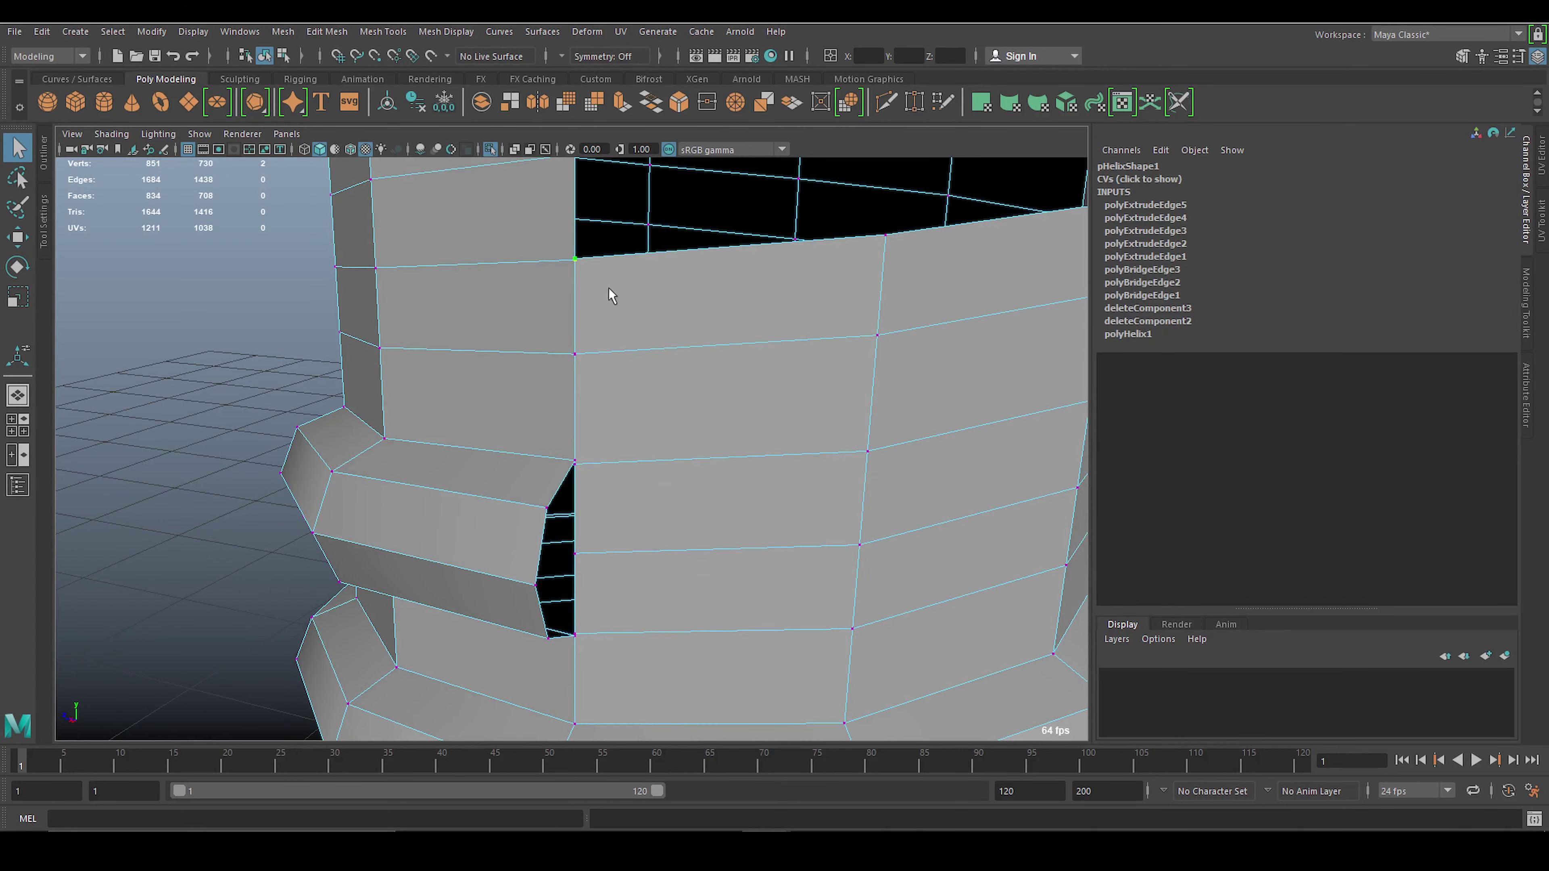
right_click_drag(623, 324, 680, 182, "shift")
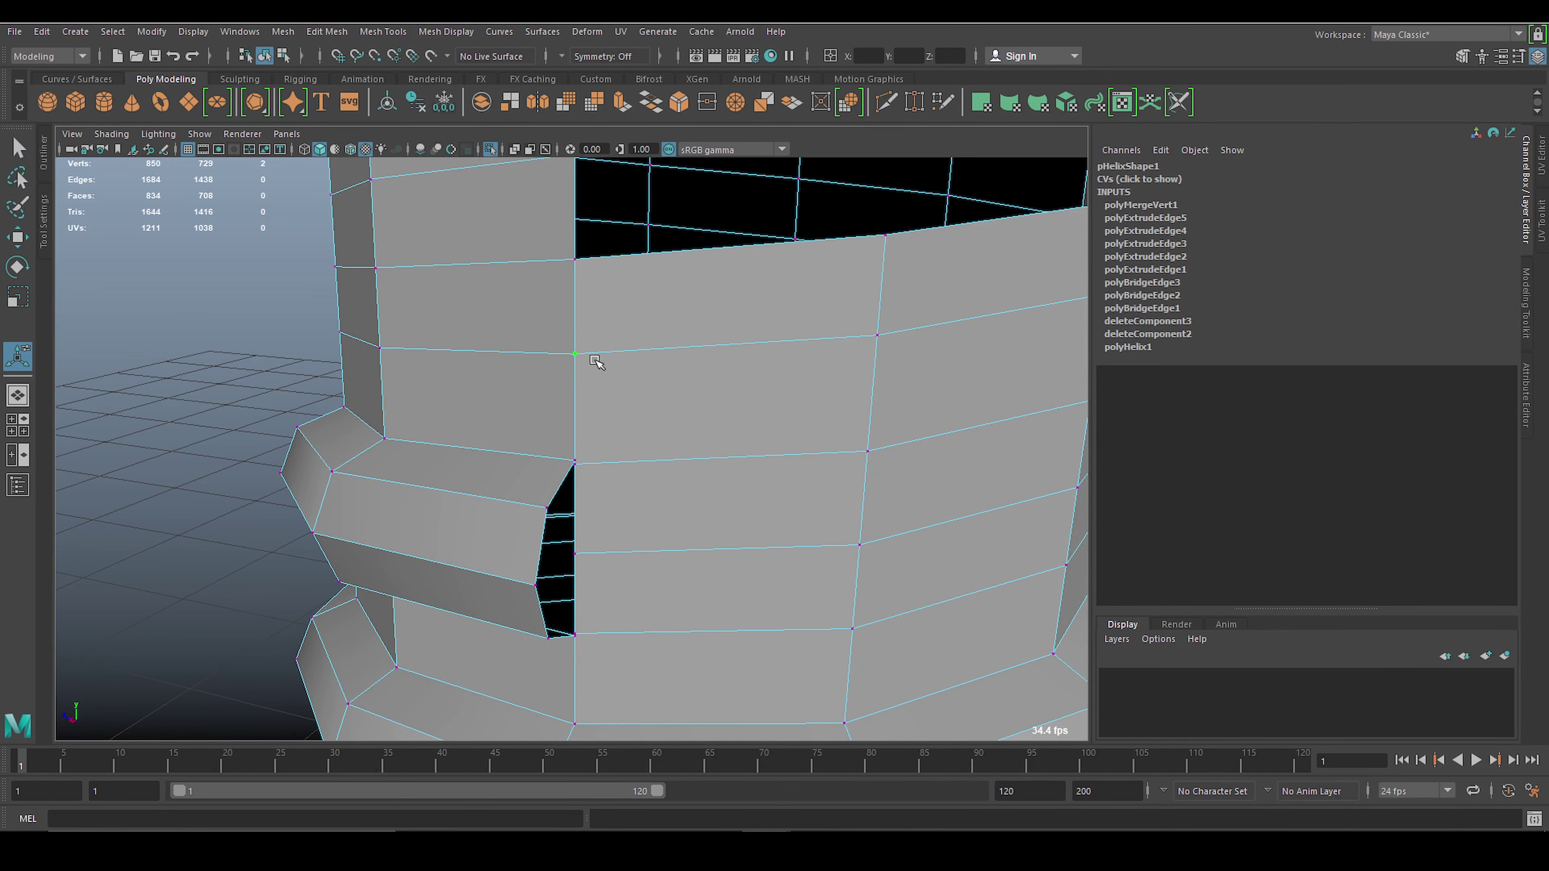
Merge the remaining seam vertex pairs where the thread meets the collar.
right_click_drag(649, 333, 705, 195, "shift")
left_click(568, 446, "shift")
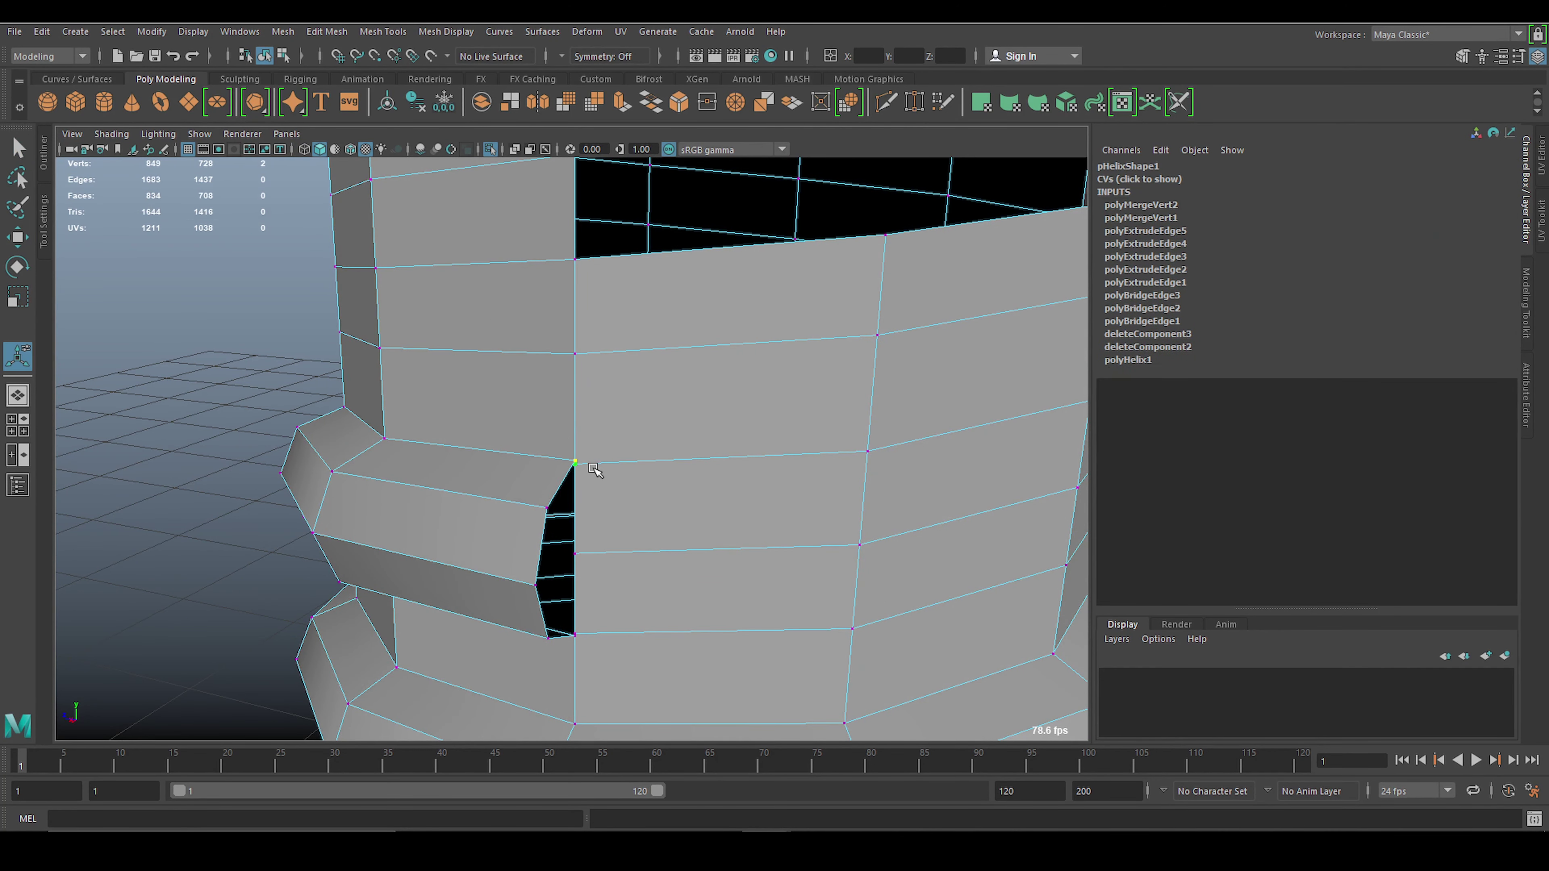
right_click_drag(620, 432, 677, 287, "shift")
mouse_move(755, 450)
left_mouse_down("alt")
mouse_move(615, 477)
mouse_move(611, 423)
left_mouse_up("alt")
left_click(611, 422, "shift")
right_click_drag(667, 409, 754, 350, "shift")
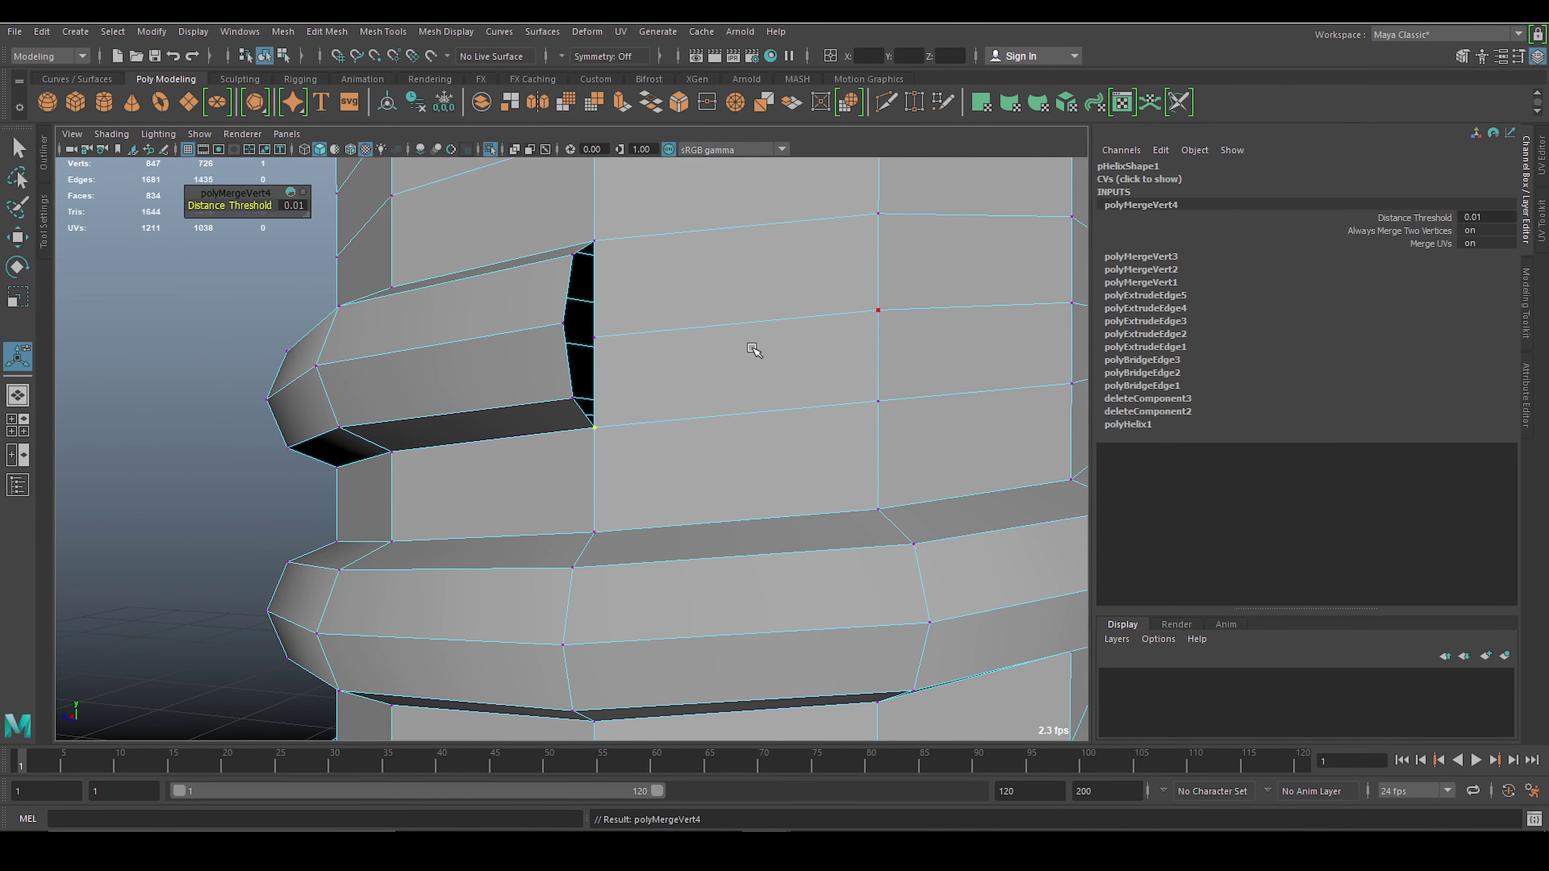
Preview the smoothed thread junction, then return to object mode.
key("3")
left_click_drag(594, 519, 639, 561, "alt")
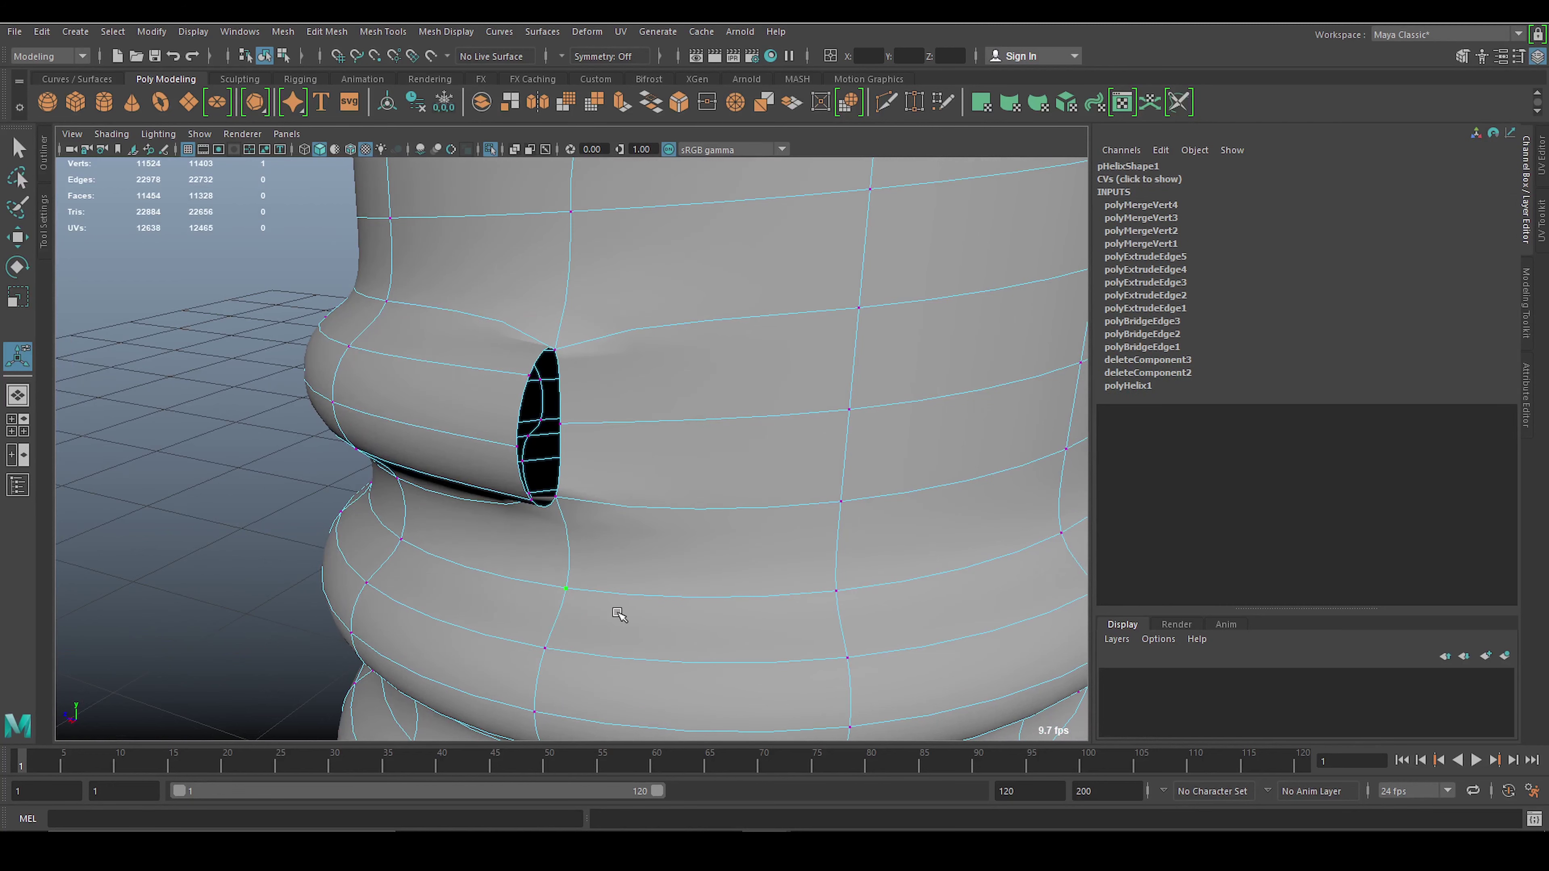
key("w")
key("F8")
scroll(360, 479, "down", 5)
Multi-Cut across the thread's end face and delete the faces inside the hole.
key("1")
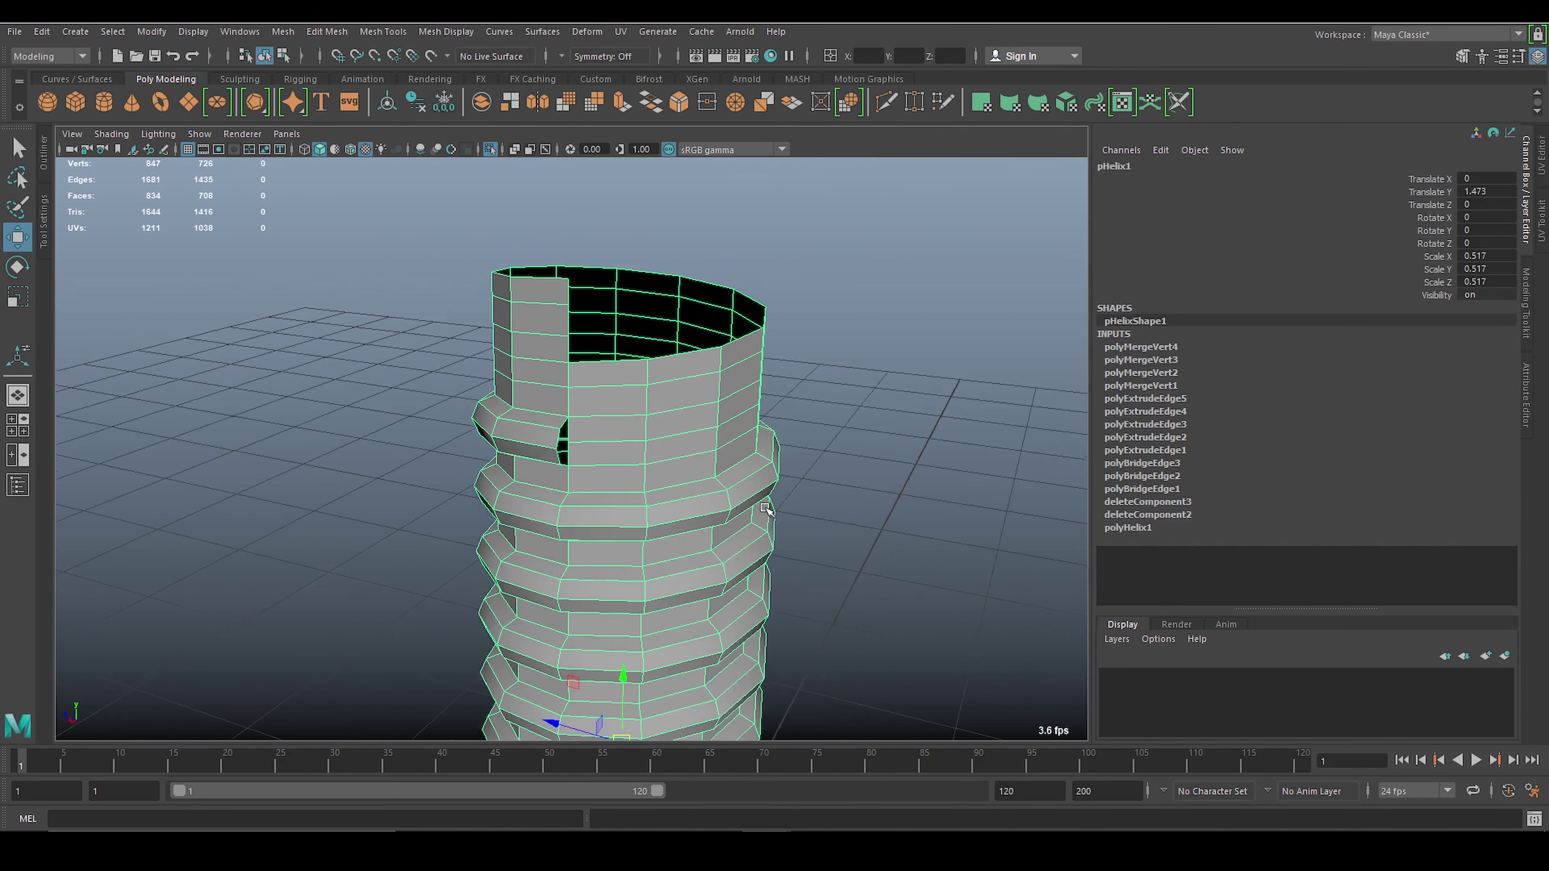
scroll(598, 451, "up", 5)
left_click(598, 451)
scroll(610, 397, "up", 3)
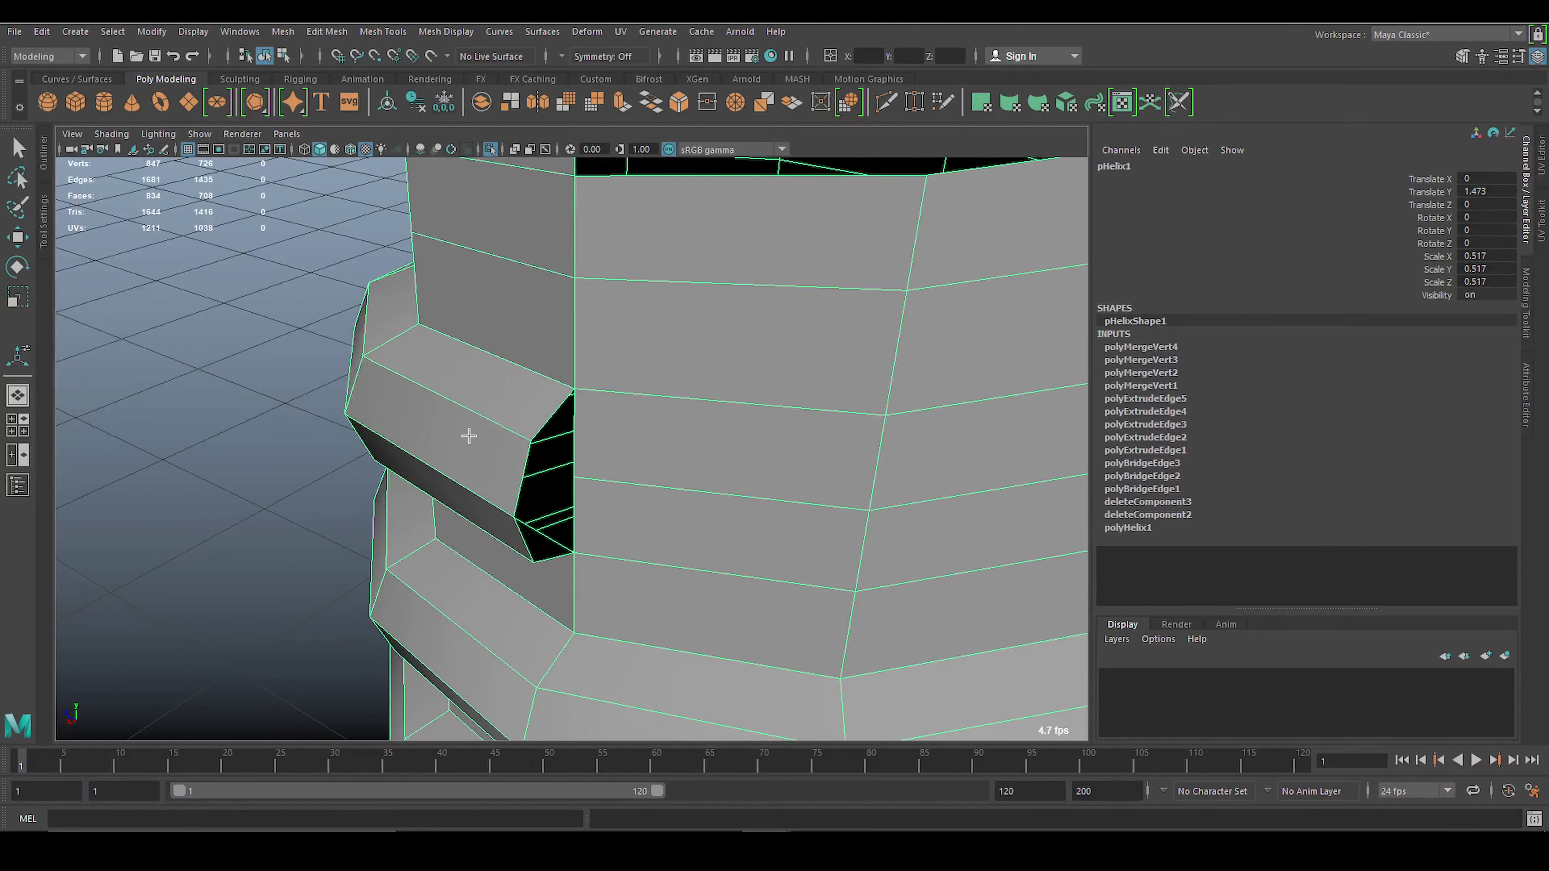
scroll(699, 257, "up", 5)
scroll(700, 257, "down", 5)
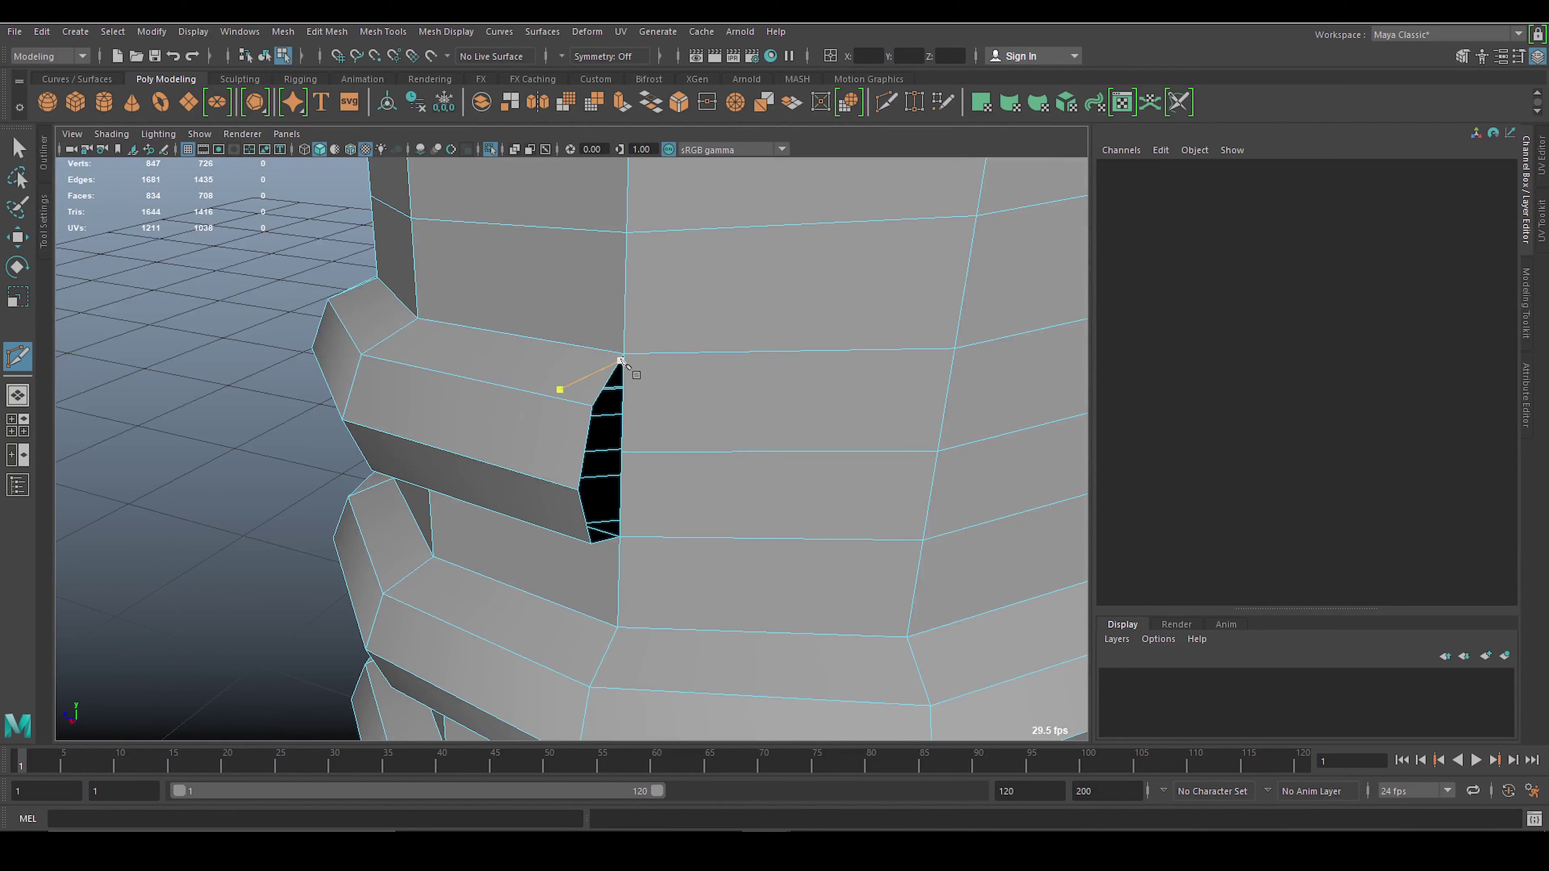
left_click(544, 396)
mouse_move(544, 395)
left_mouse_down("alt")
mouse_move(594, 370)
mouse_move(579, 409)
left_mouse_up("alt")
left_click(555, 313)
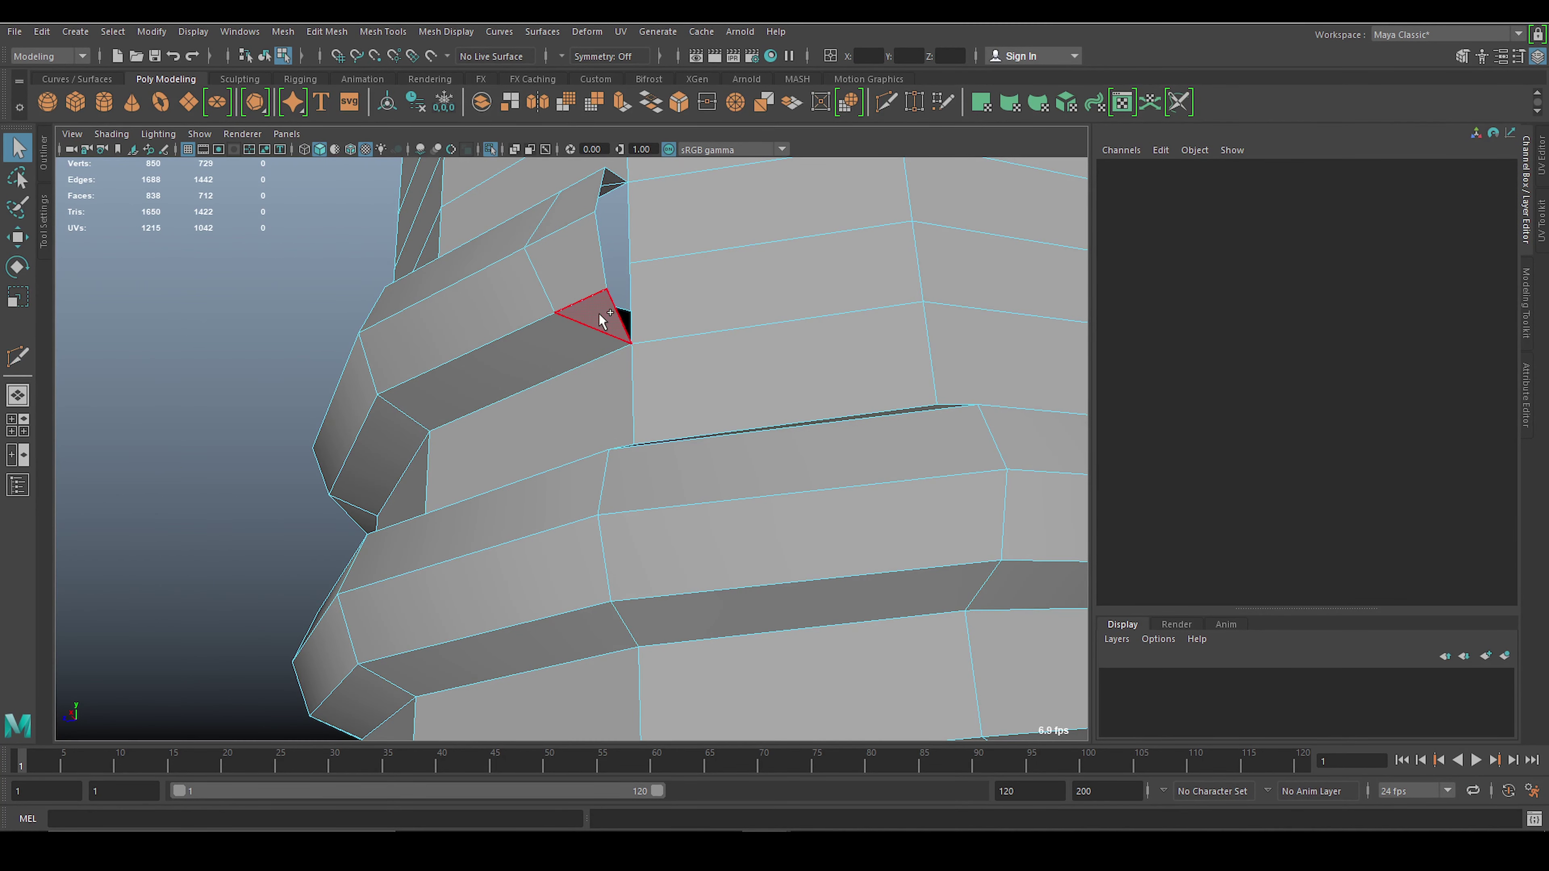
key("Return")
left_click_drag(600, 320, 716, 412, "alt")
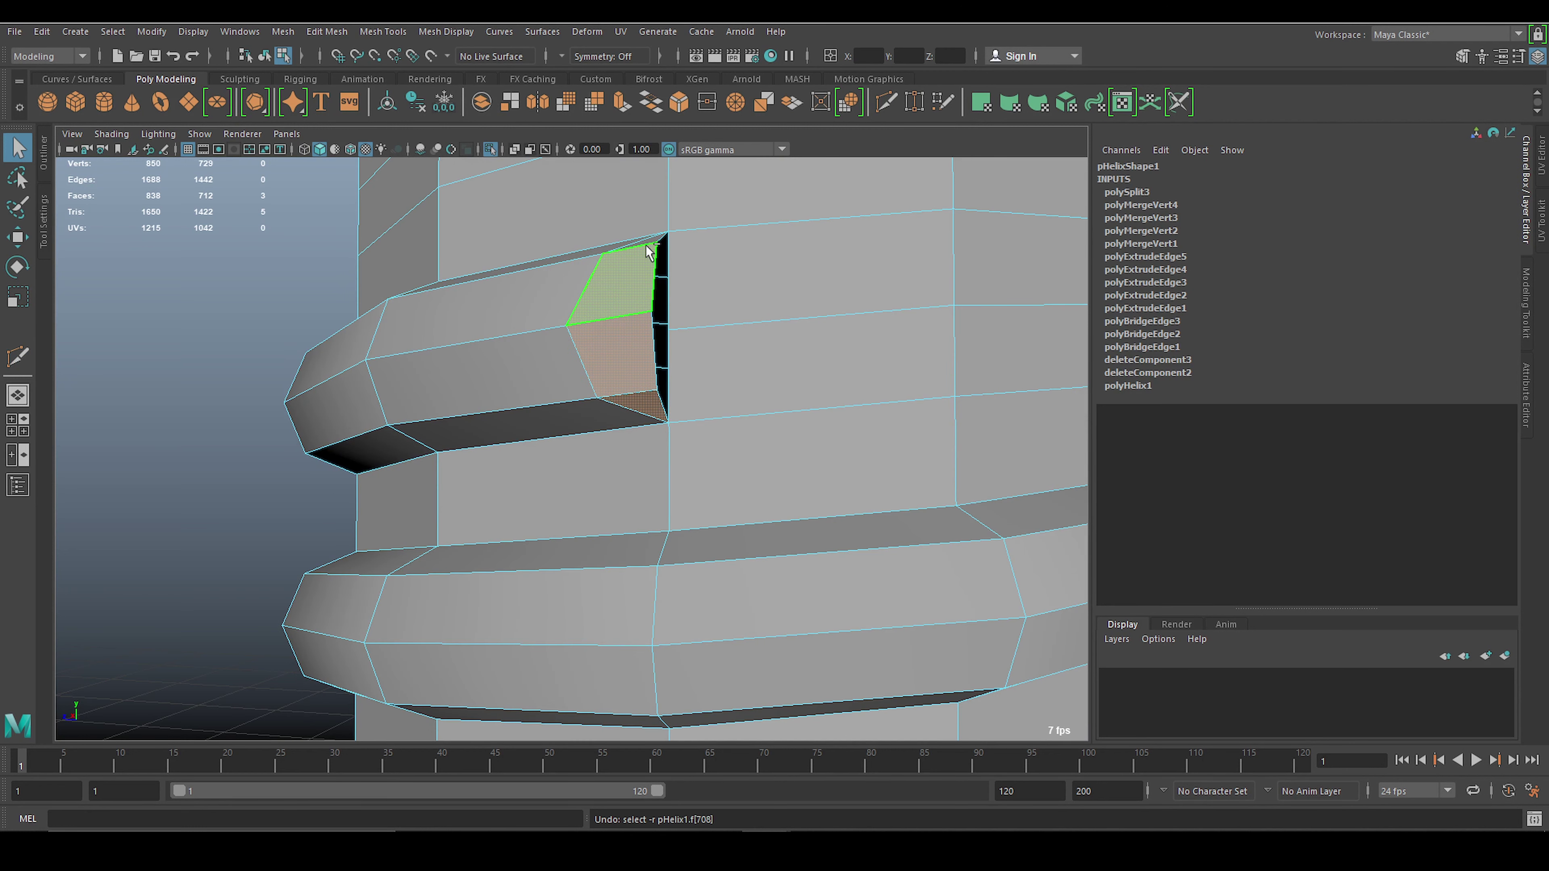
key("Delete")
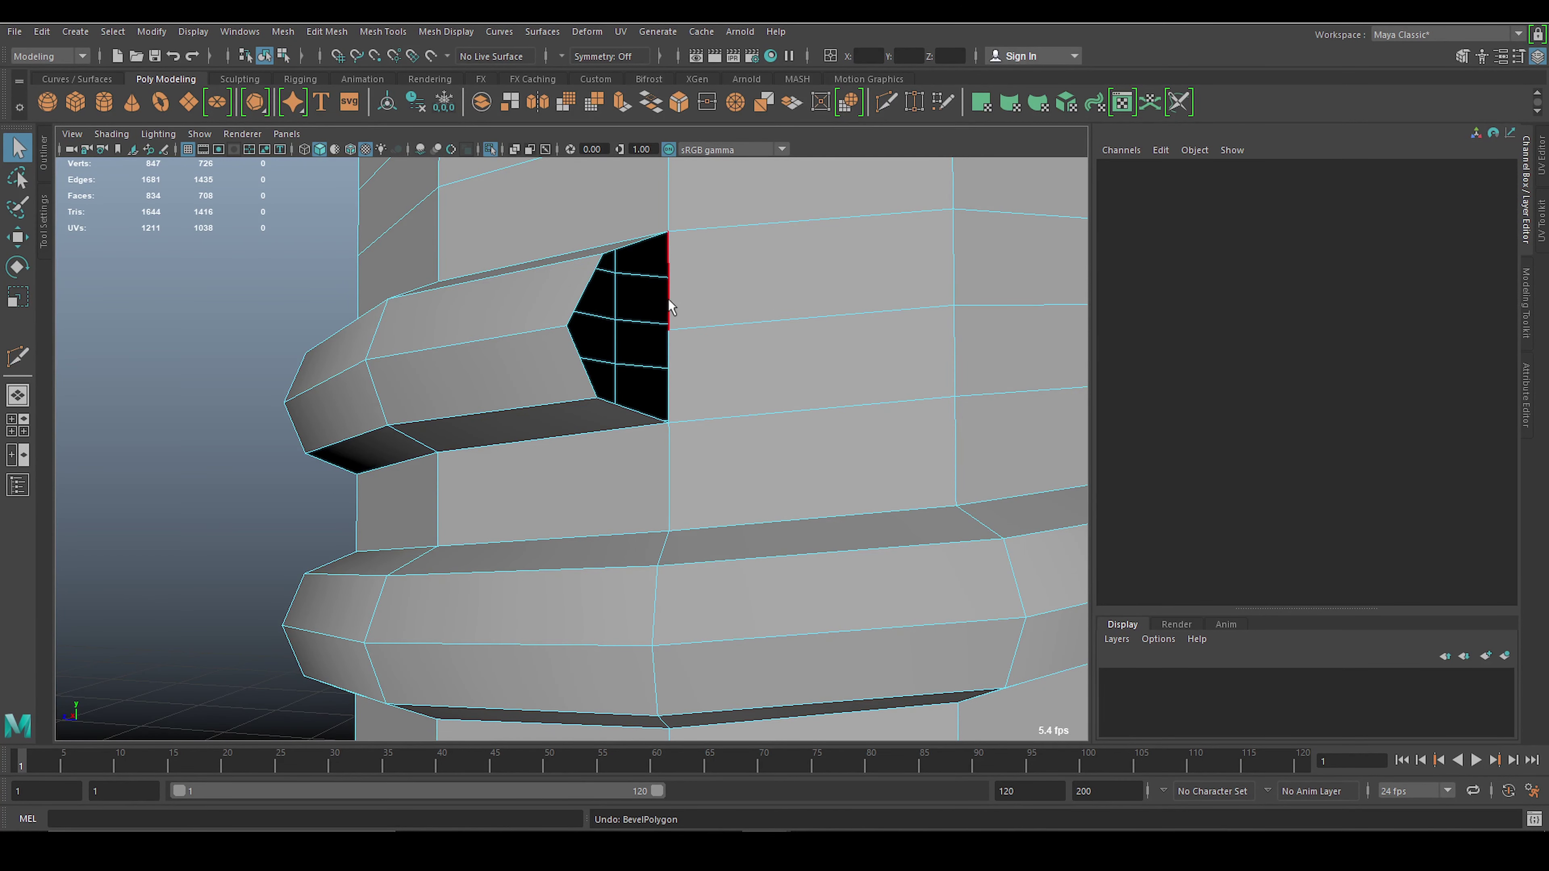
Fill the hole with two new faces using Append to Polygon.
right_click_drag(683, 320, 793, 311)
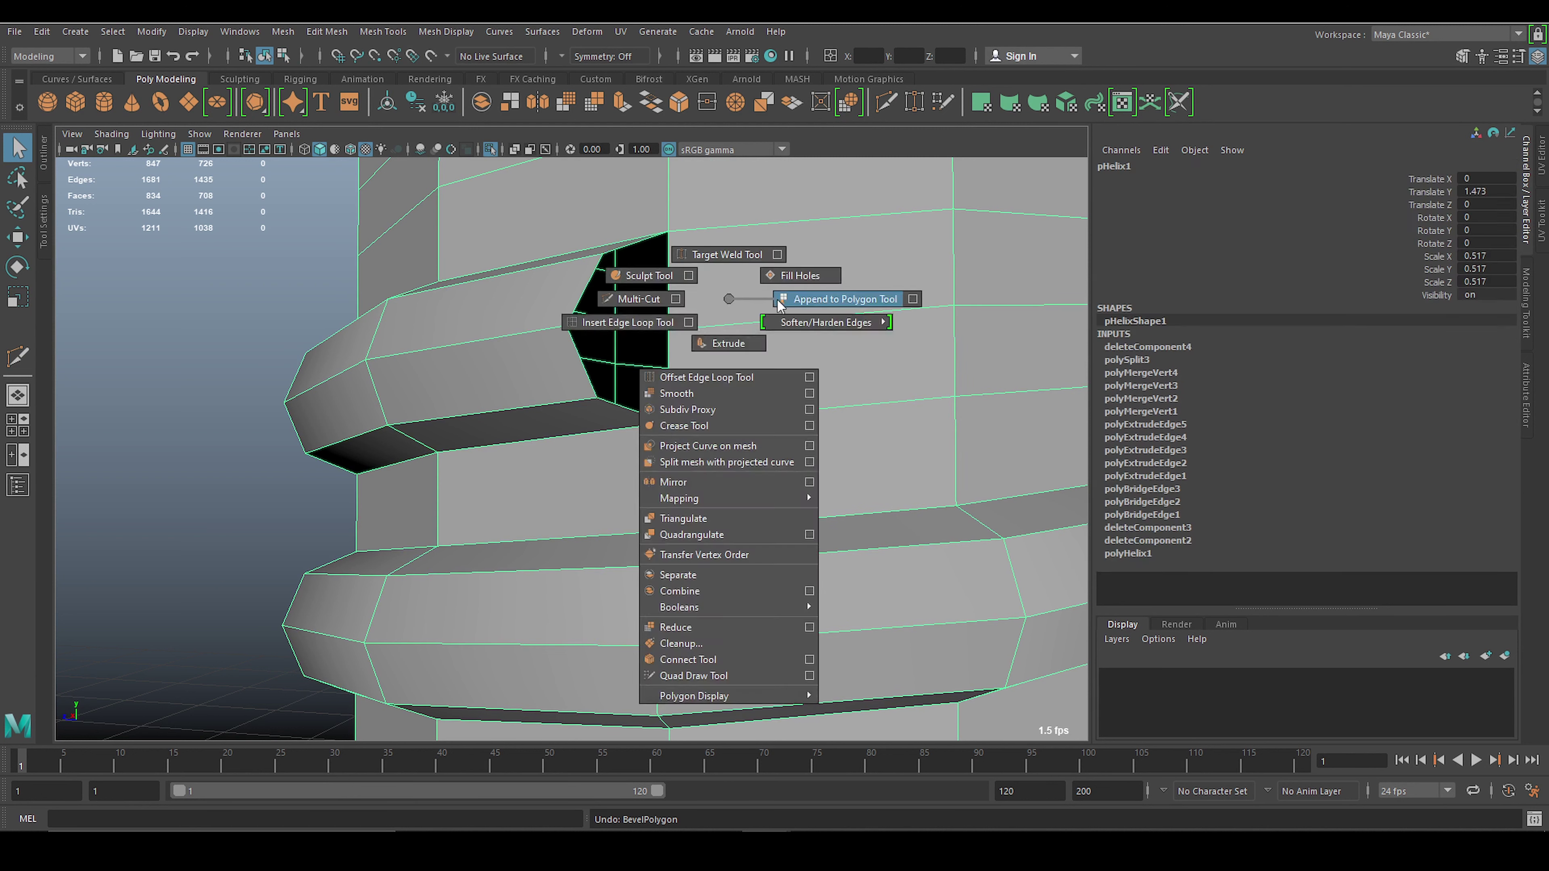
right_click_drag(692, 305, 829, 305, "shift")
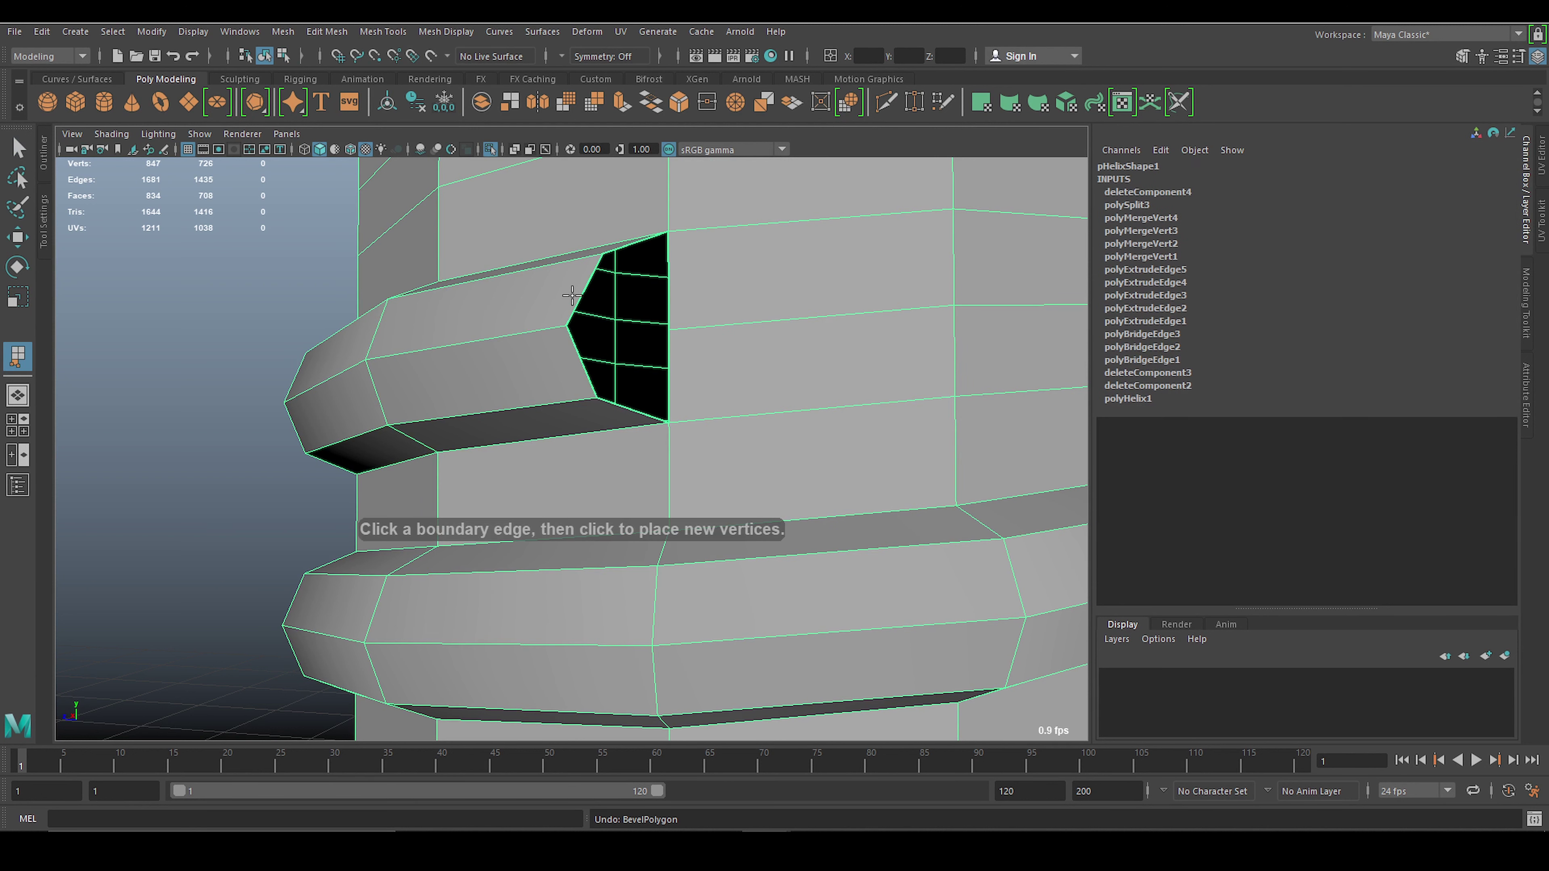
left_click(677, 281)
key("Return")
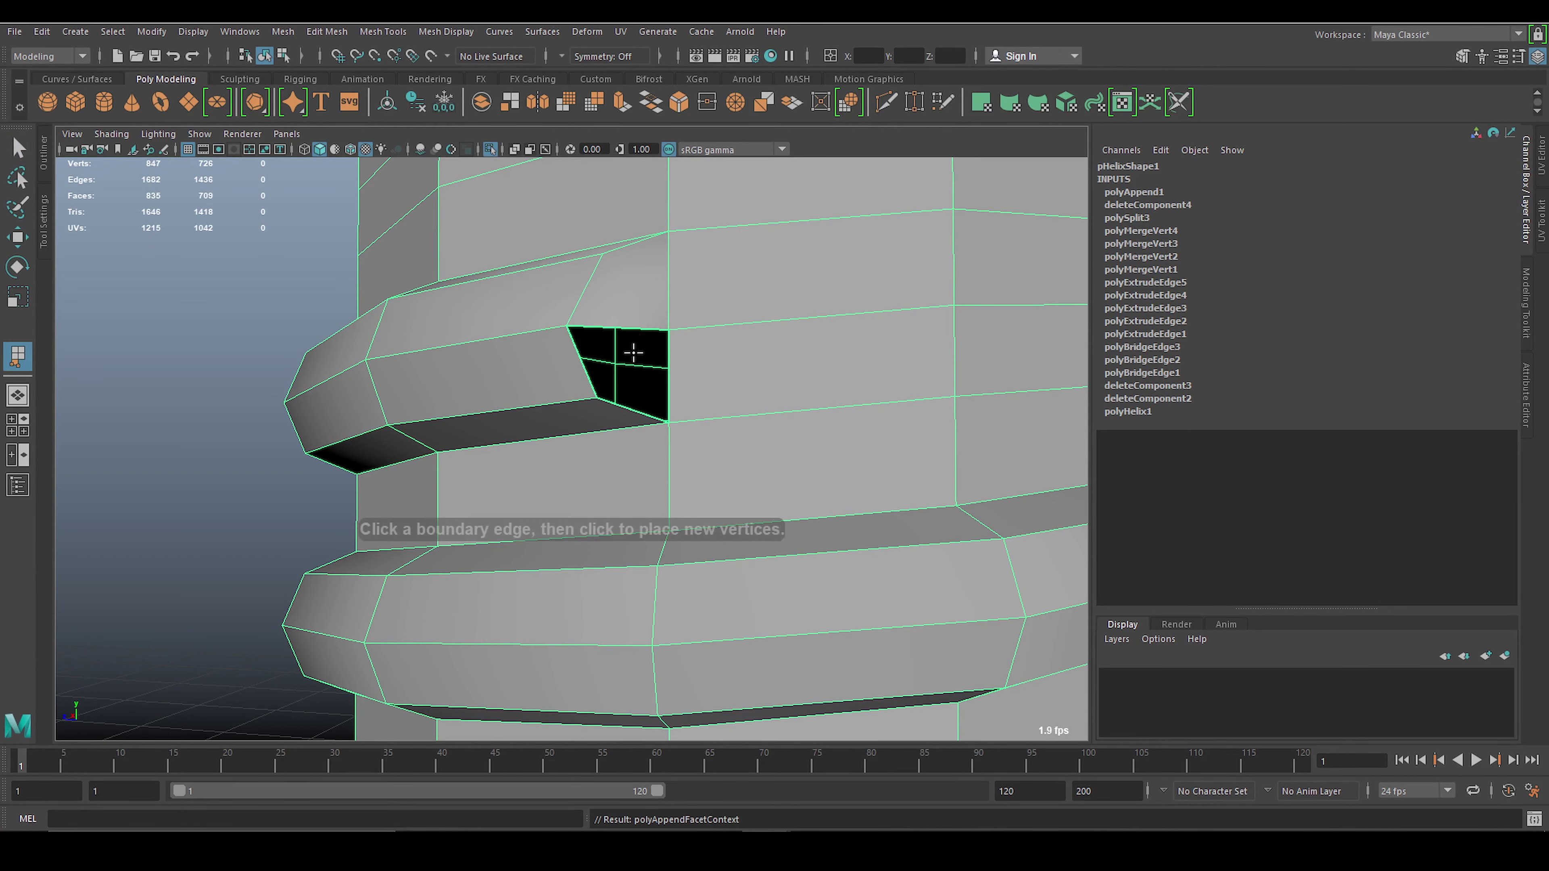
left_click(577, 359)
left_click(669, 360)
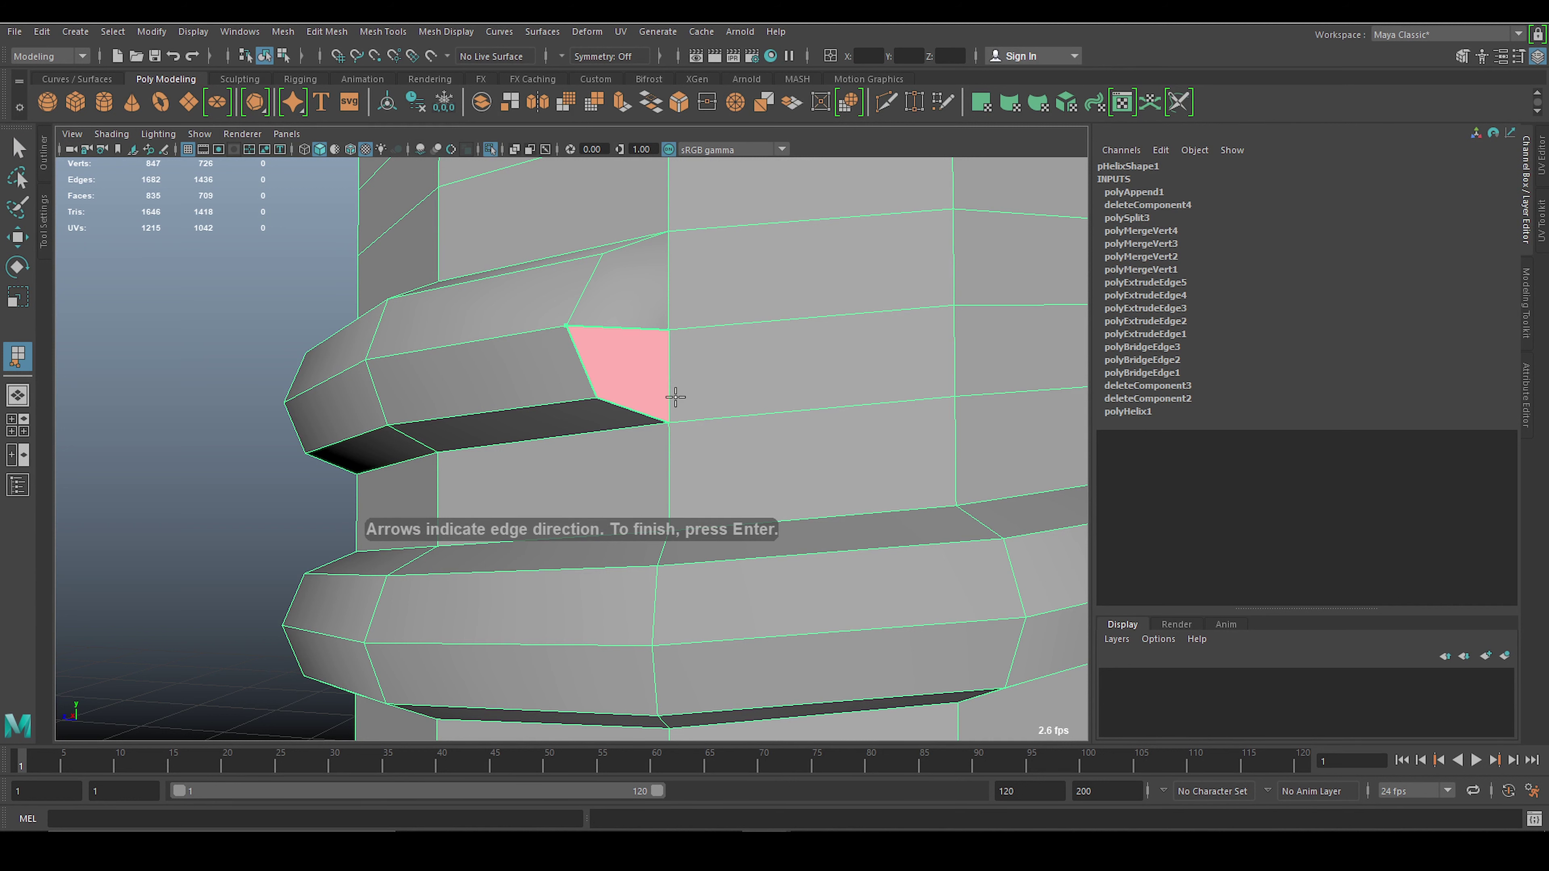
key("Return")
In wireframe view, Multi-Cut a horizontal slice across the helix near its top.
key("q")
scroll(831, 502, "down", 3)
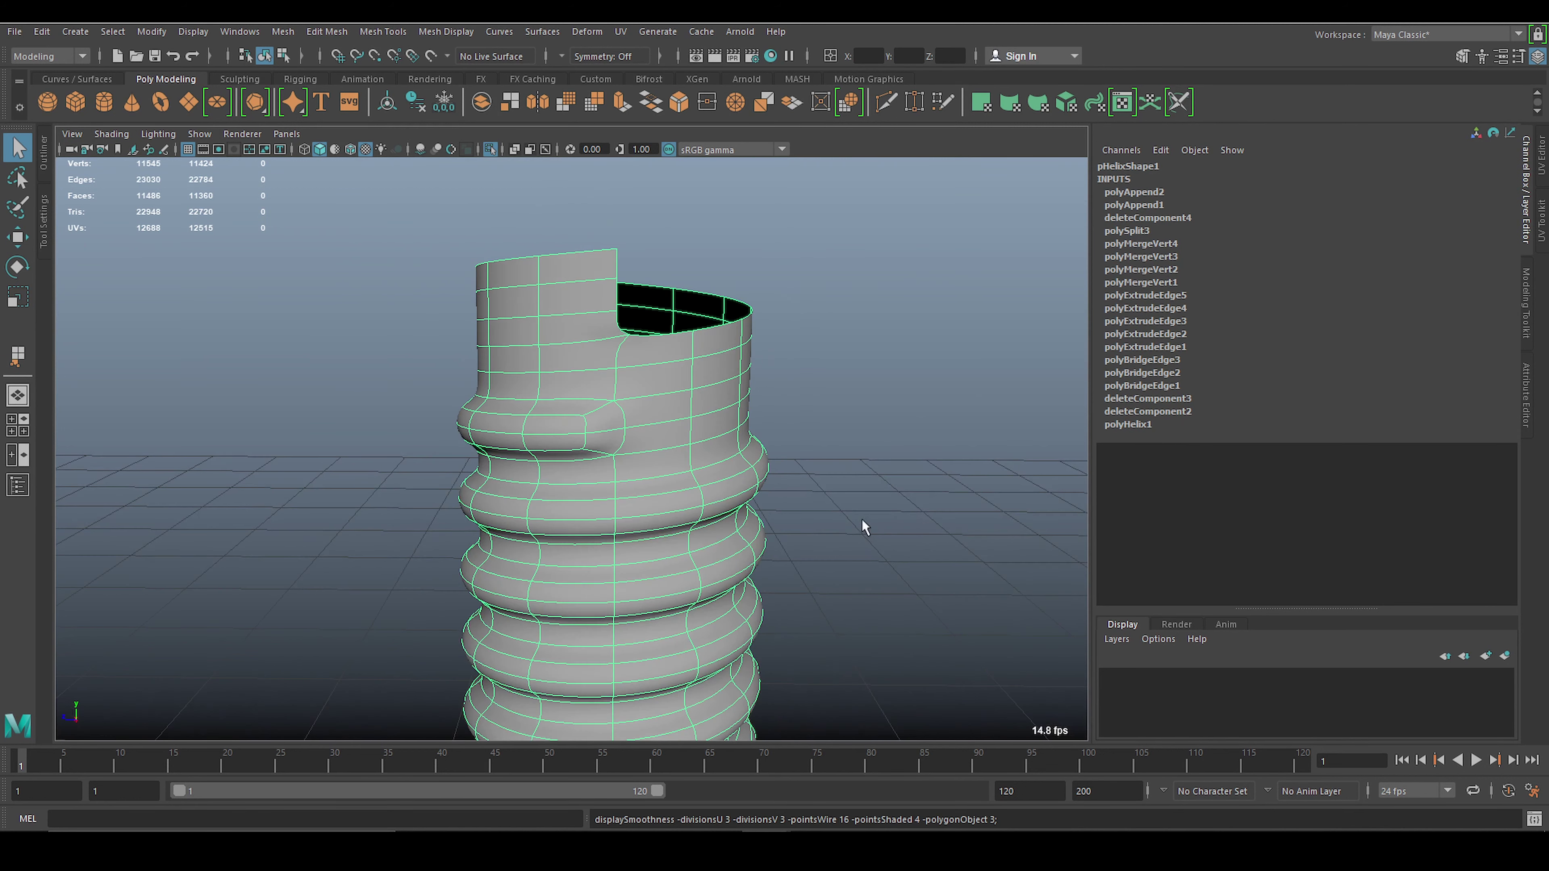
scroll(861, 526, "down", 3)
scroll(802, 495, "down", 3)
scroll(628, 523, "down", 2)
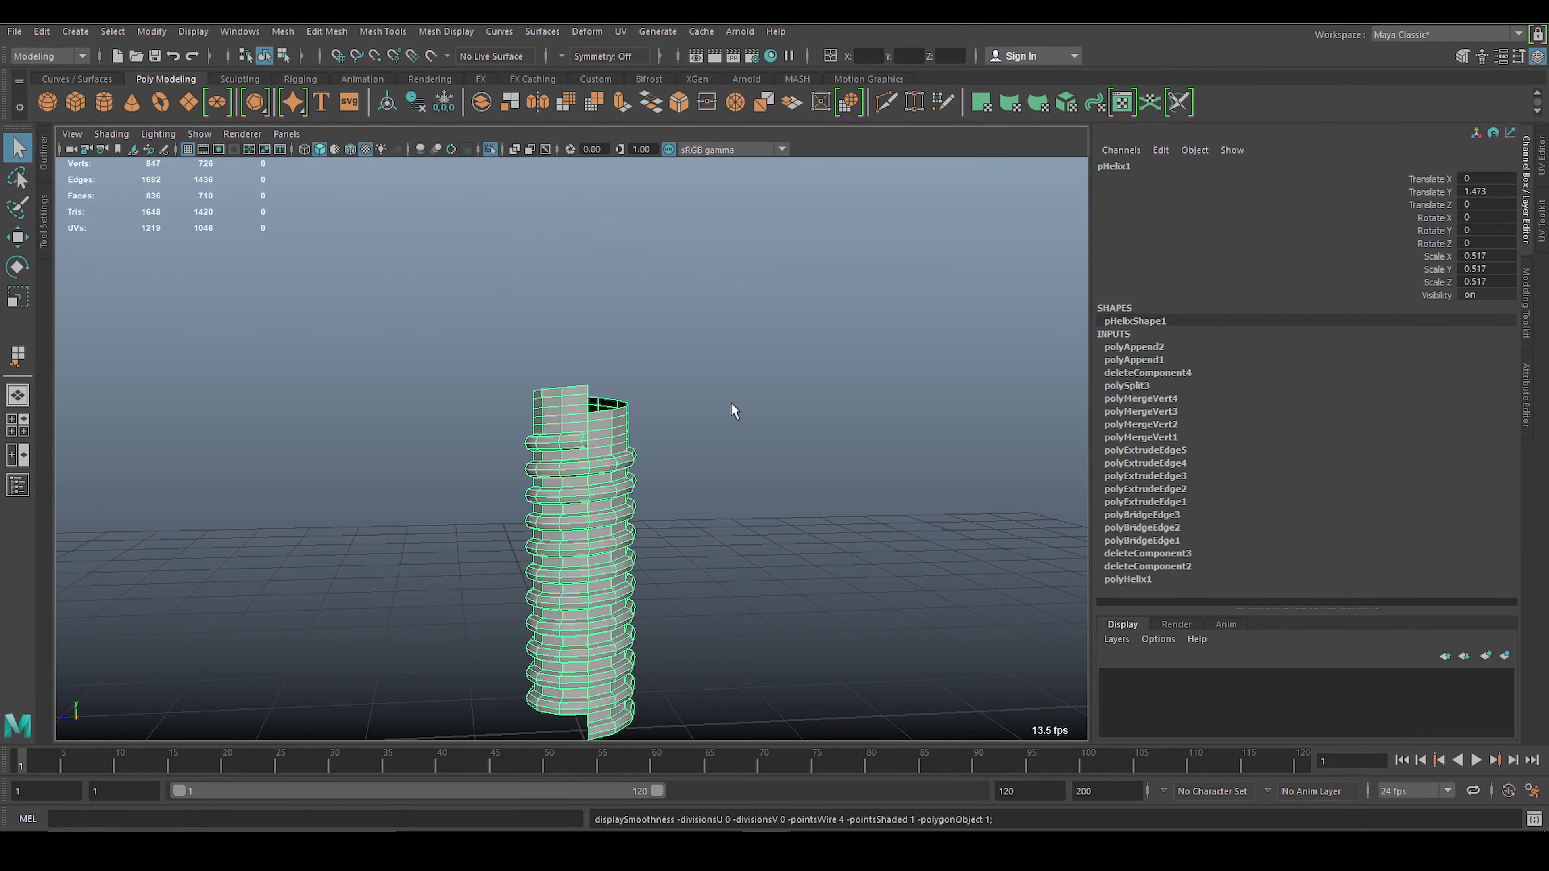
scroll(731, 403, "up", 2)
scroll(775, 428, "up", 3)
key("4")
scroll(779, 423, "up", 3)
right_click(873, 357, "shift")
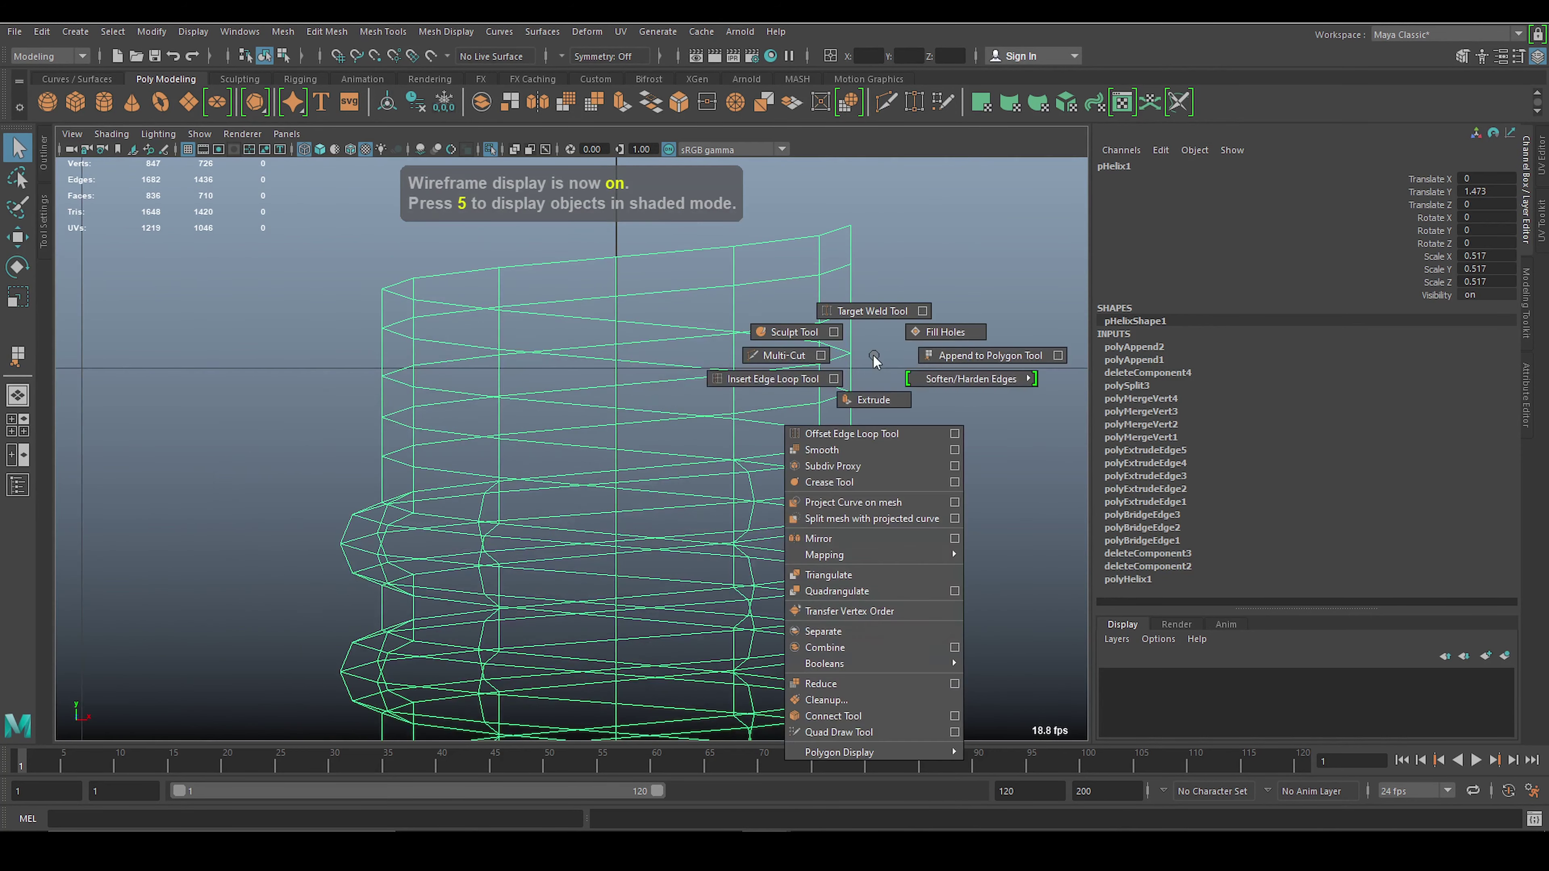
left_click_drag(339, 374, 943, 373)
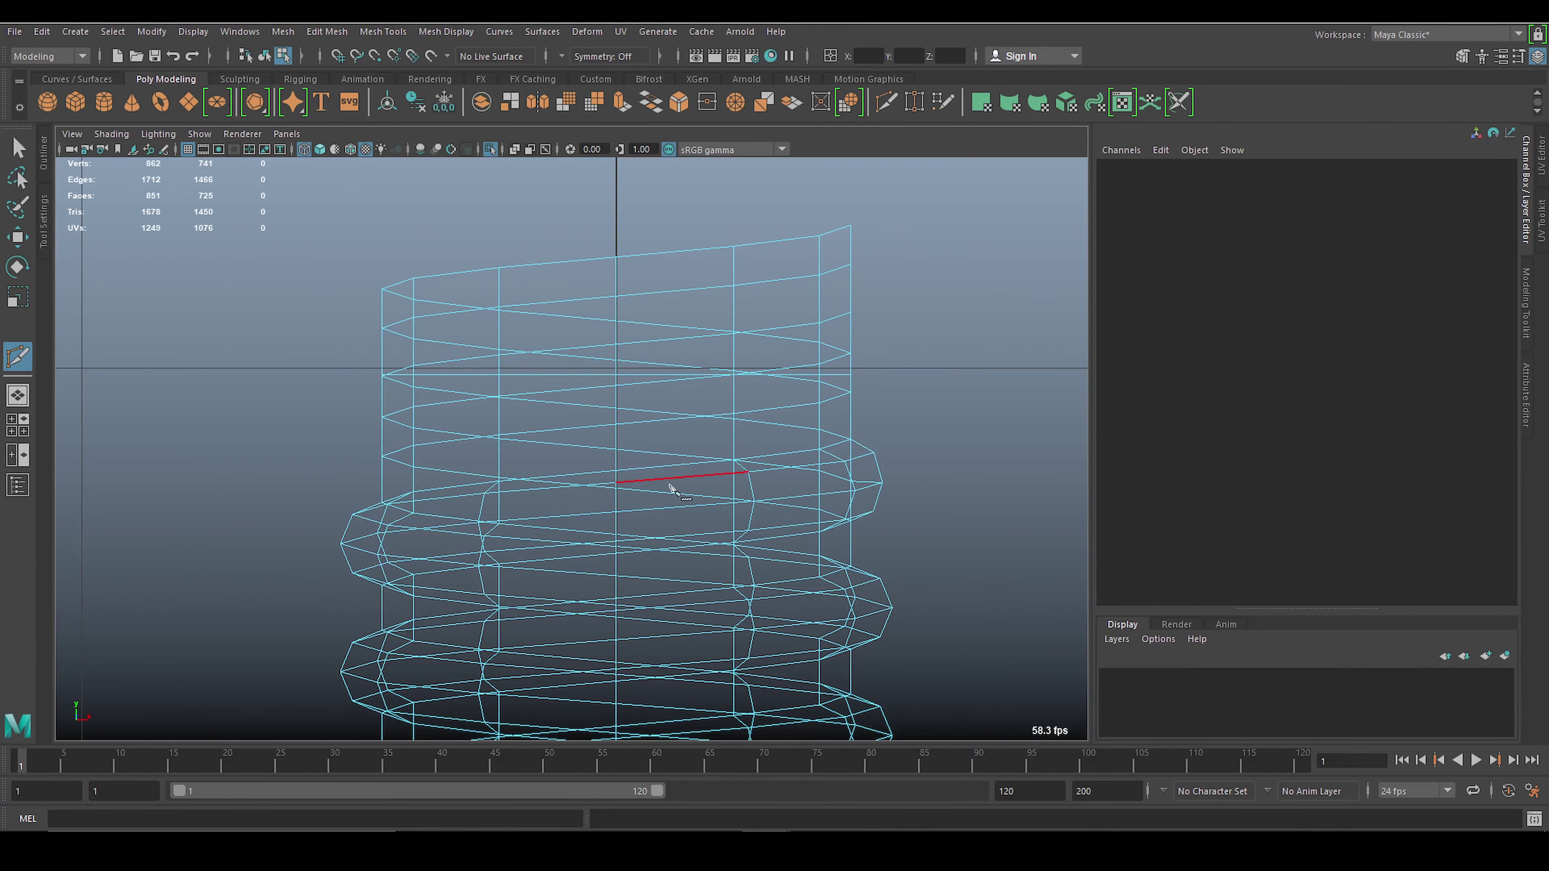
key("q")
Delete all faces above the slice, plus the leftover face at the top.
right_click(595, 390)
left_click_drag(305, 213, 947, 393)
key("Delete")
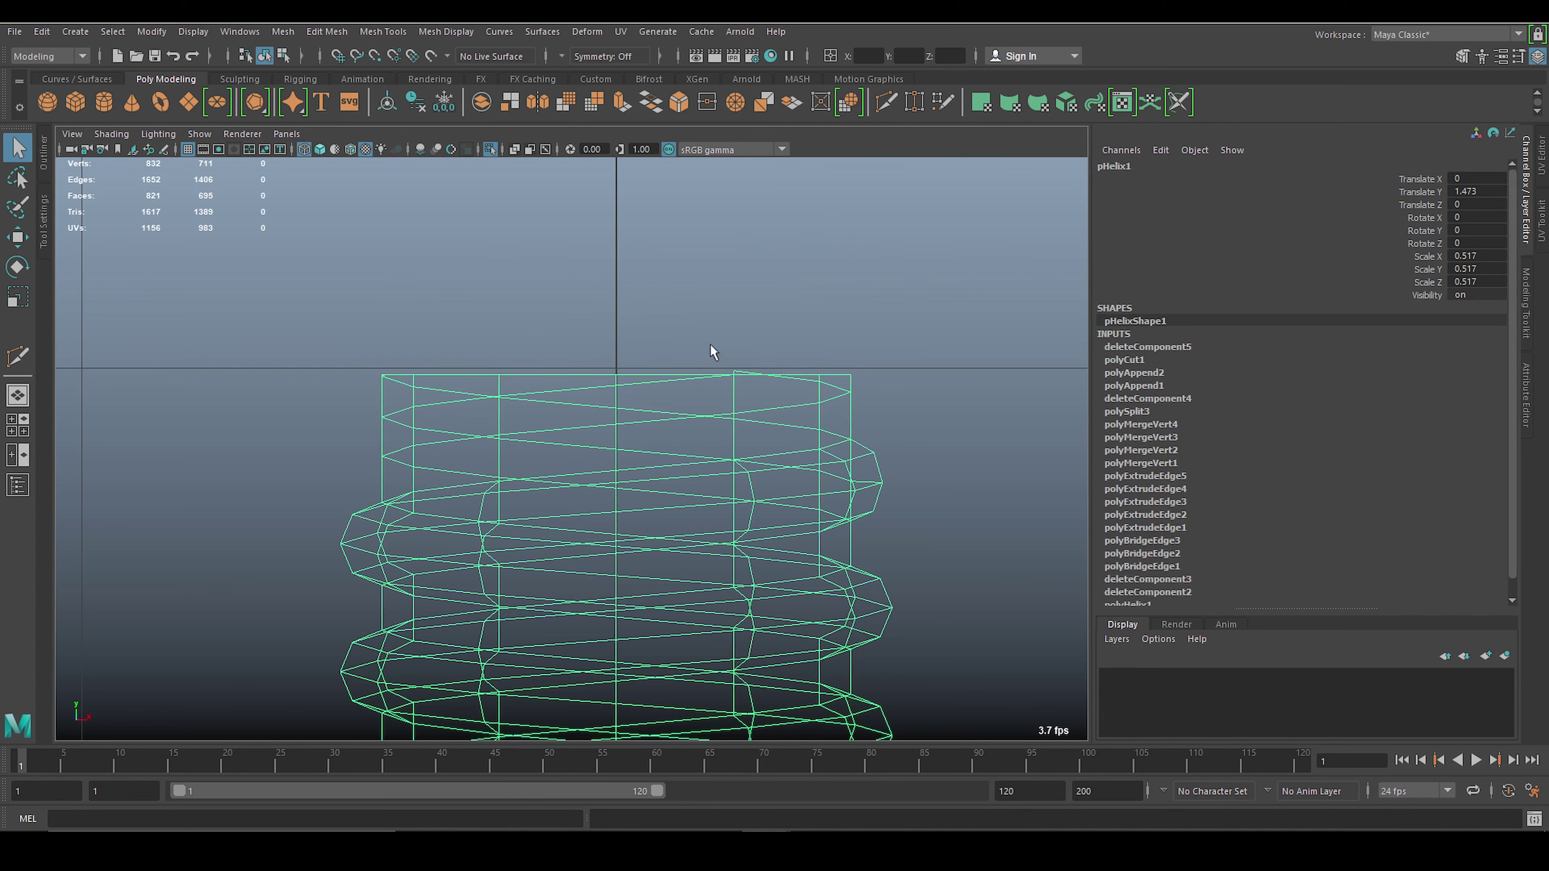
scroll(744, 353, "up", 1)
left_click(778, 354)
left_click_drag(846, 354, 845, 354)
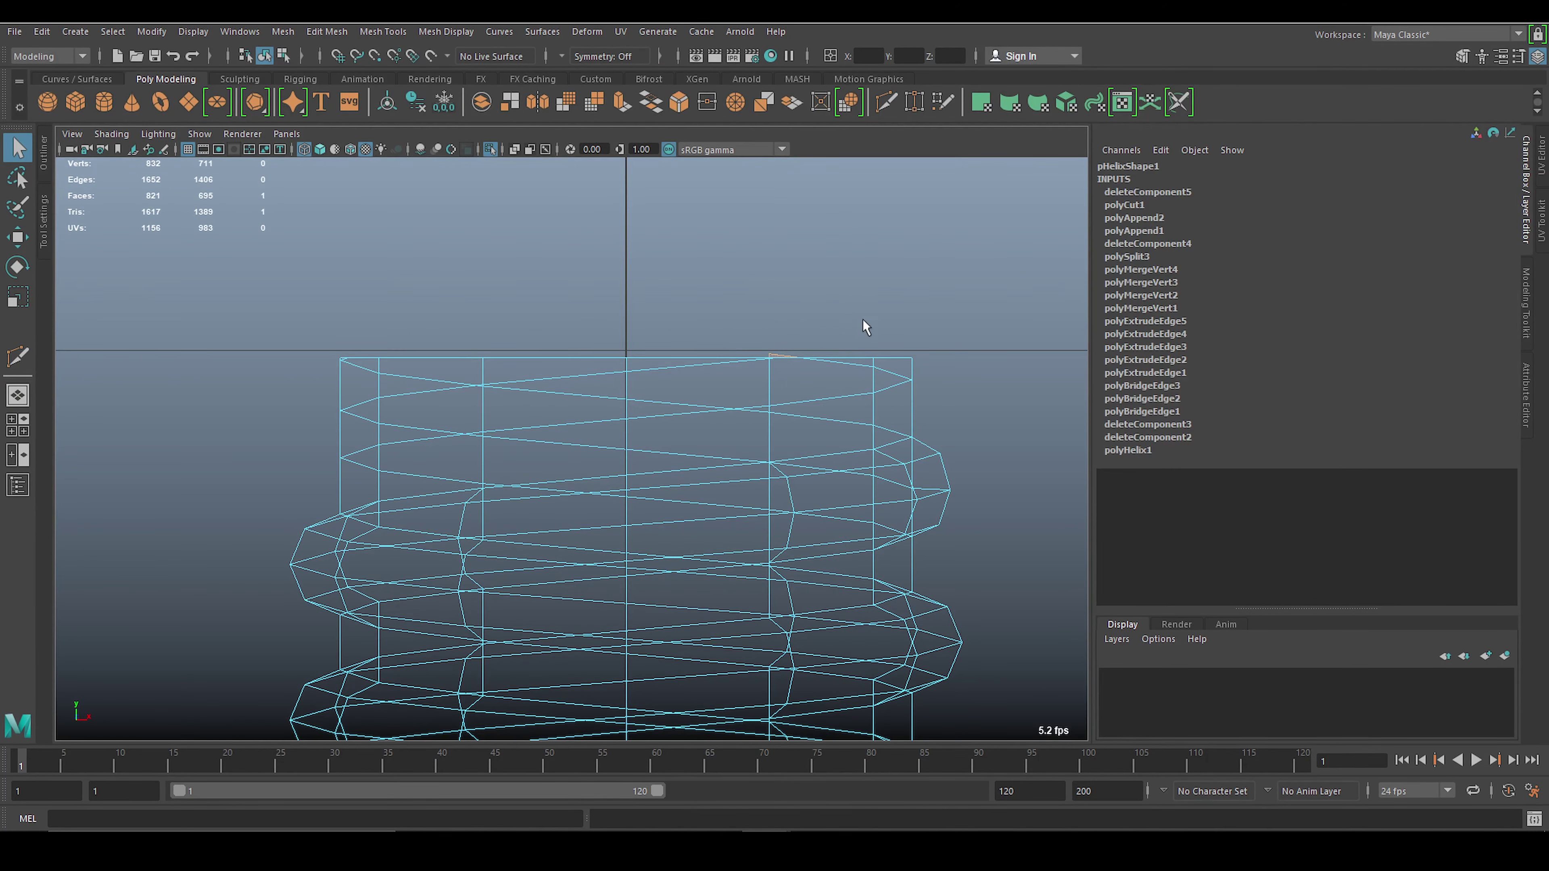
key("Delete")
scroll(708, 378, "down", 5)
Back in shaded view, delete the extra edges at the thread's end.
key("6")
key("F10")
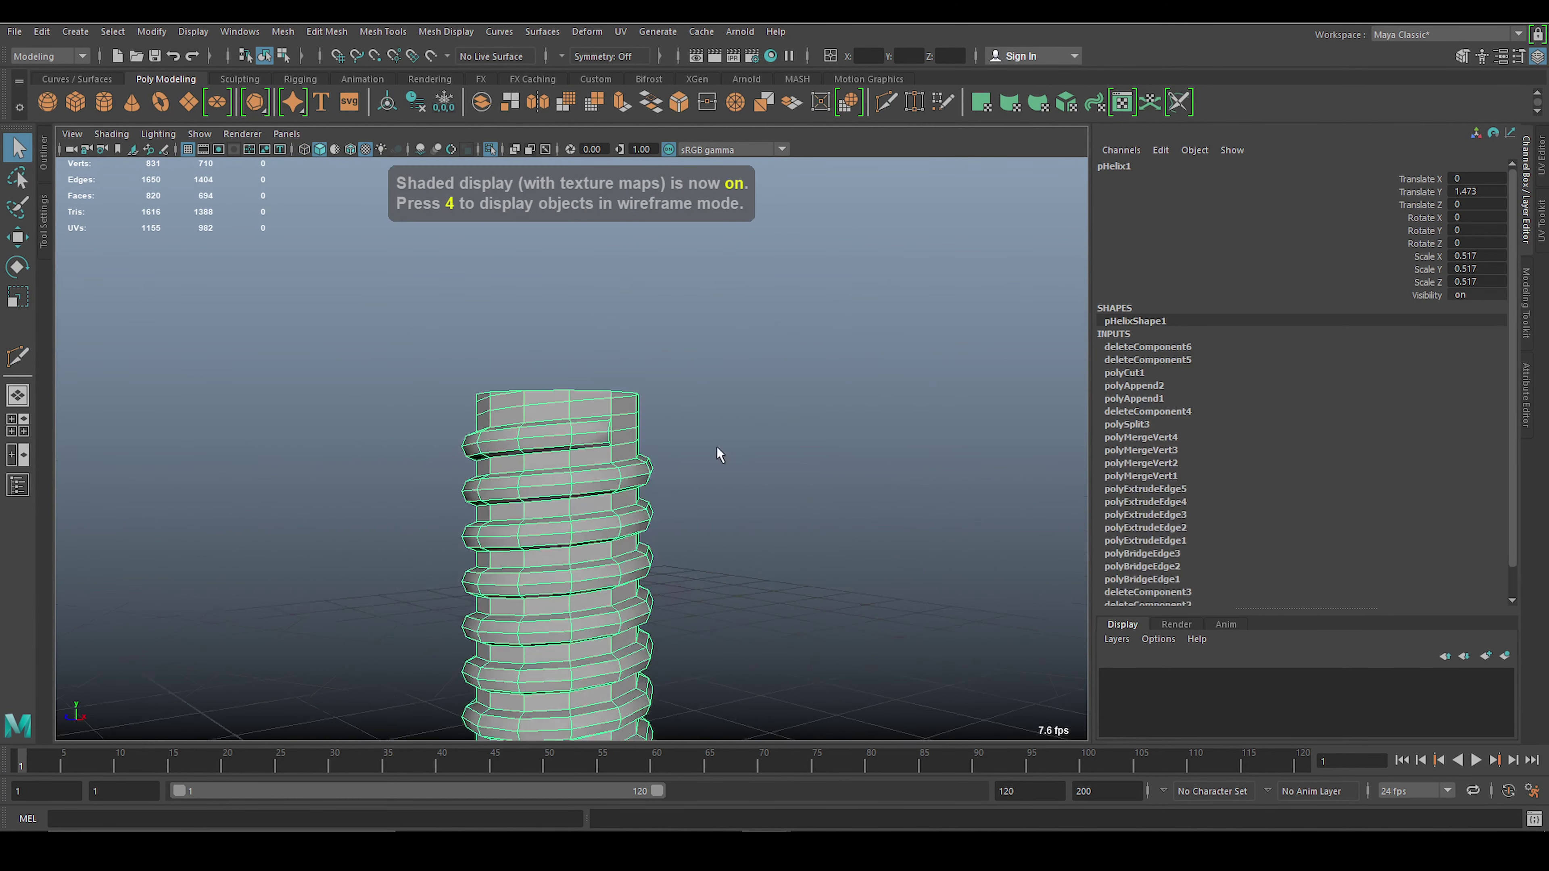
scroll(717, 447, "up", 5)
left_click_drag(674, 369, 673, 421)
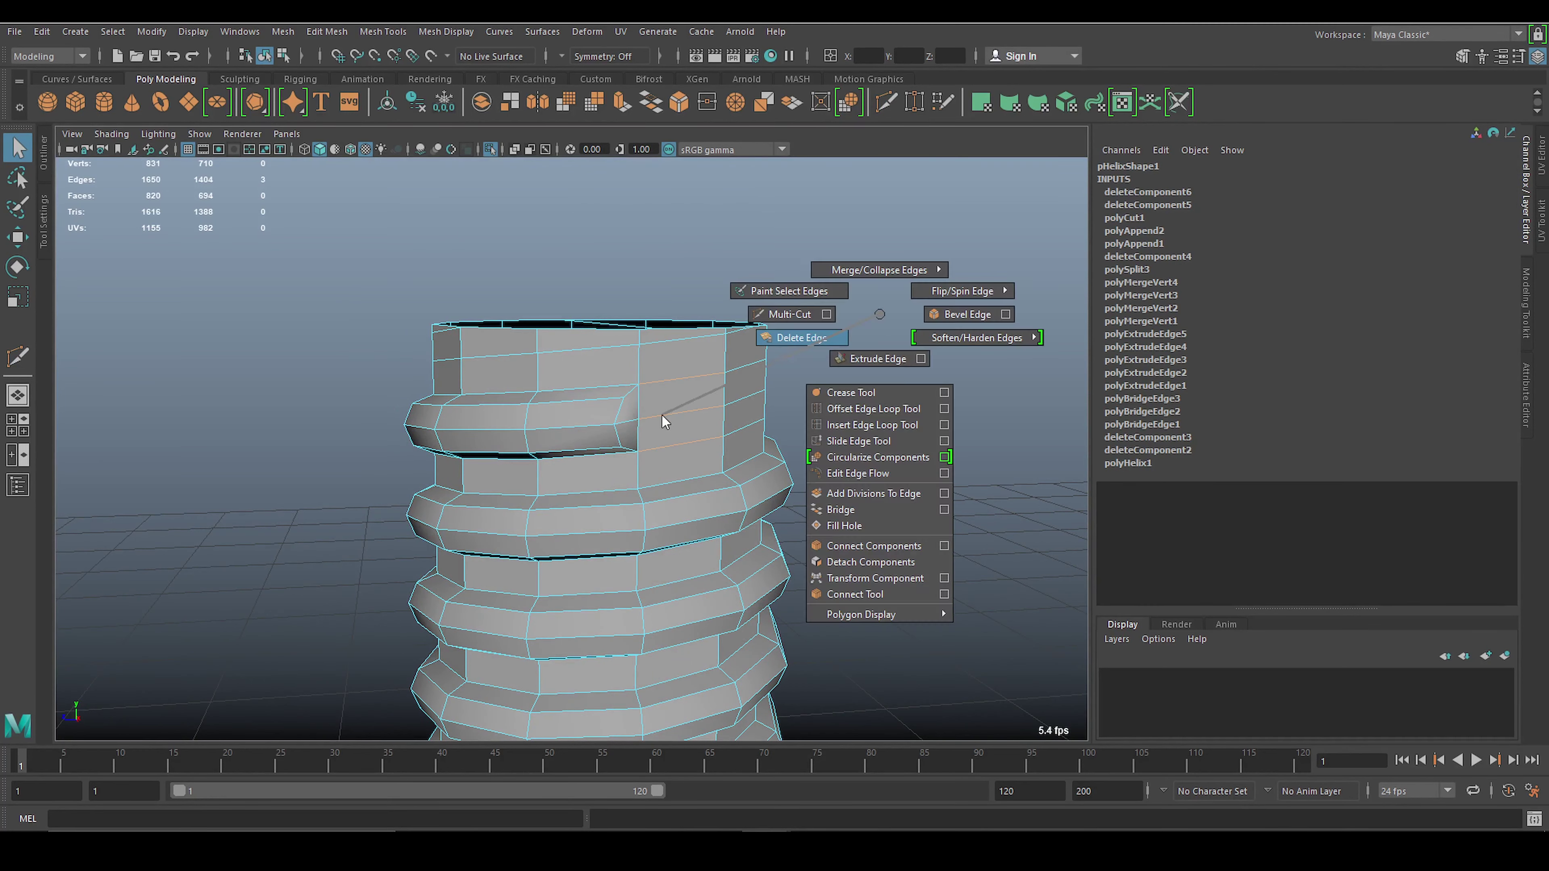
right_click_drag(672, 459, 662, 416, "shift")
Select the open top border loop and preview the smoothed shank with 3.
left_click_drag(661, 416, 717, 374, "alt")
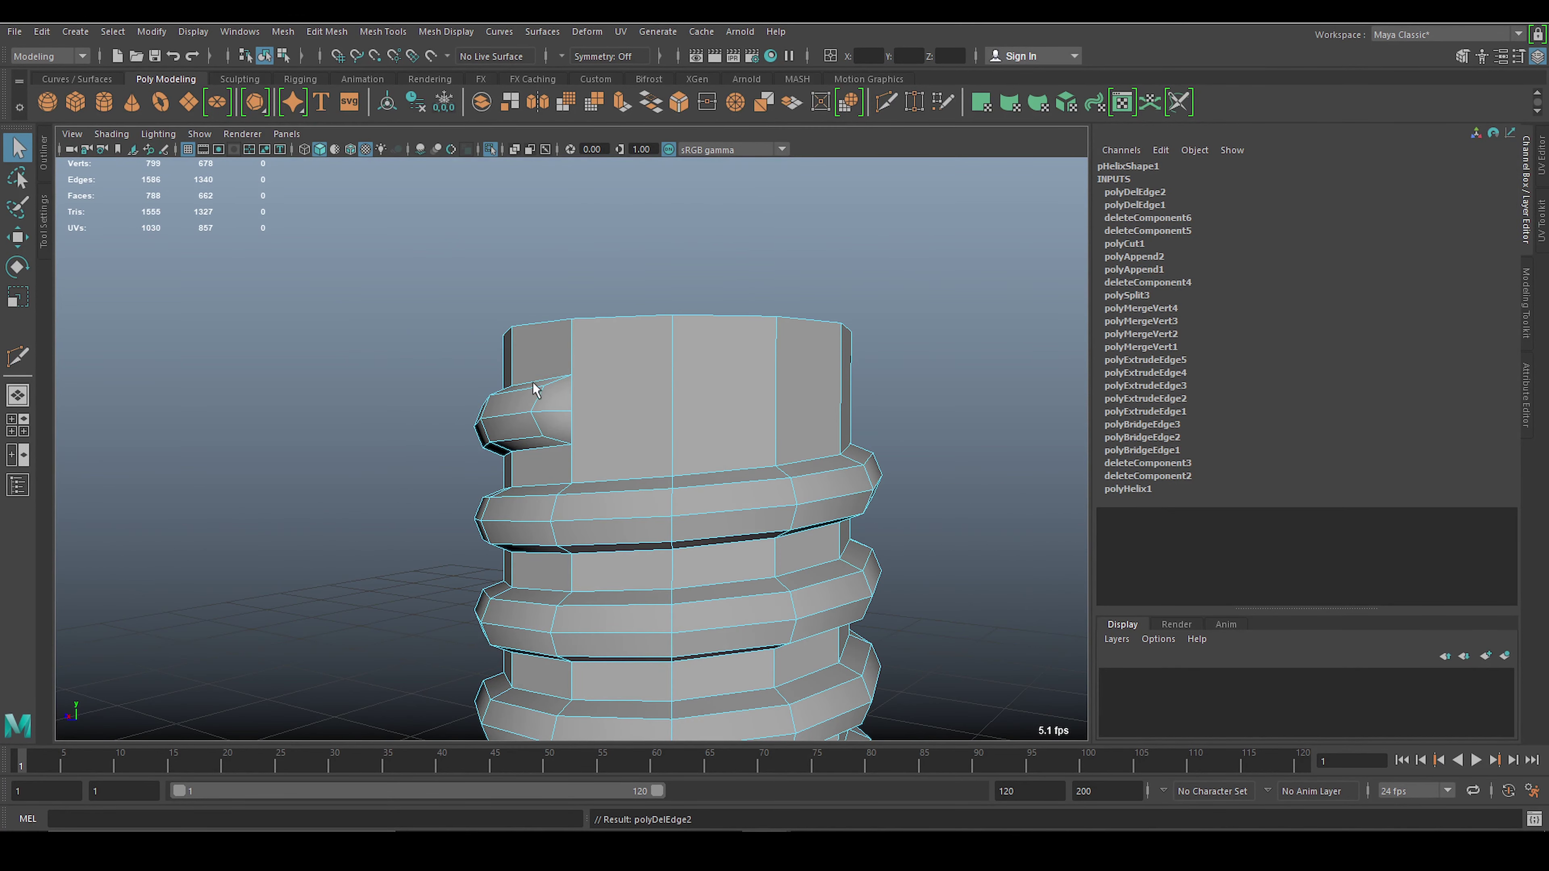
scroll(627, 304, "down", 3)
mouse_move(824, 374)
left_mouse_down("alt")
mouse_move(732, 341)
mouse_move(741, 386)
mouse_move(849, 360)
mouse_move(373, 356)
mouse_move(689, 367)
left_mouse_up("alt")
scroll(695, 373, "up", 3)
double_click(693, 366)
scroll(849, 361, "up", 2)
key("3")
left_click(822, 360)
left_click(691, 430)
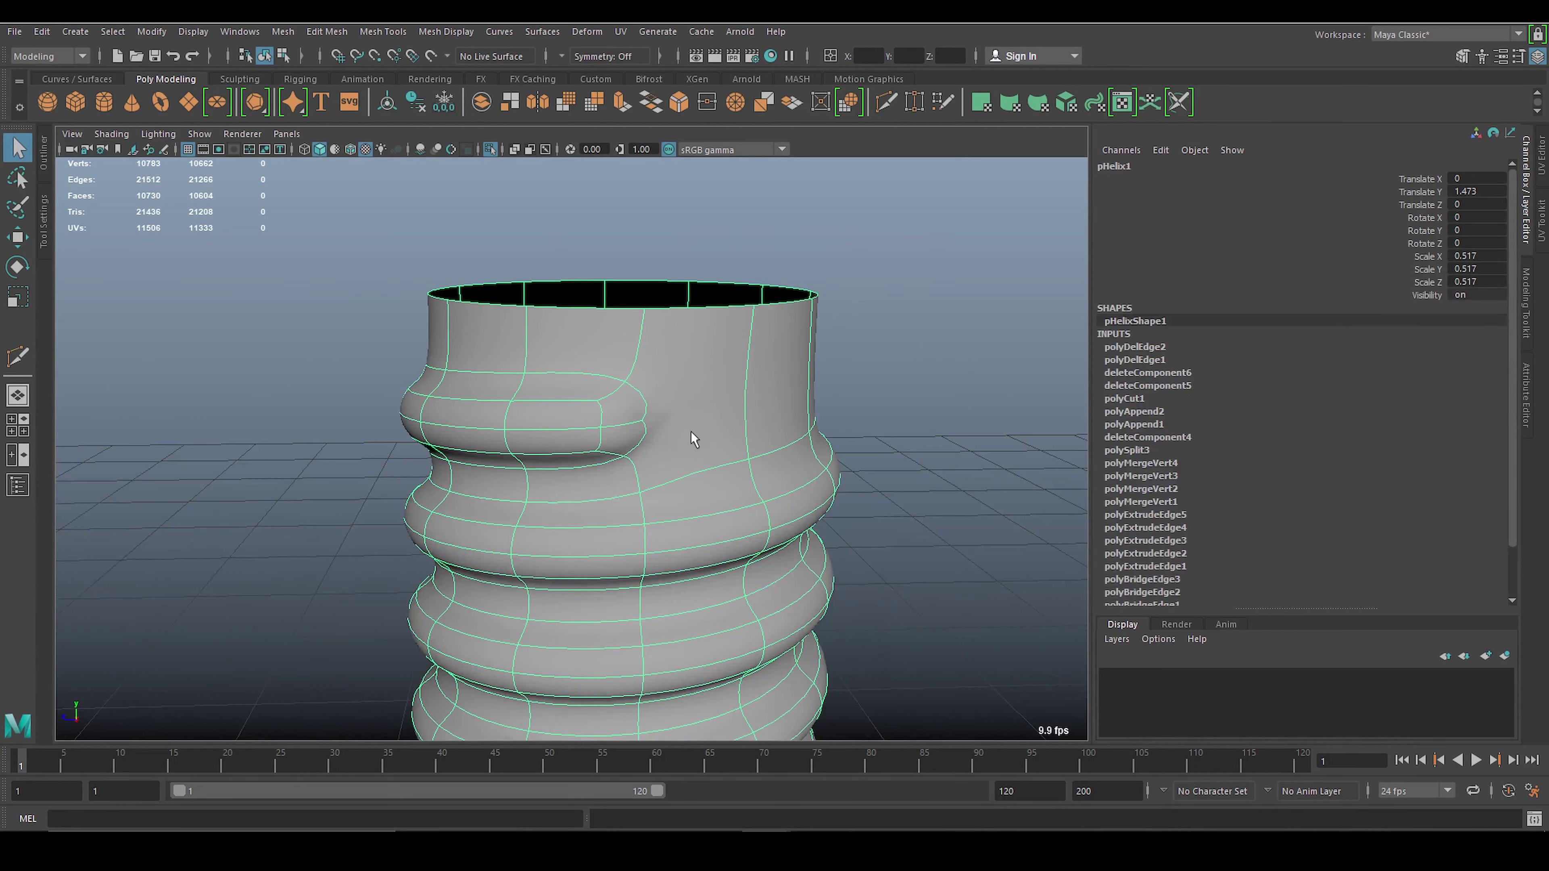
Extrude the thread's bottom border edges twice and lower the new row below the thread.
key("1")
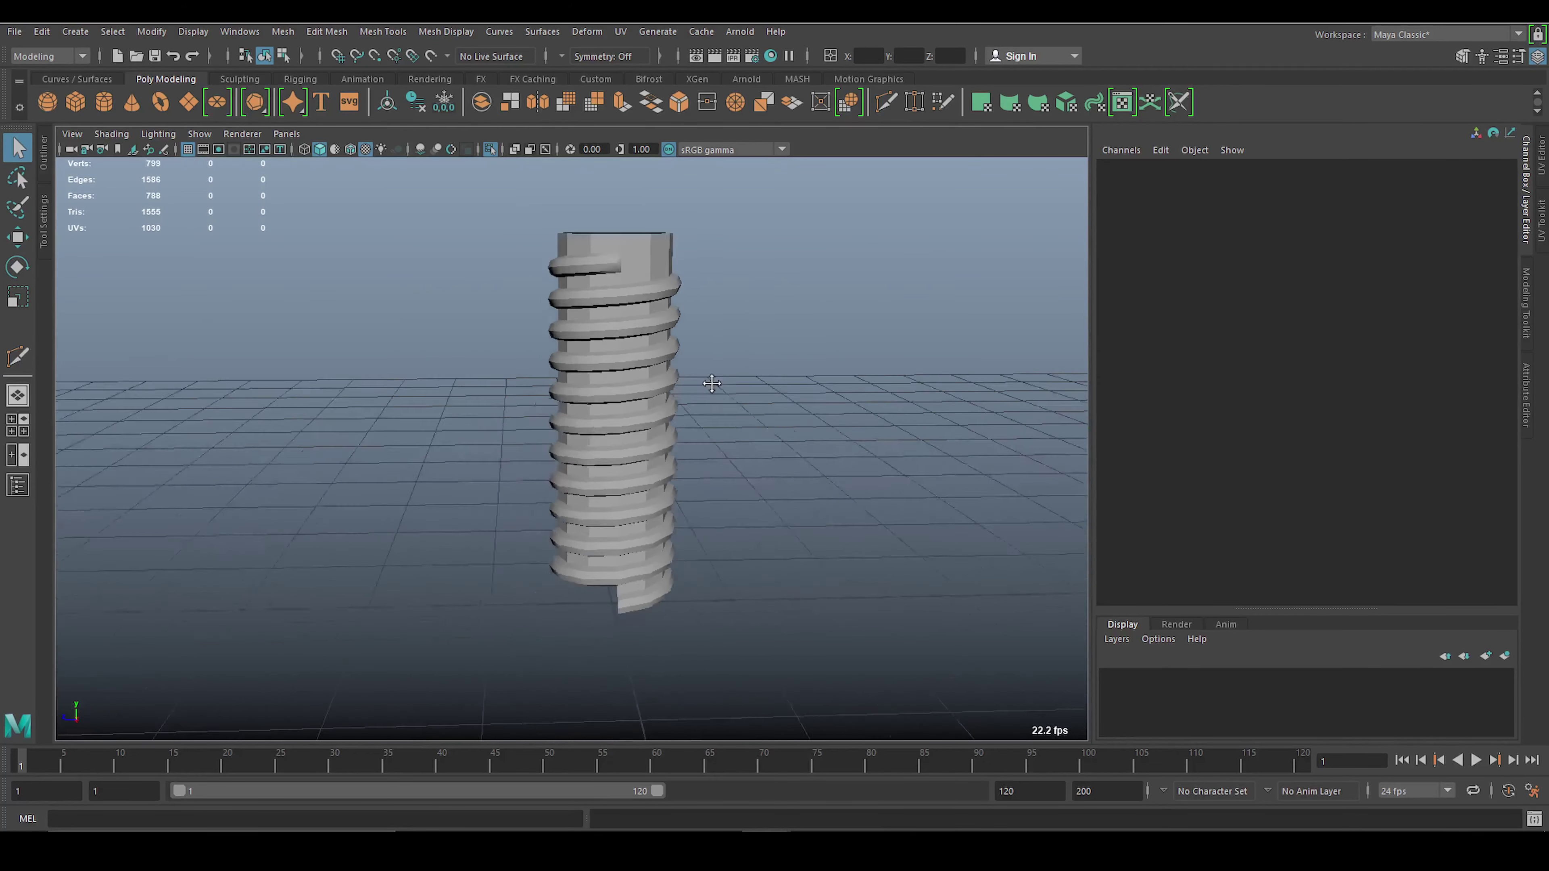
scroll(653, 537, "up", 5)
left_click_drag(726, 439, 692, 398, "alt")
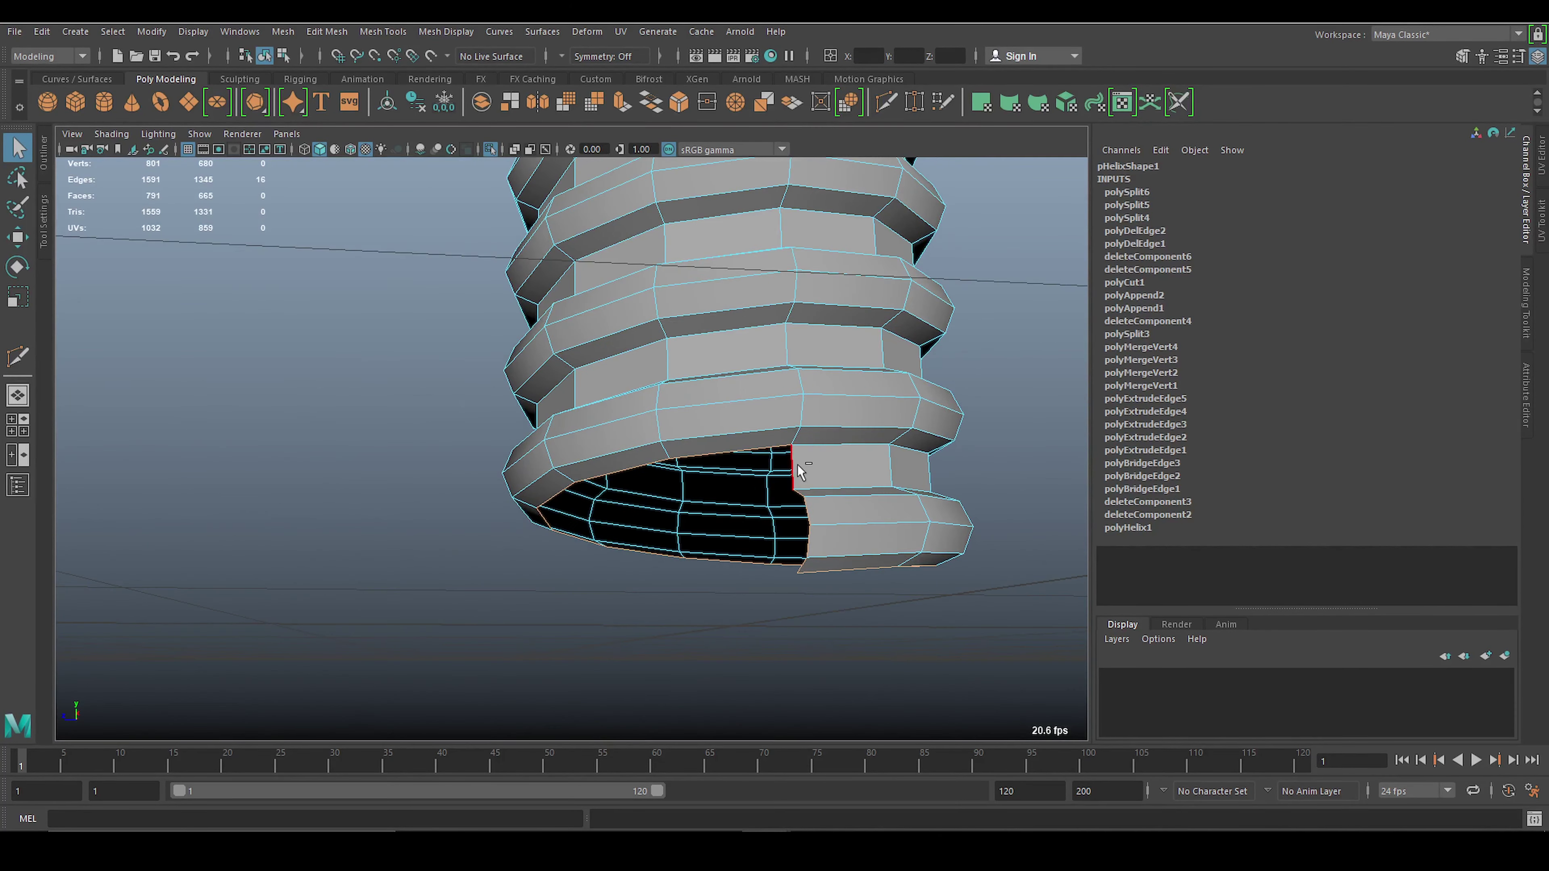
left_click_drag(798, 464, 721, 543, "alt")
left_click(732, 542)
key("ctrl+z")
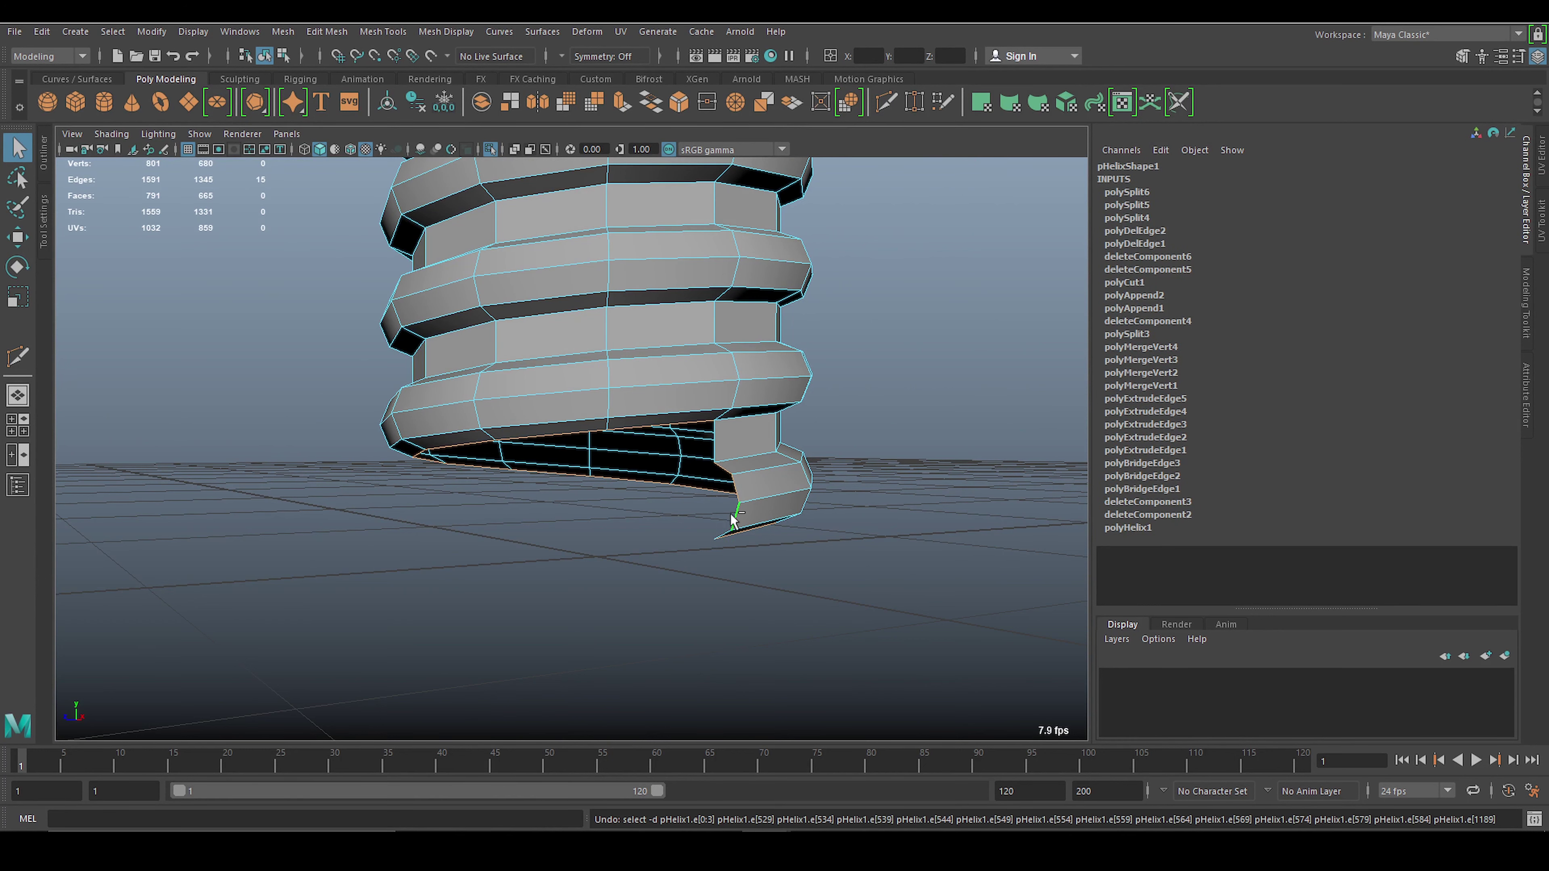
scroll(846, 523, "up", 3)
left_click_drag(846, 523, 775, 465, "alt")
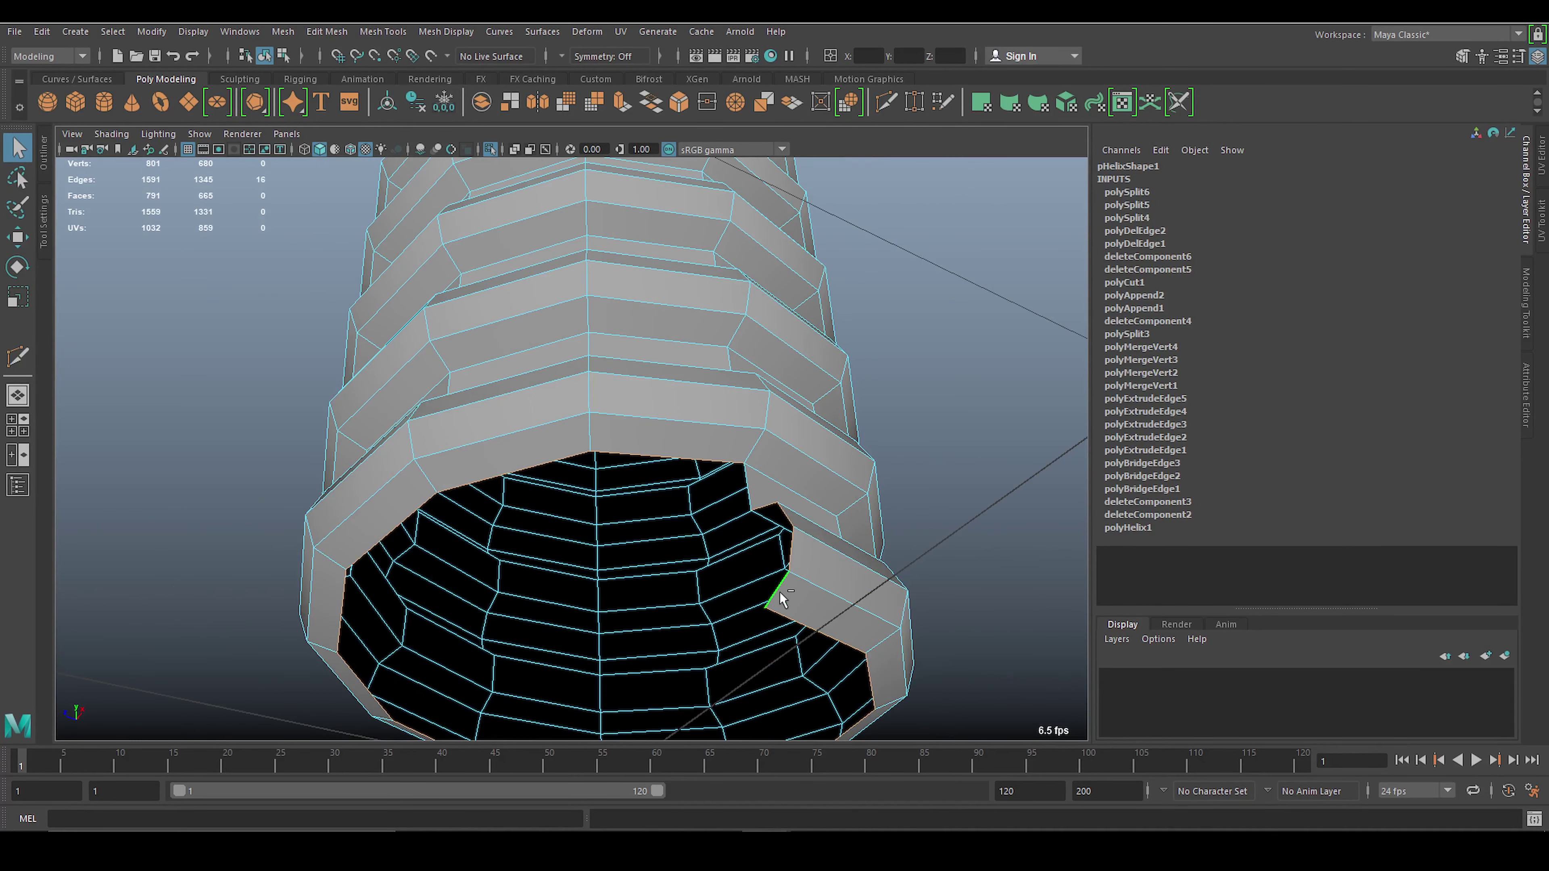
key("ctrl+e")
mouse_move(838, 540)
left_mouse_down("alt")
mouse_move(823, 595)
mouse_move(515, 439)
mouse_move(634, 513)
mouse_move(615, 523)
left_mouse_up("alt")
key("ctrl+e")
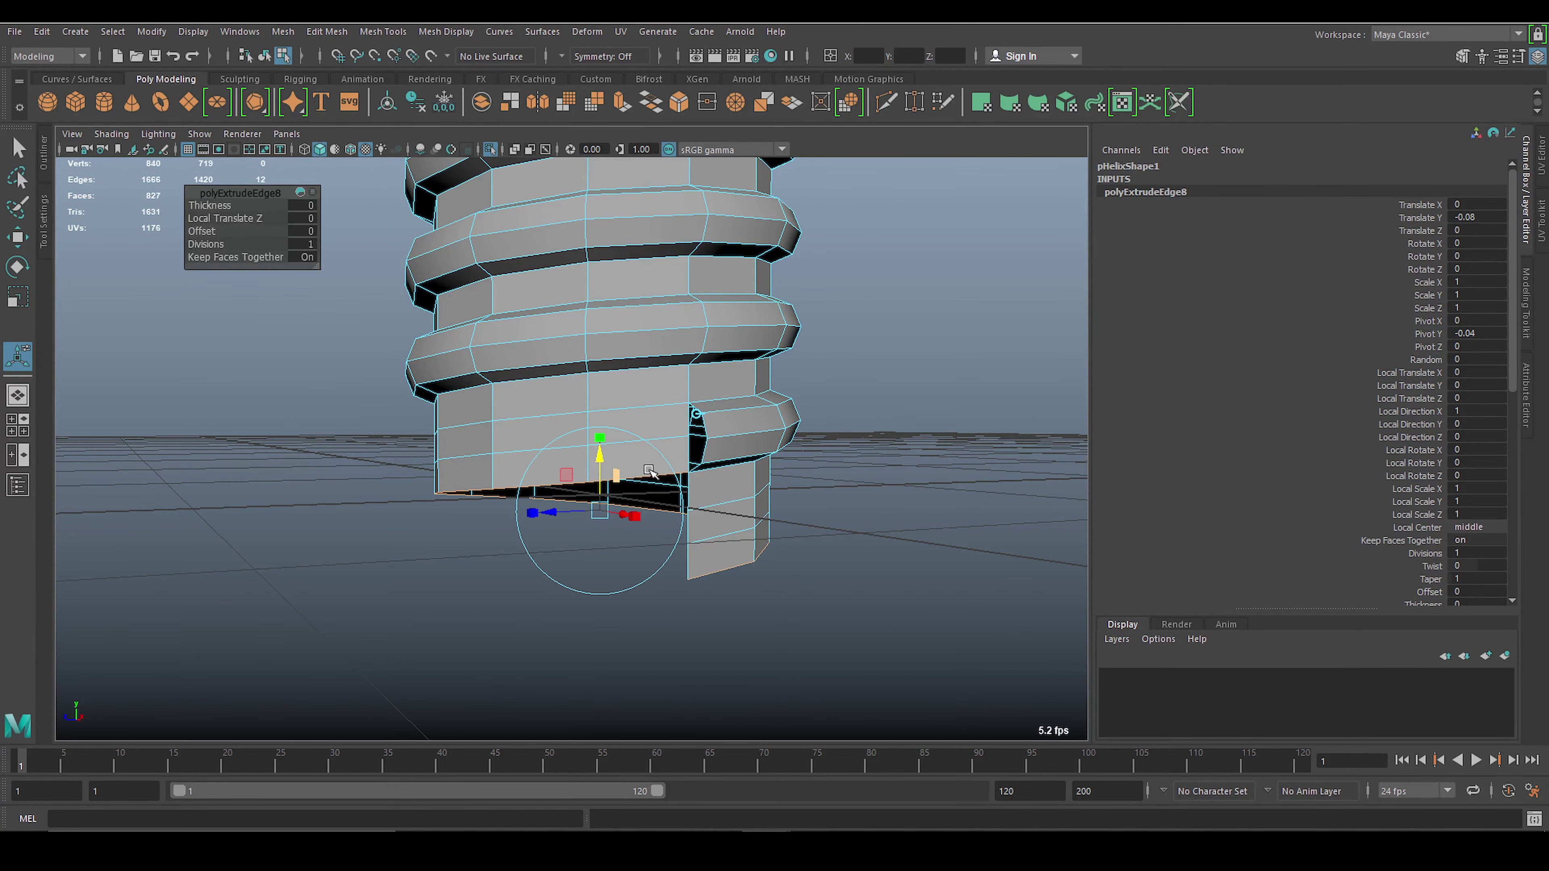
left_click_drag(596, 536, 598, 497)
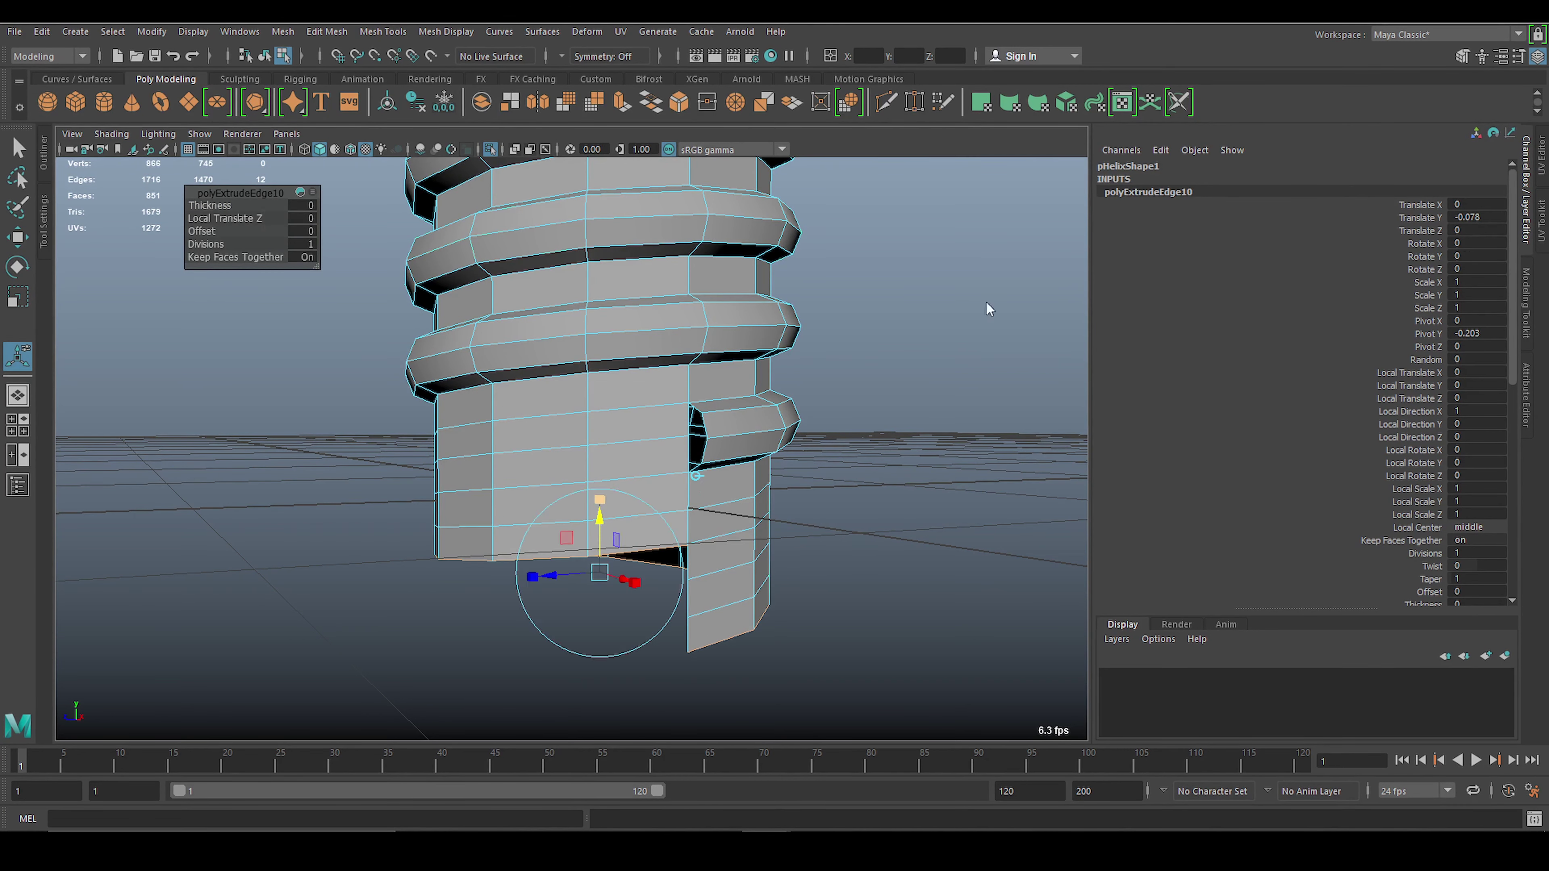
Weld four stray vertex pairs at the thread's tip with Merge Vertices.
key("F8")
key("3")
key("1")
scroll(623, 488, "up", 2)
scroll(623, 488, "up", 3)
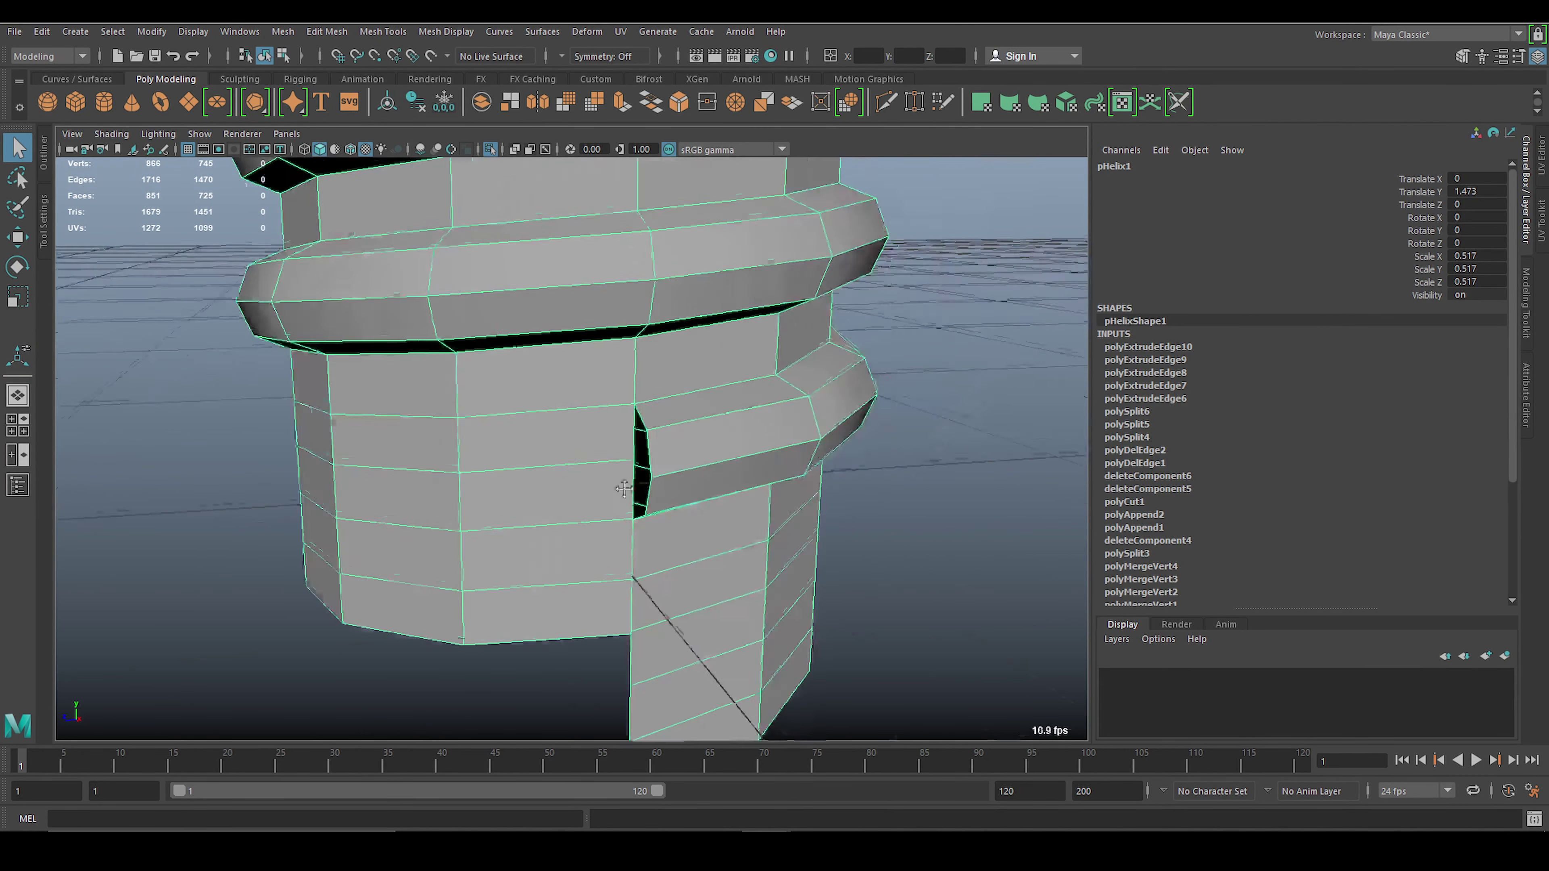
key("F9")
left_click_drag(623, 488, 657, 356, "alt")
left_click(673, 360)
right_click_drag(688, 340, 842, 166, "shift")
left_click_drag(842, 166, 619, 484, "alt")
right_click_drag(691, 405, 691, 353, "shift")
right_click_drag(610, 454, 618, 397, "shift")
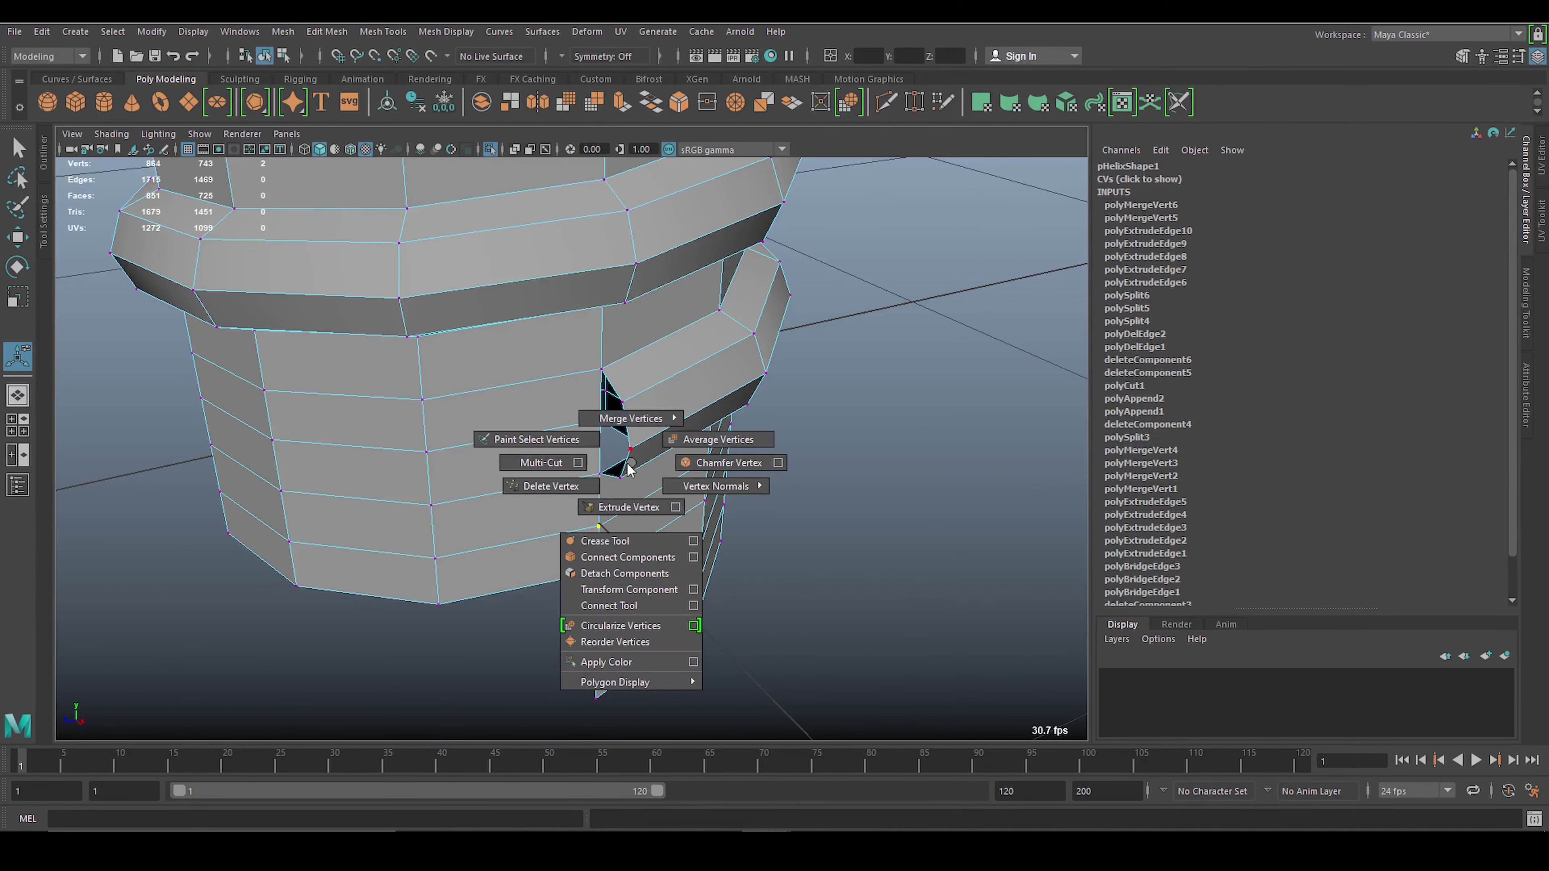
right_click_drag(635, 525, 693, 323, "shift")
key("F8")
Check the smoothed preview, then start a Multi-Cut across the face beside the thread's tip.
key("3")
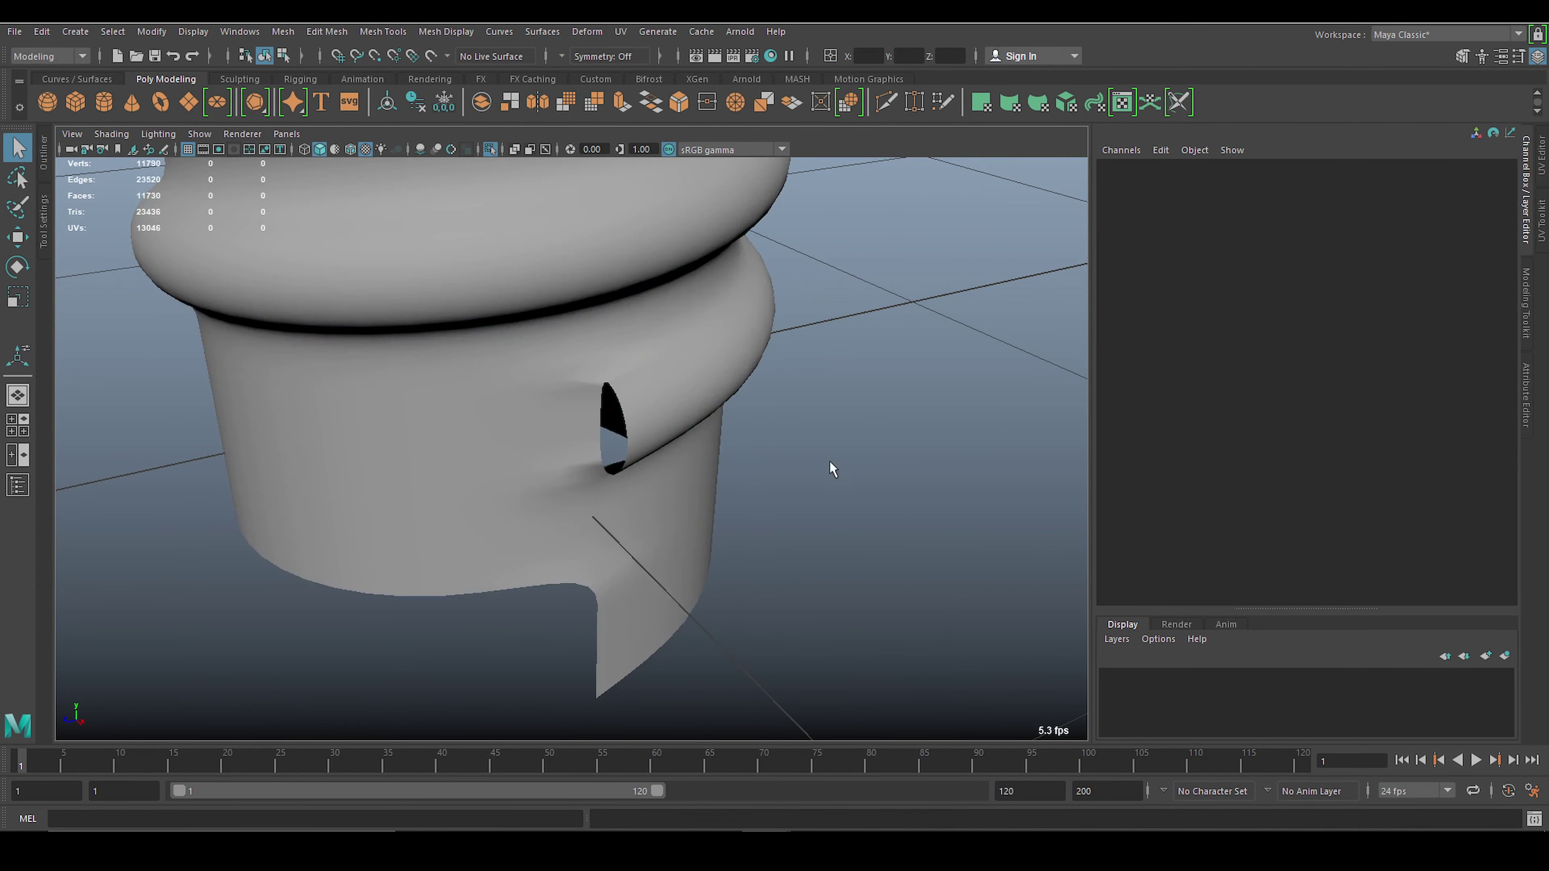
scroll(829, 462, "up", 5)
key("1")
scroll(565, 393, "down", 5)
left_click_drag(563, 342, 640, 366, "alt")
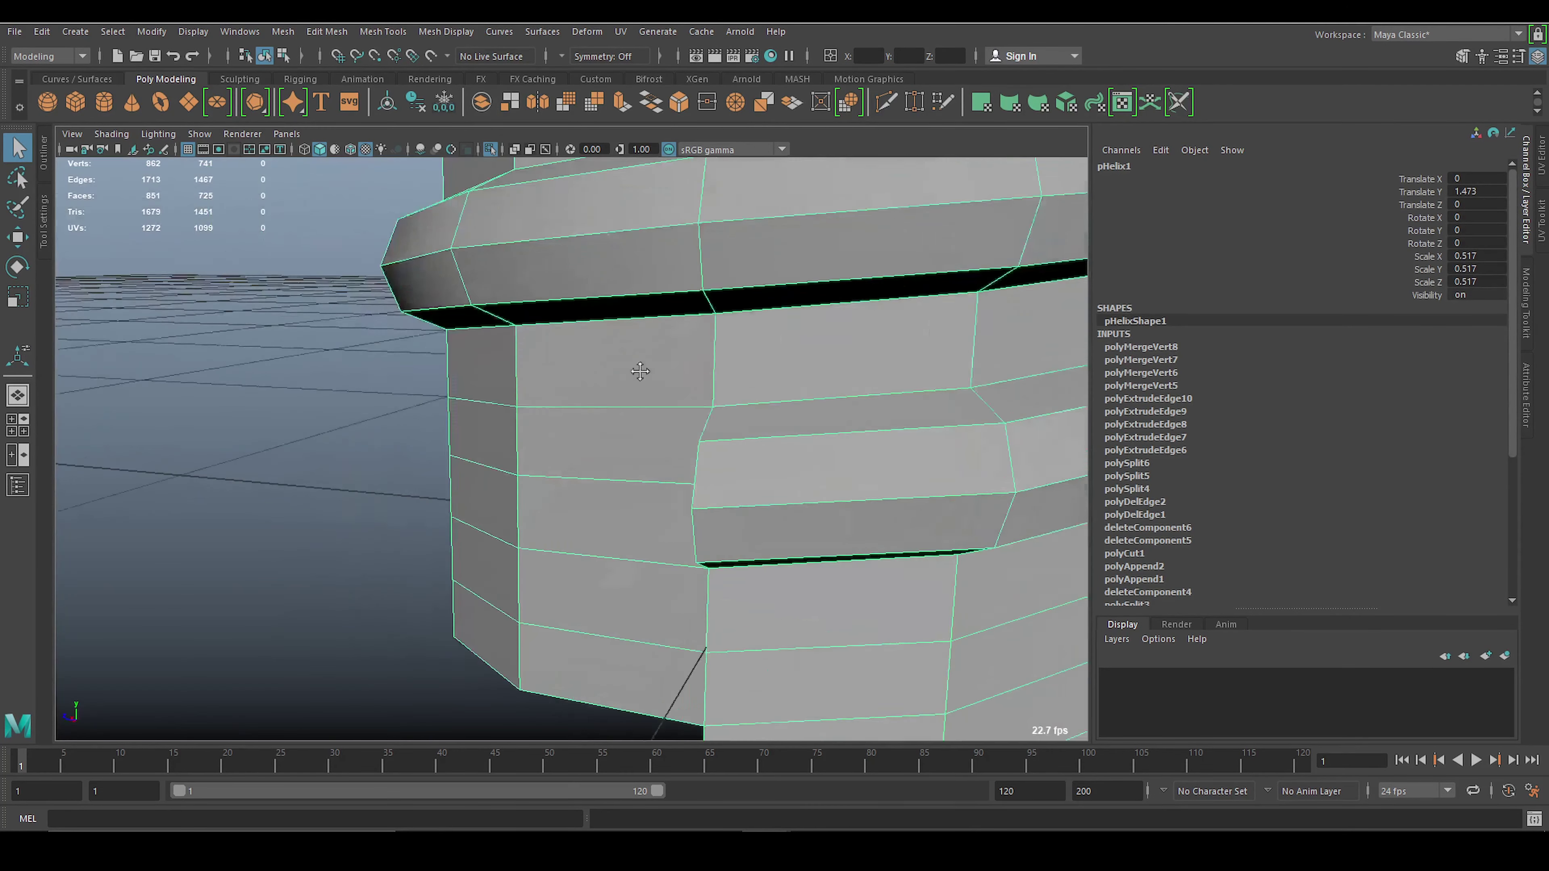
right_click_drag(484, 320, 471, 378, "shift")
left_click(509, 398)
mouse_move(508, 398)
left_mouse_down("alt")
mouse_move(519, 429)
mouse_move(502, 475)
mouse_move(474, 390)
left_mouse_up("alt")
Finish the cut, delete the faces, and fill the gap with Append to Polygon.
left_click(495, 389)
key("q")
key("Delete")
right_click_drag(682, 360, 787, 357, "shift")
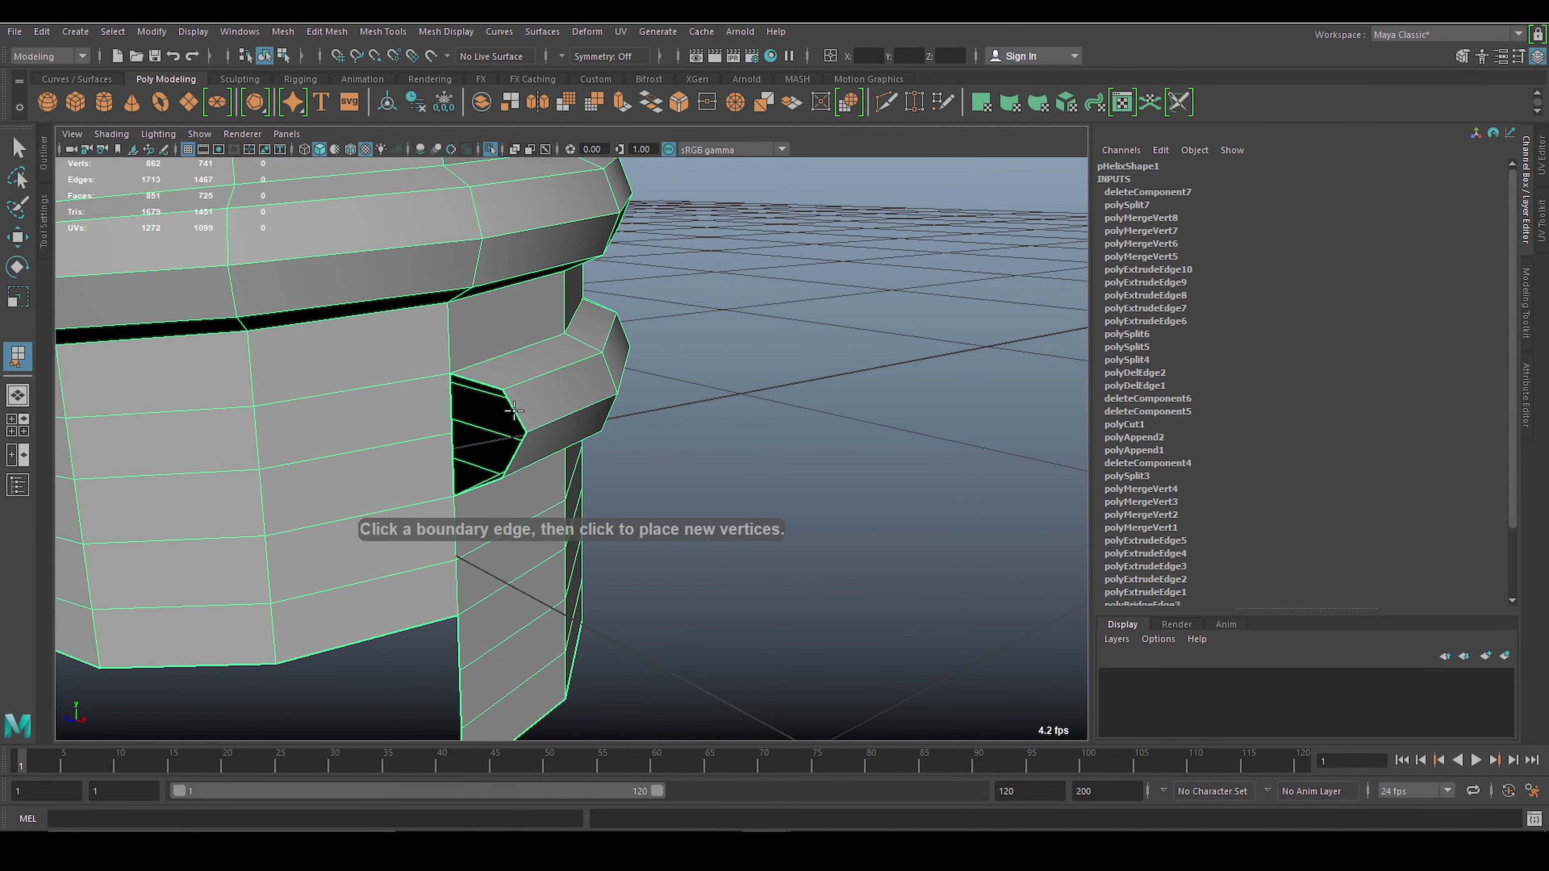
left_click(451, 411)
key("Return")
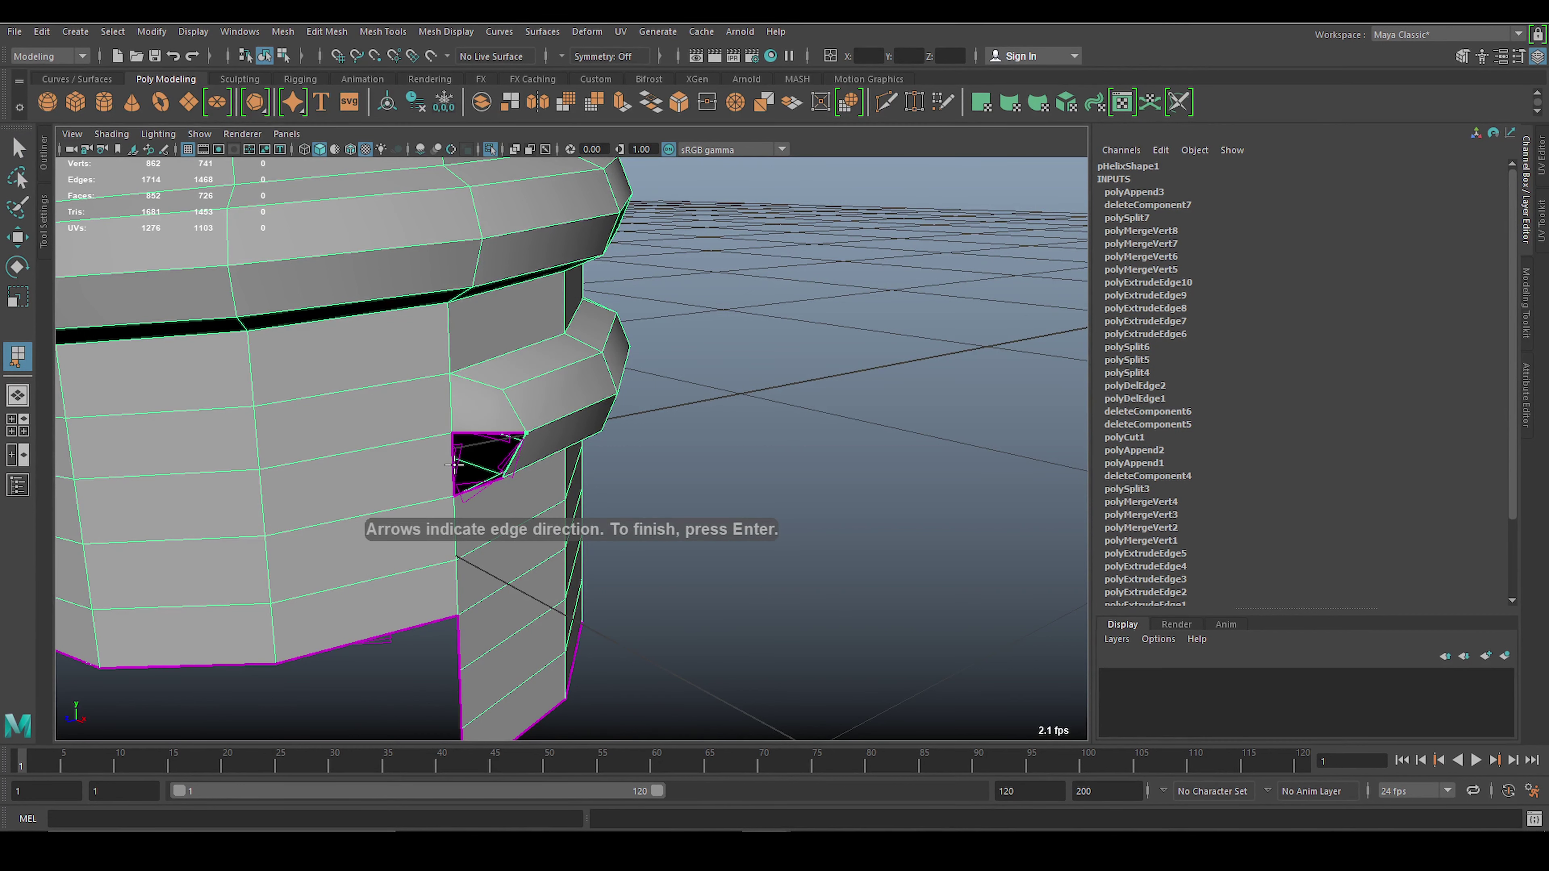
In wireframe, marquee-select and delete the uneven faces along the shank's bottom.
scroll(549, 428, "down", 10)
scroll(512, 439, "down", 5)
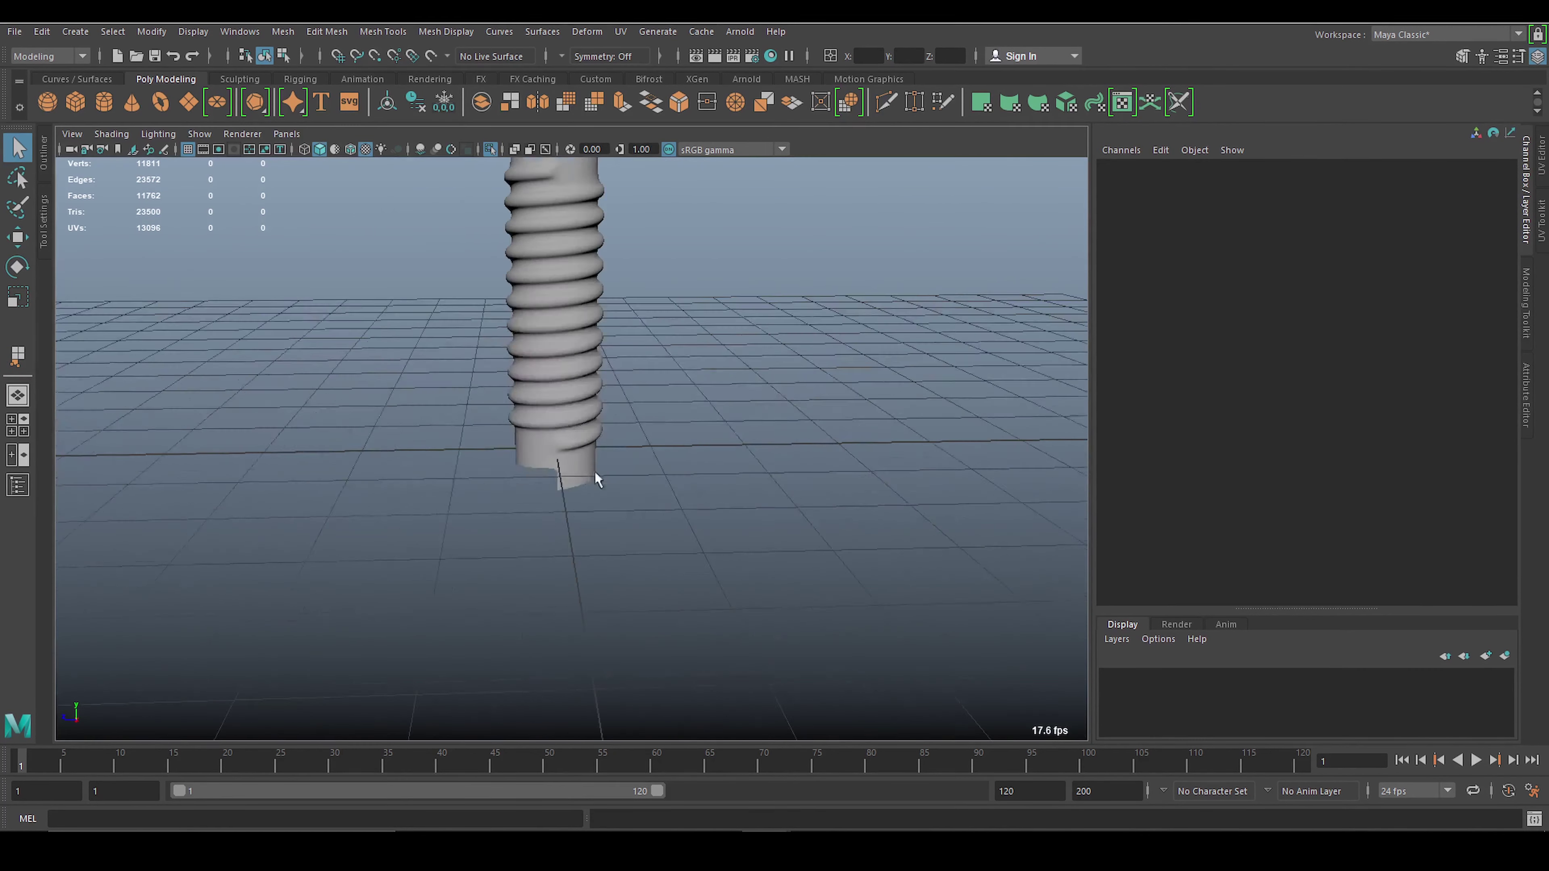
key("1")
scroll(641, 483, "up", 5)
right_click_drag(692, 476, 629, 482, "shift")
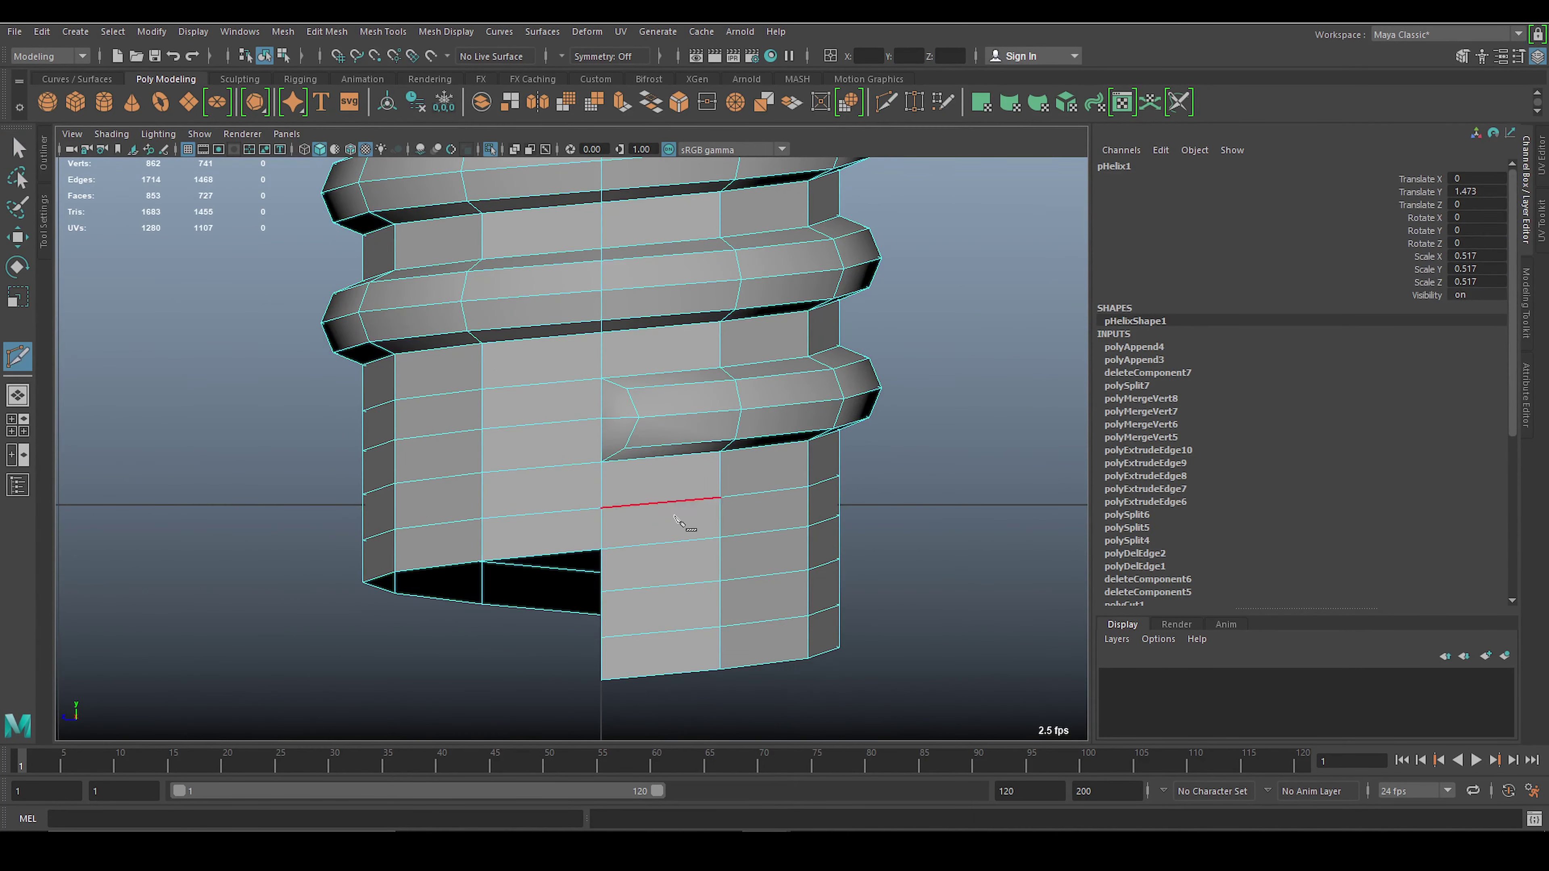
key("4")
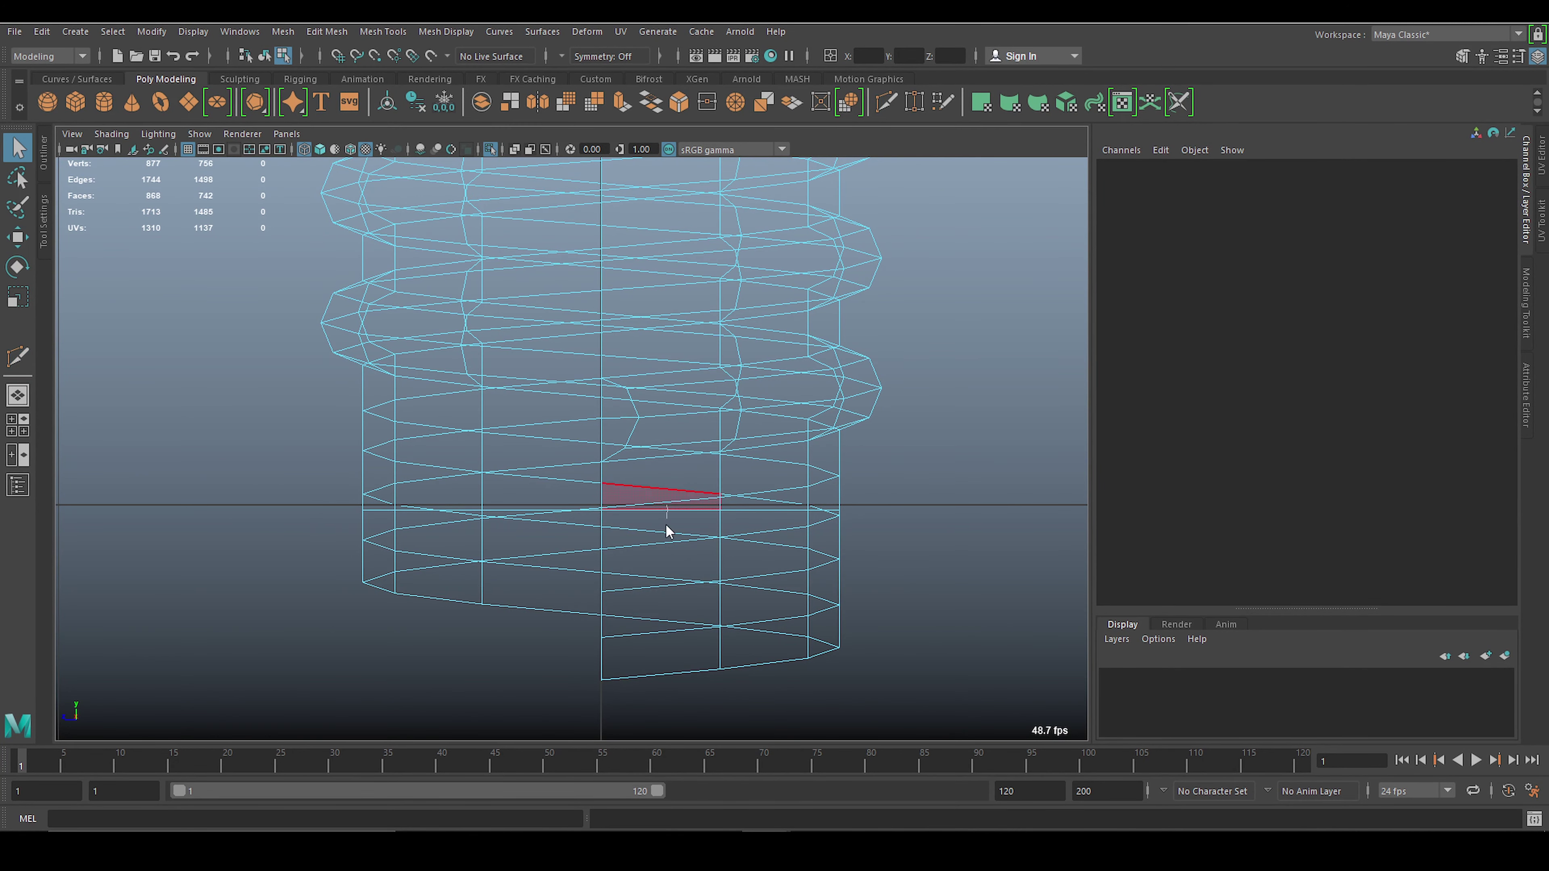
left_click_drag(958, 730, 144, 519)
key("Delete")
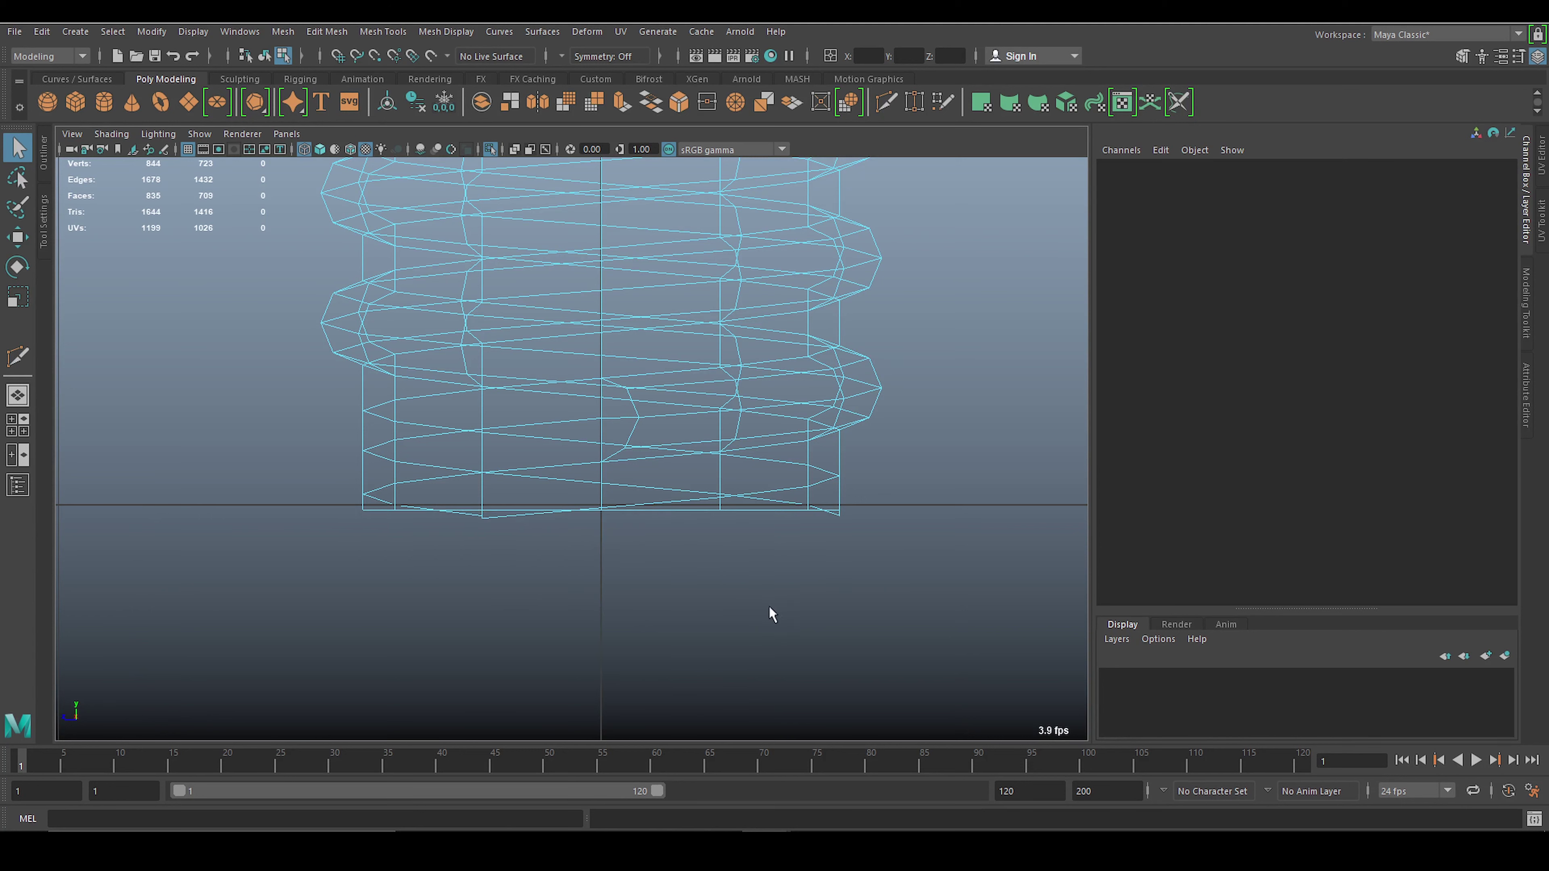
scroll(769, 606, "up", 3)
left_click_drag(1037, 548, 671, 638)
left_click_drag(518, 625, 183, 495)
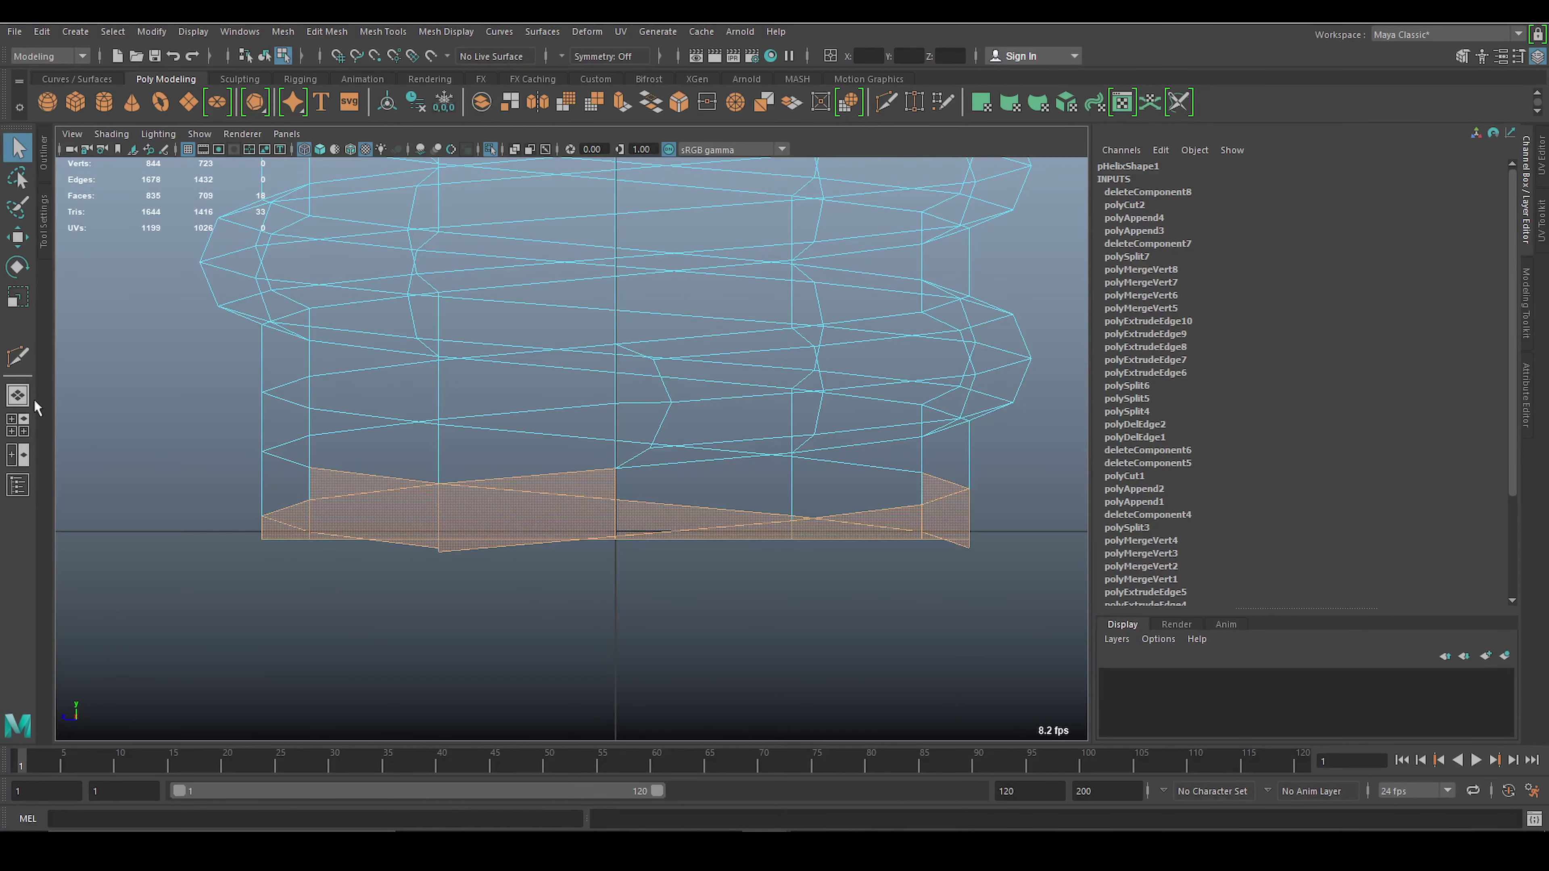
left_click_drag(705, 498, 600, 494)
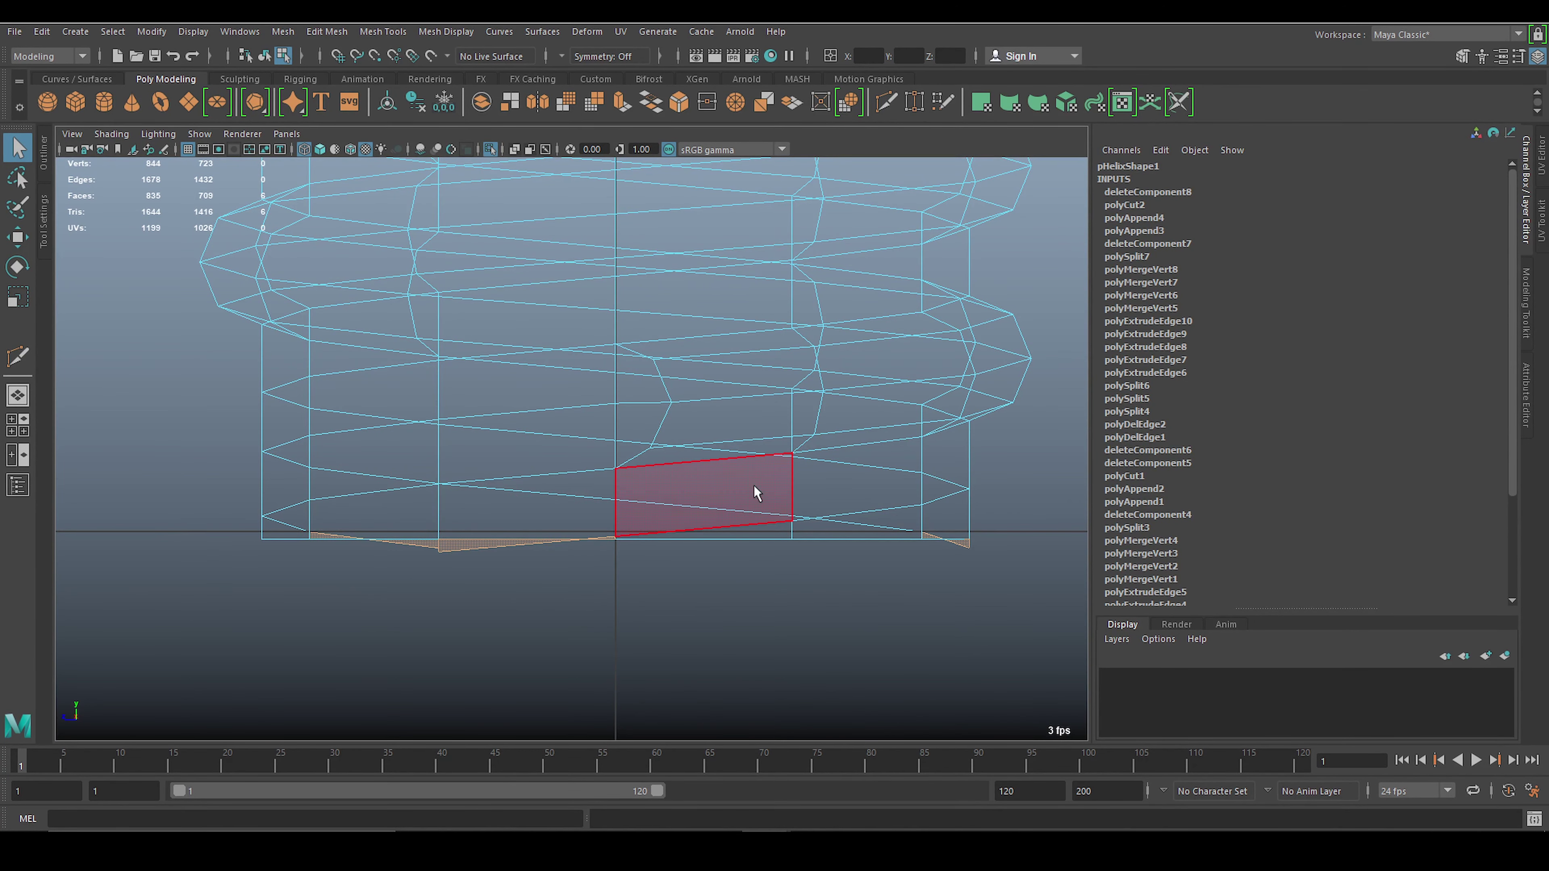
key("Delete")
Back in shaded object mode, extrude the shank's bottom border edges inward (scale 0.833).
scroll(607, 552, "down", 5)
key("5")
right_click(714, 389)
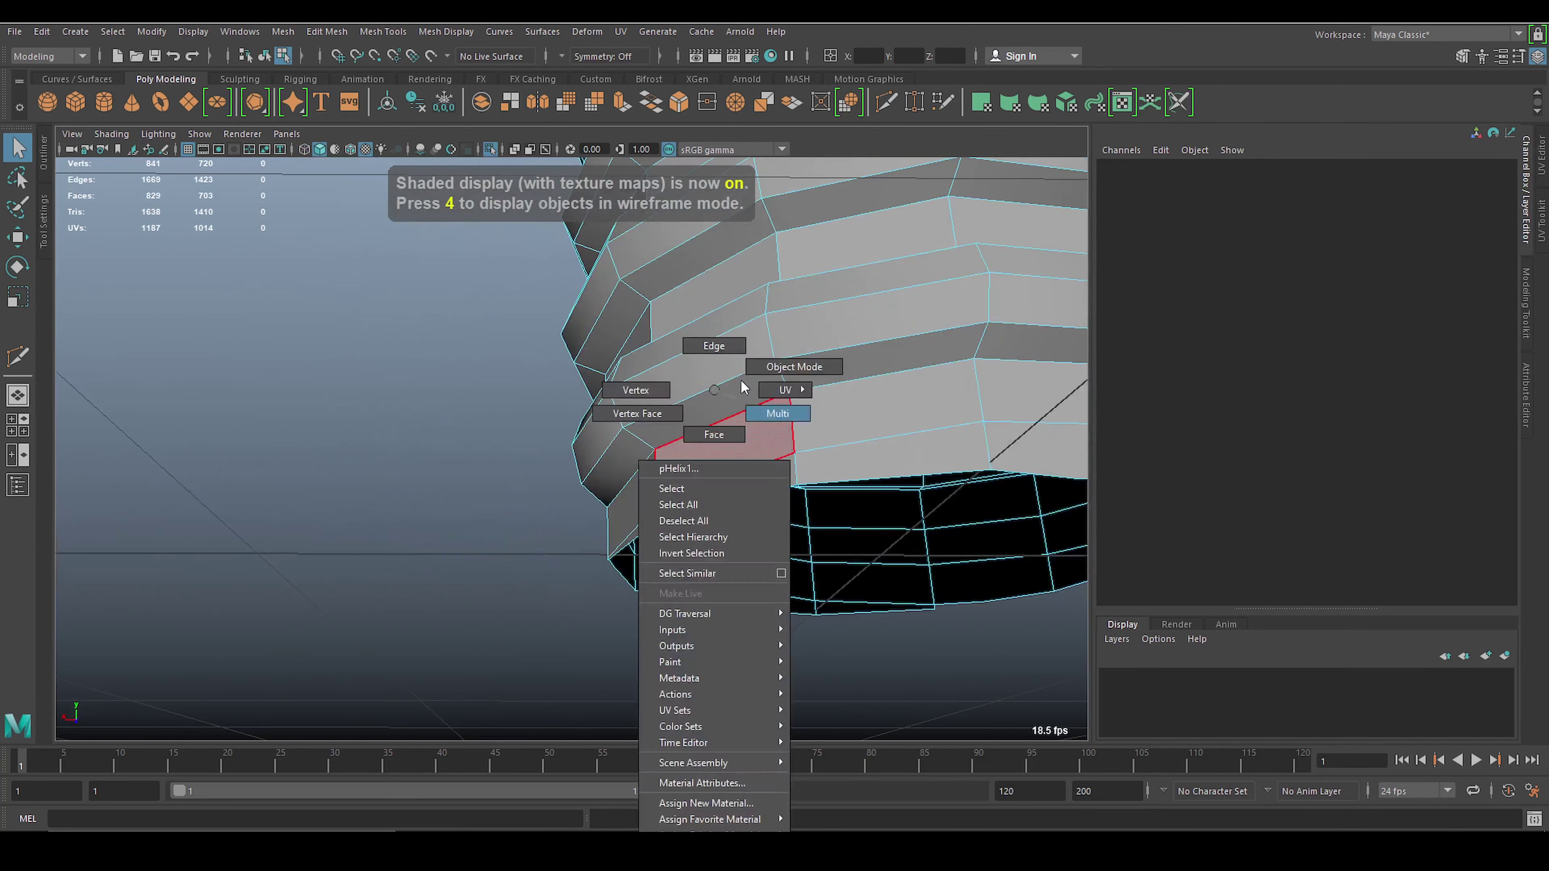
left_click(769, 366)
key("f")
scroll(412, 377, "up", 5)
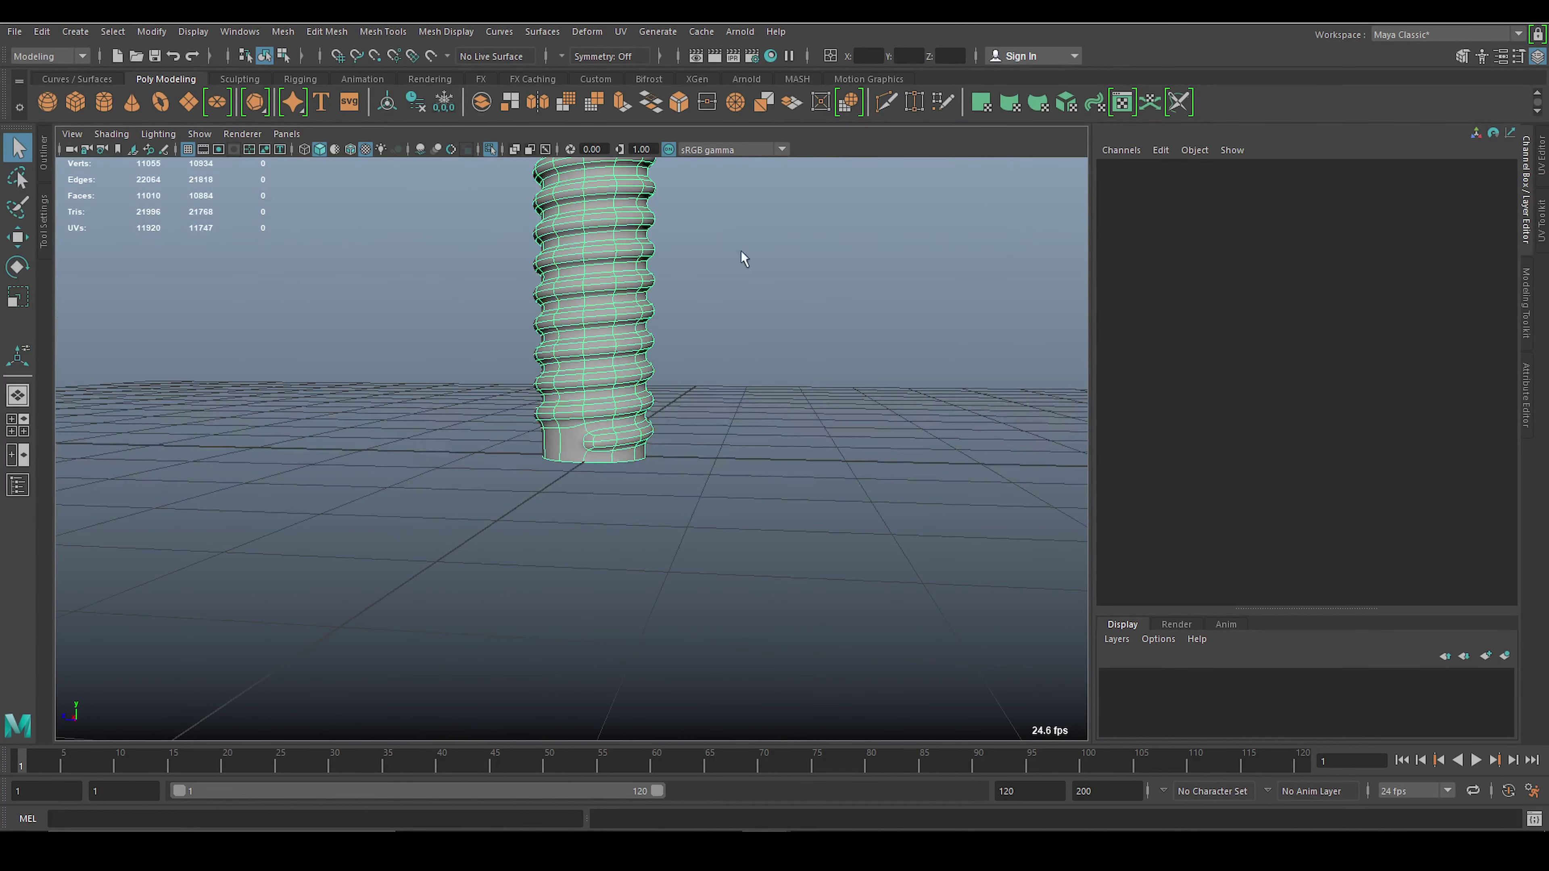
scroll(655, 382, "up", 5)
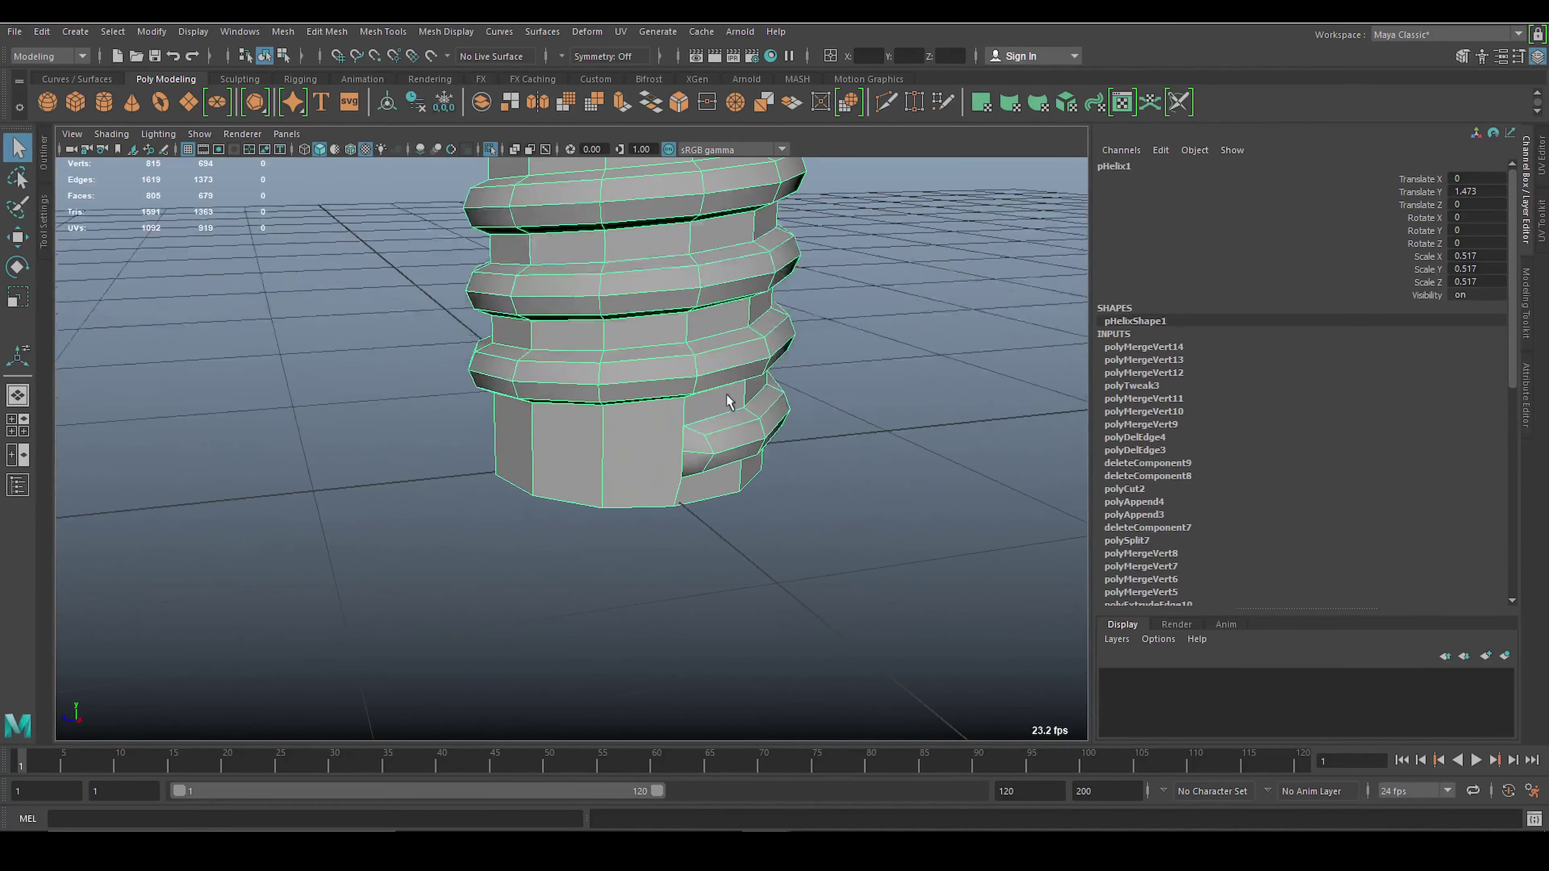
mouse_move(656, 382)
left_mouse_down("alt")
mouse_move(633, 322)
mouse_move(566, 244)
left_mouse_up("alt")
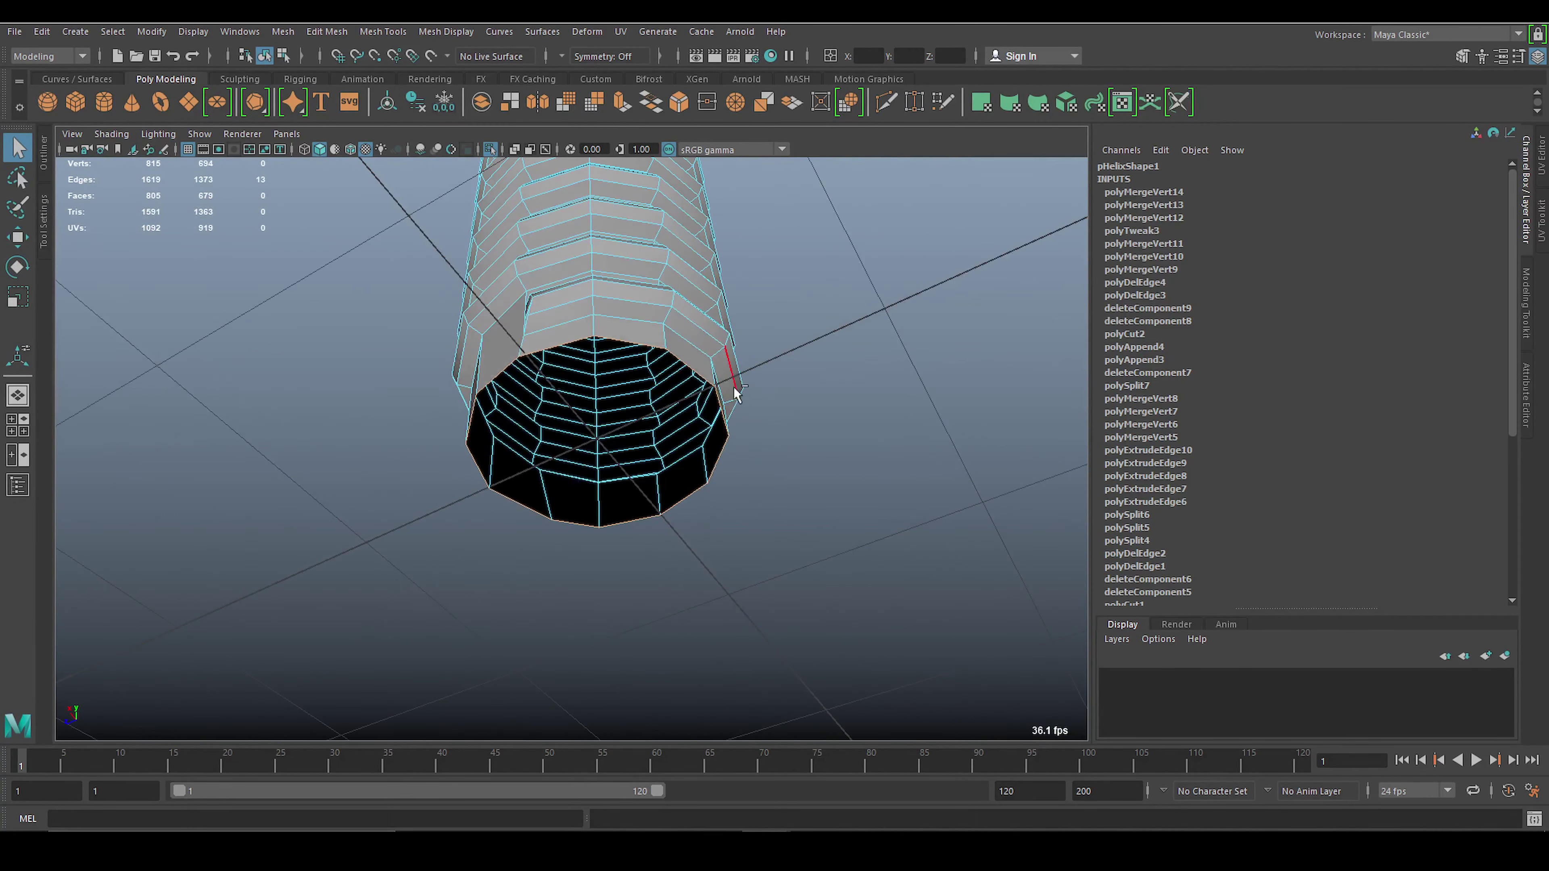
key("ctrl+e")
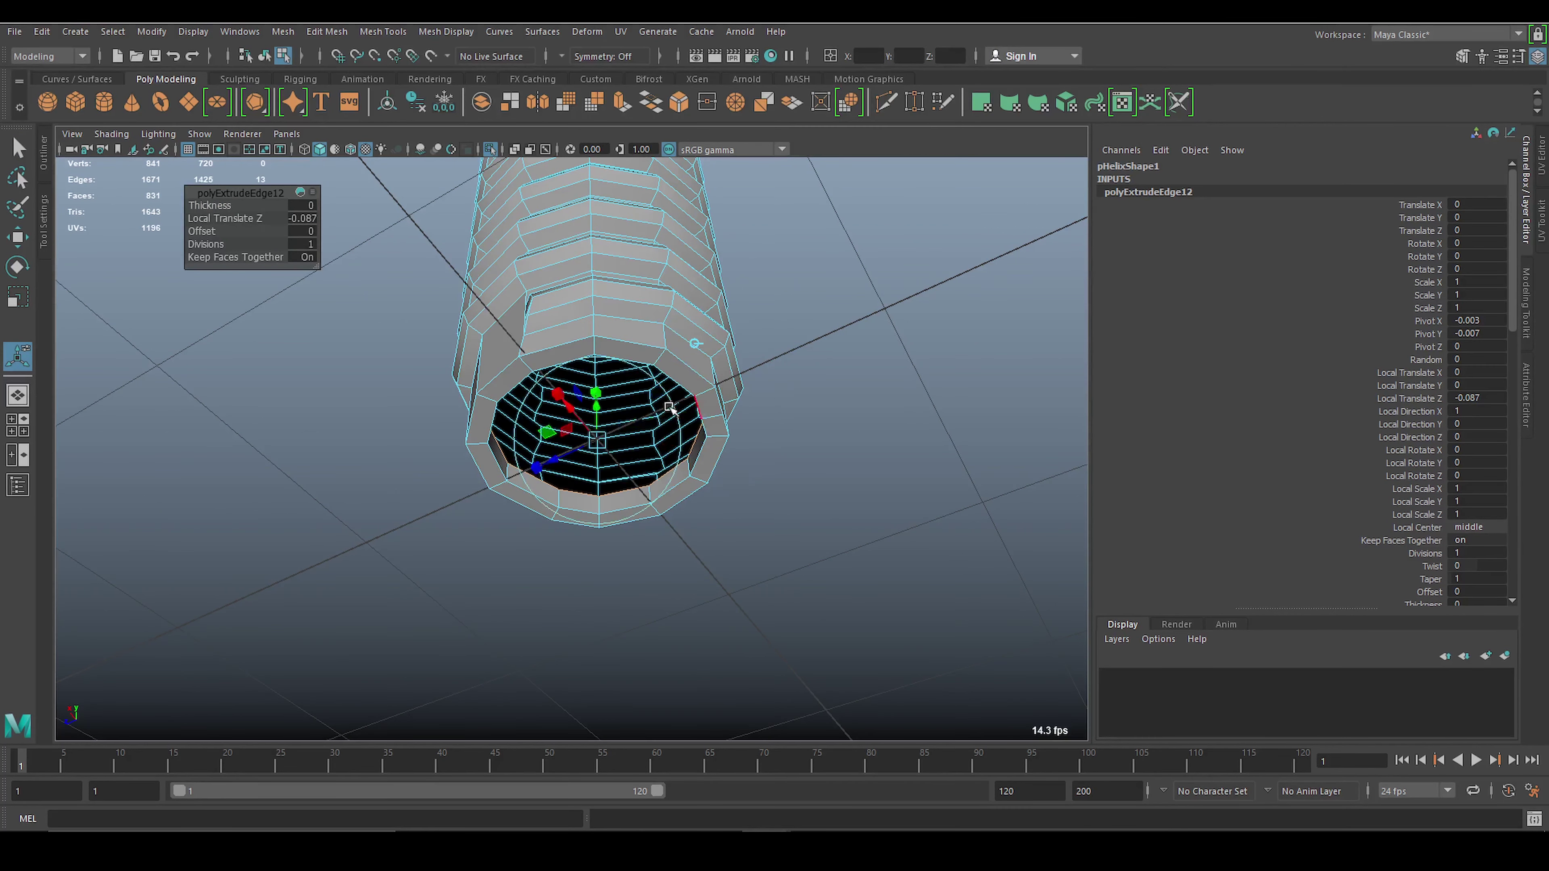
Cap the shank's open bottom with a new end face.
right_click_drag(732, 404, 695, 595, "shift")
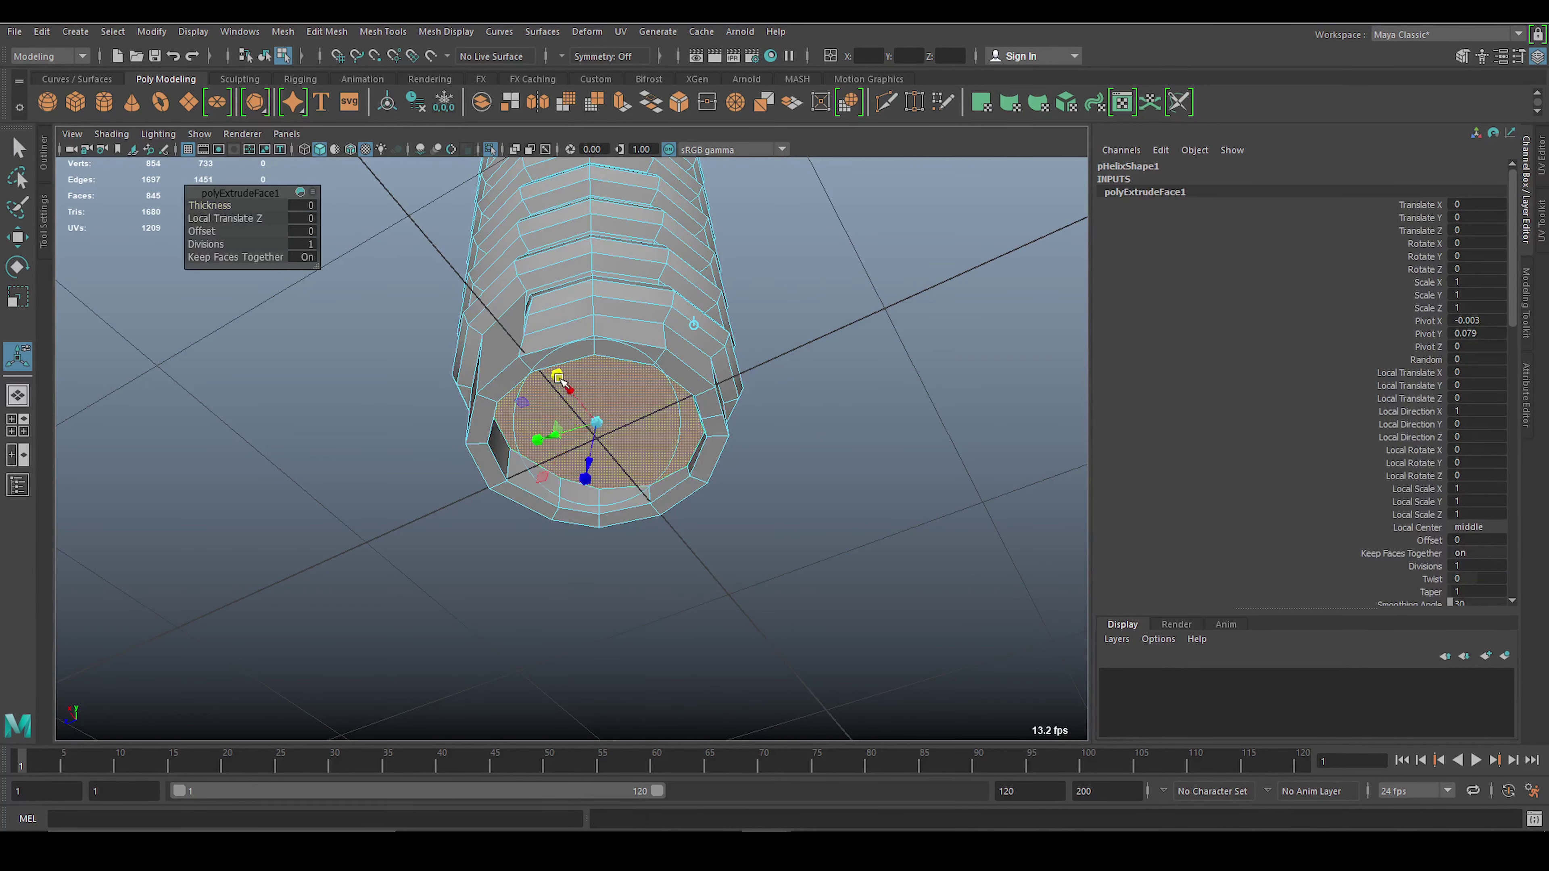
key("F8")
left_click(786, 359)
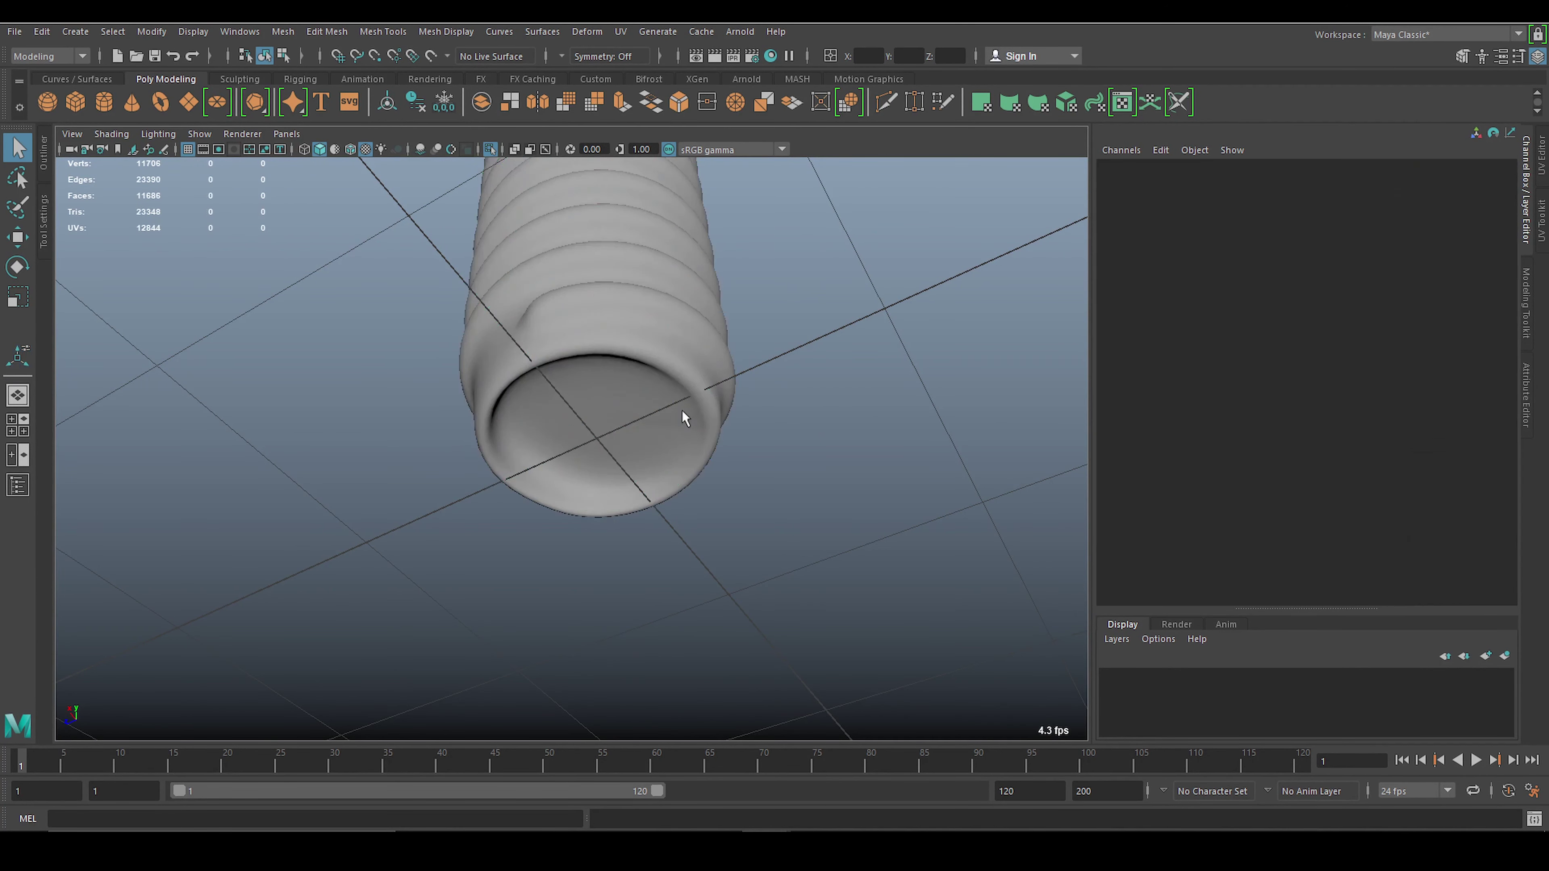
left_click_drag(681, 410, 586, 371, "alt")
left_click(586, 370)
key("f")
key("1")
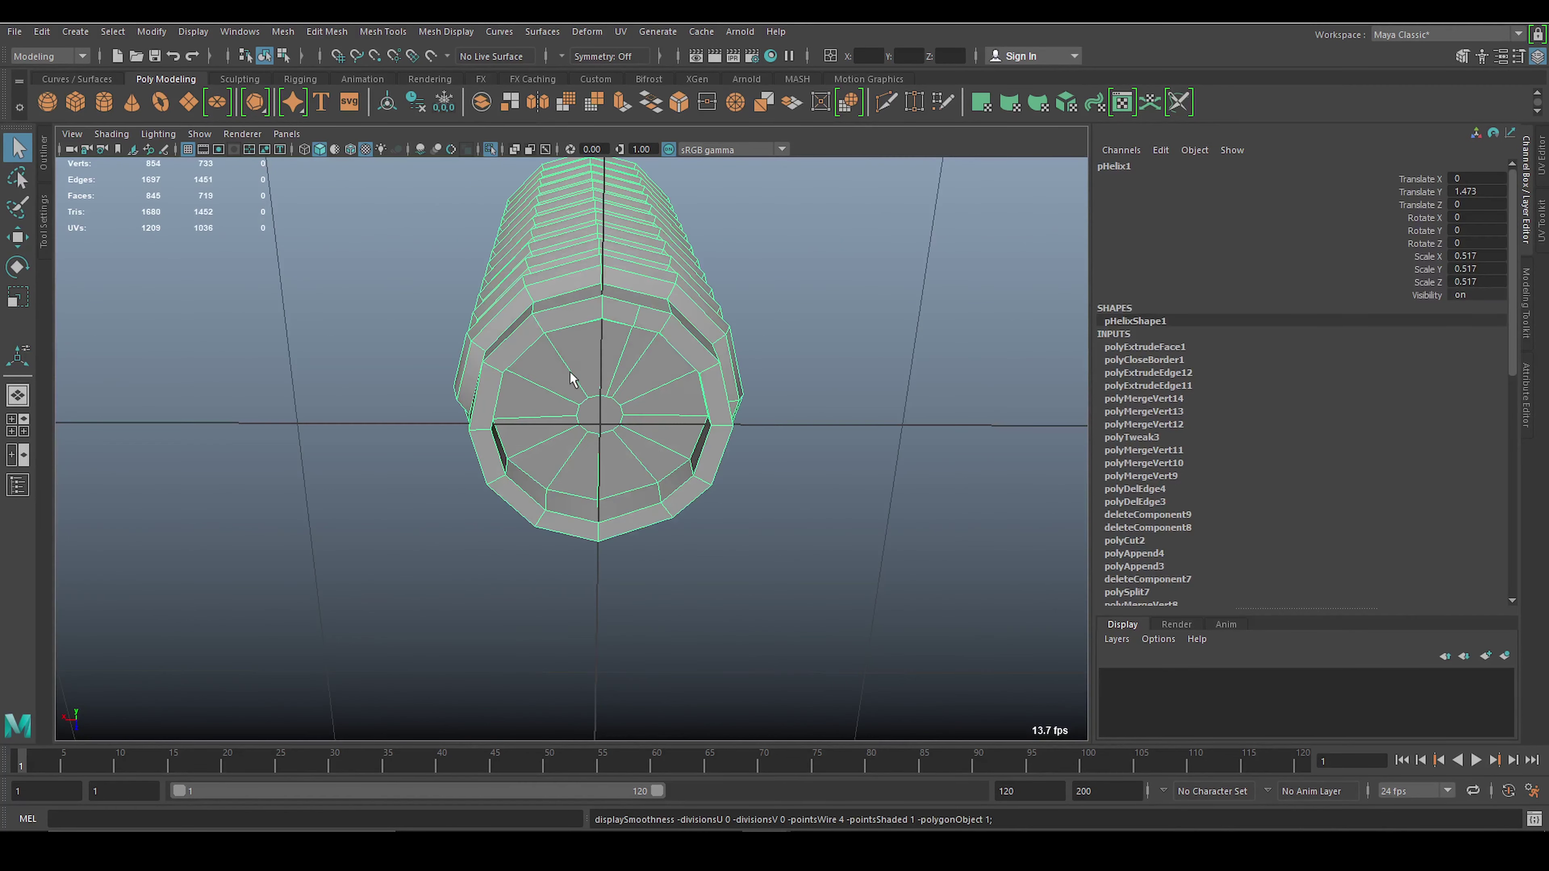
Recess the bottom end face, then view the whole bolt smoothed.
right_click_drag(506, 369, 503, 401)
left_click_drag(504, 401, 549, 373, "alt")
left_click(553, 363)
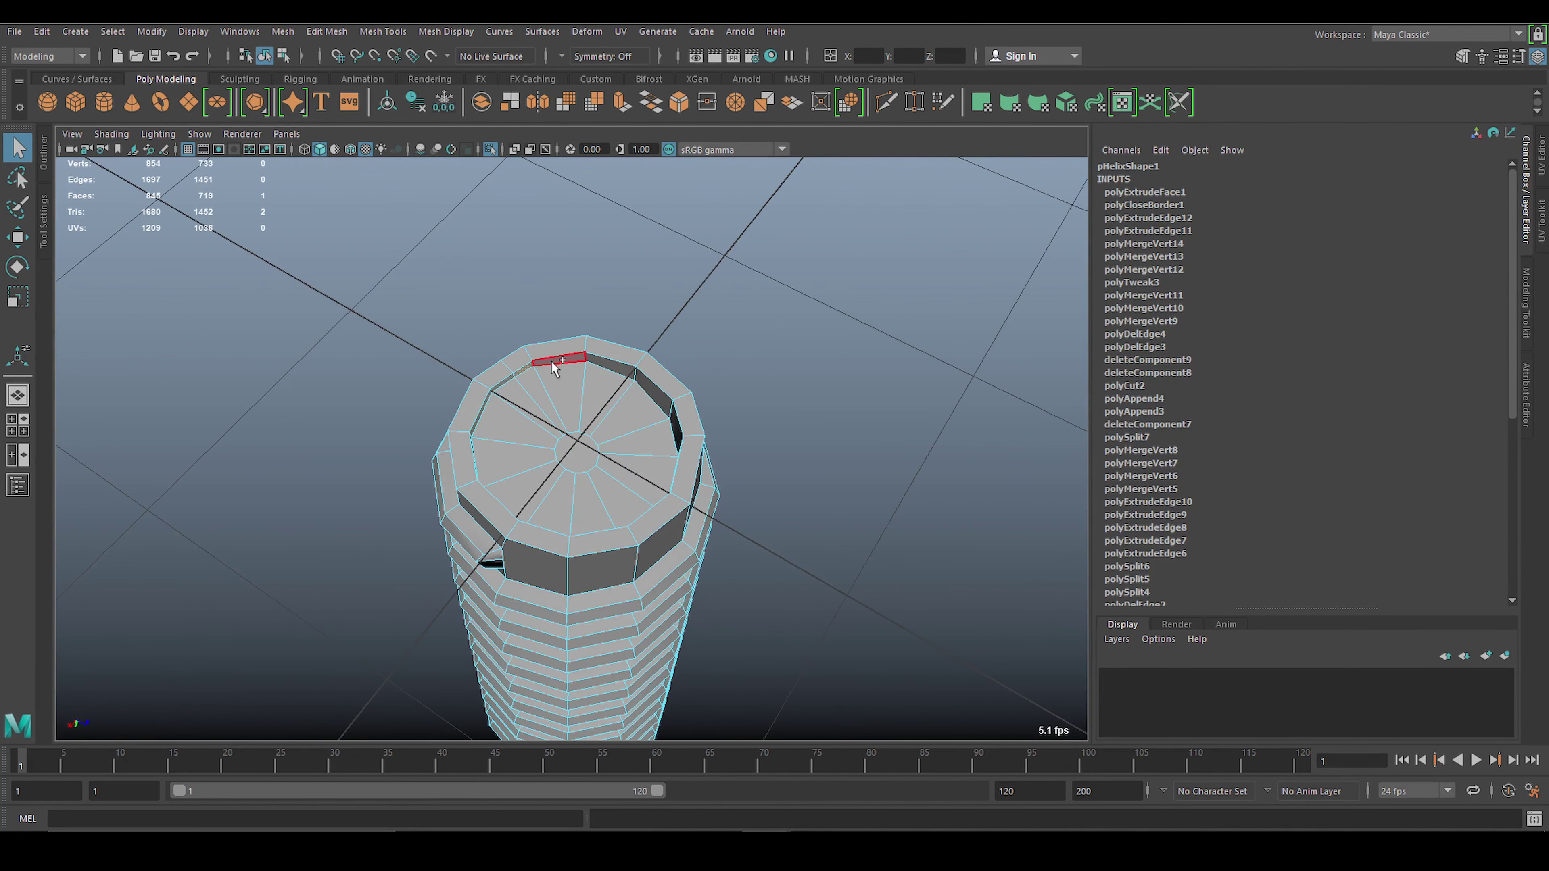
key("F8")
scroll(671, 440, "down", 5)
key("3")
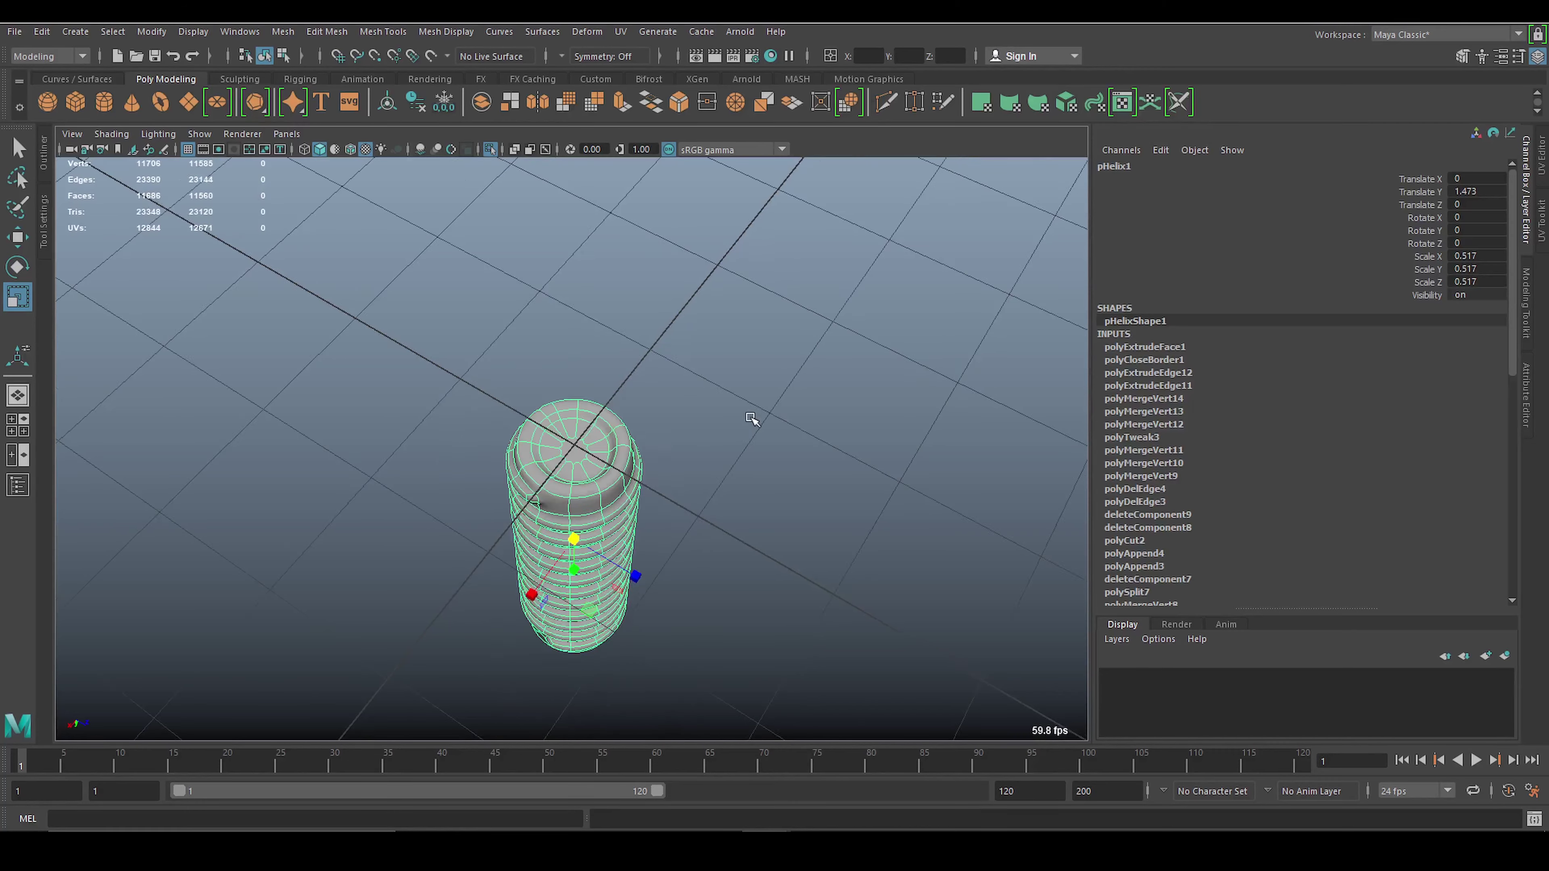
left_click(750, 419)
mouse_move(750, 419)
left_mouse_down("alt")
mouse_move(729, 477)
mouse_move(609, 473)
left_mouse_up("alt")
scroll(609, 473, "up", 3)
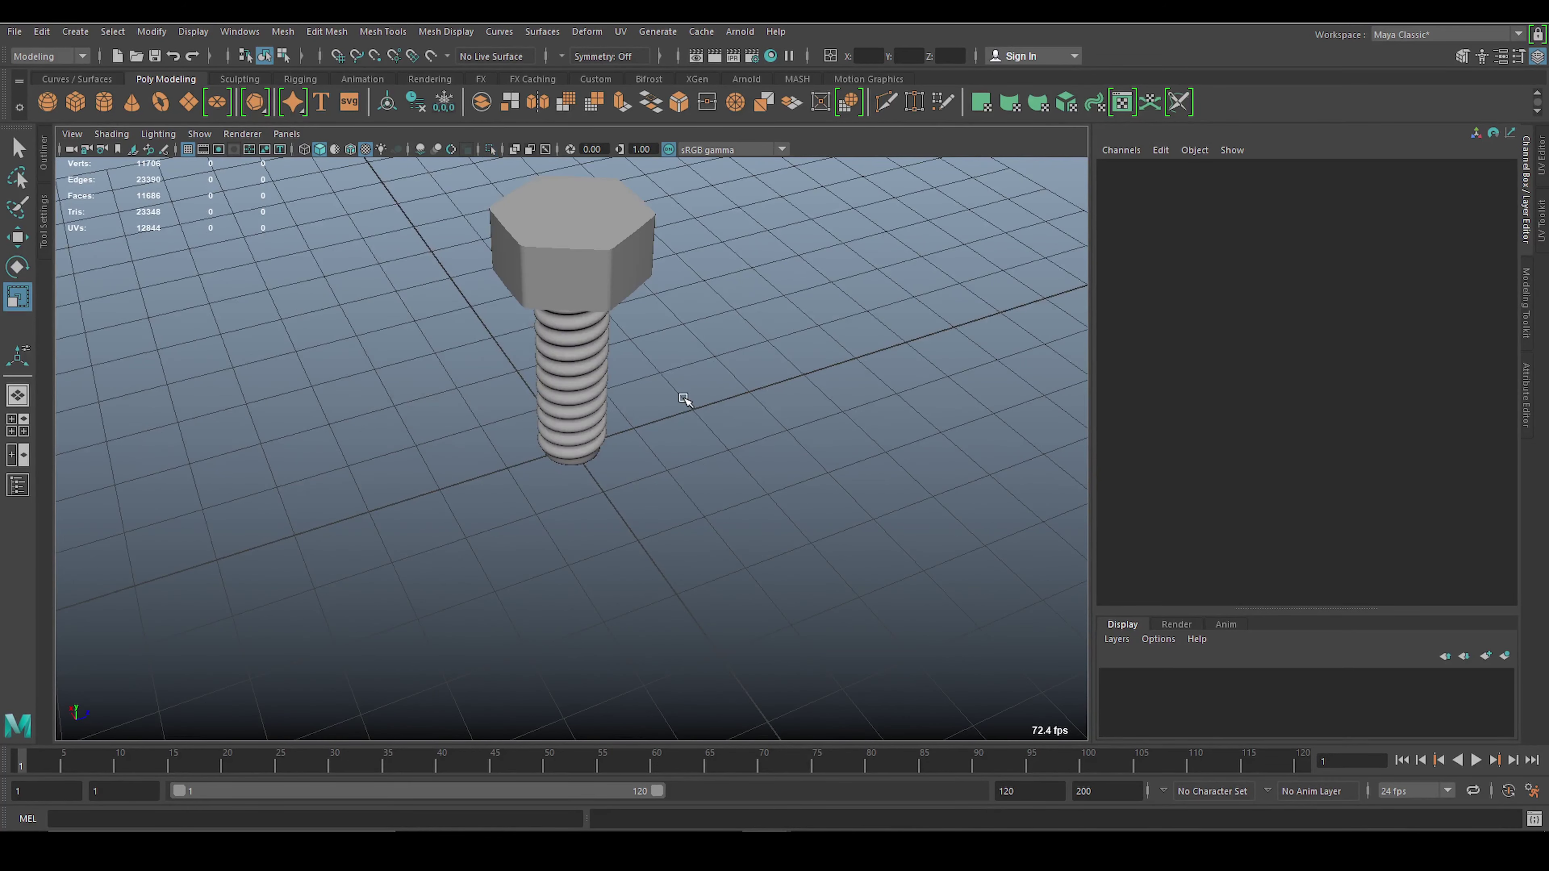
scroll(684, 400, "down", 3)
mouse_move(684, 400)
left_mouse_down("alt")
mouse_move(633, 284)
mouse_move(583, 303)
mouse_move(595, 347)
left_mouse_up("alt")
Combine the hex head and thread helix into one mesh.
scroll(583, 304, "up", 3)
left_click(583, 303)
scroll(583, 304, "up", 2)
right_click_drag(594, 346, 549, 346)
double_click(624, 332)
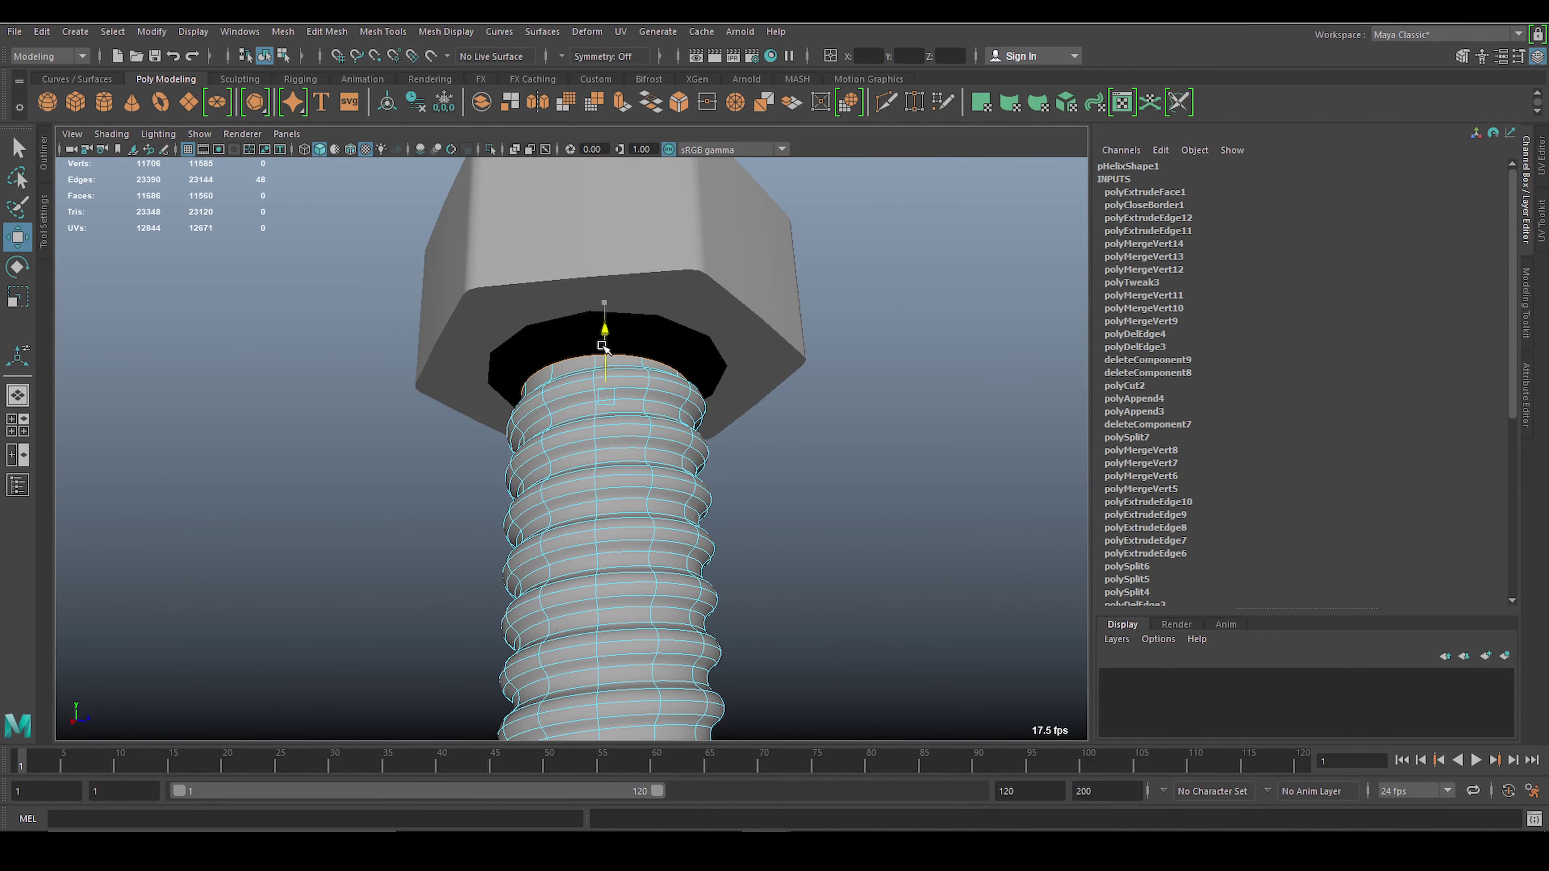
left_click(780, 335)
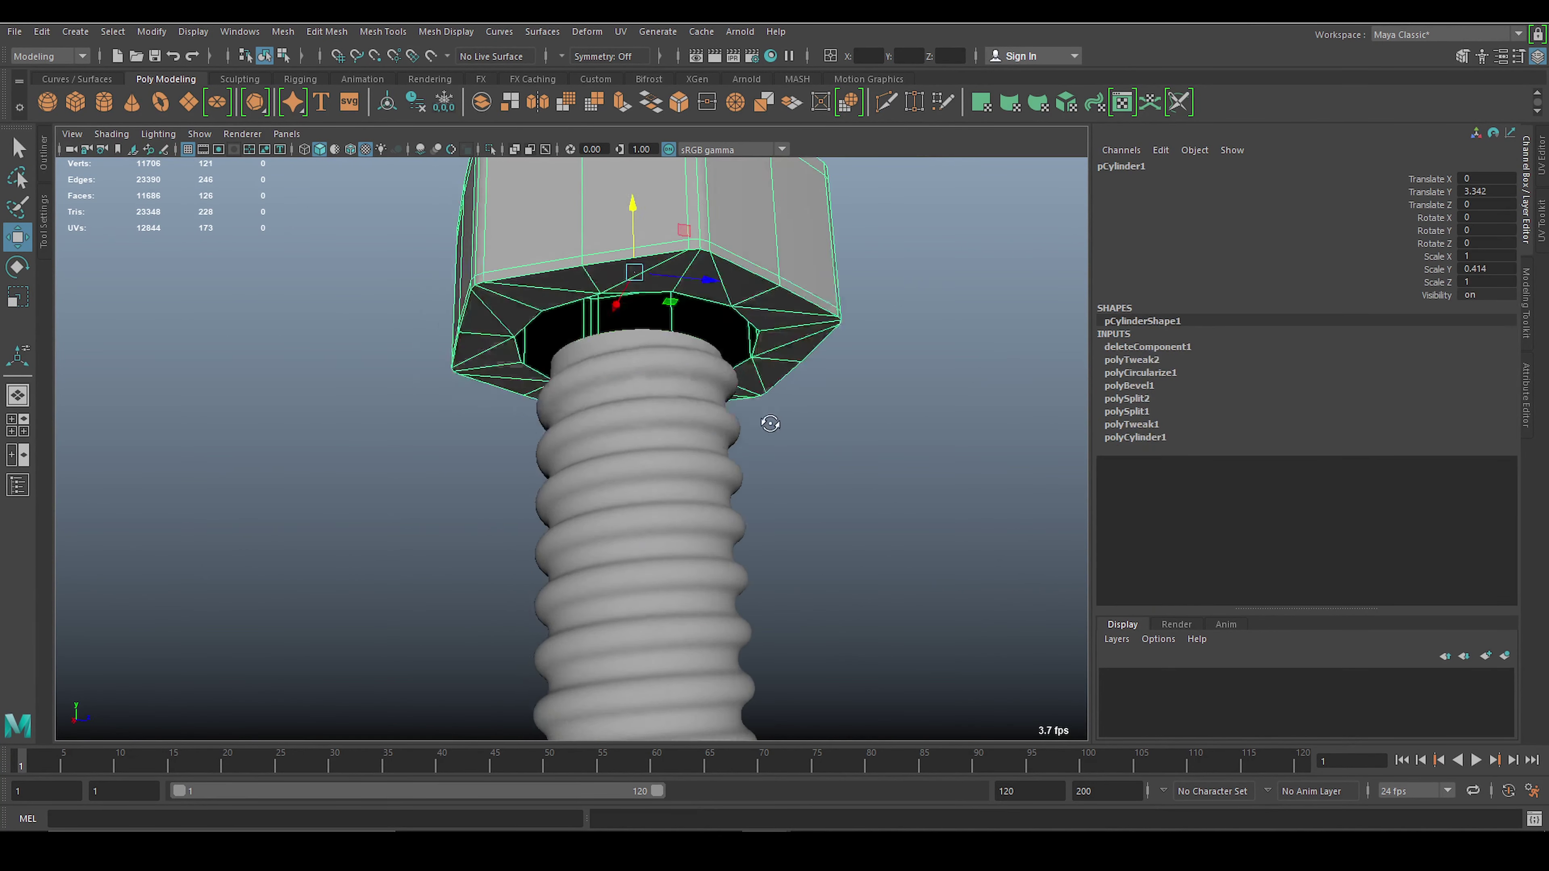
left_click_drag(770, 412, 828, 360, "alt")
left_click(722, 381)
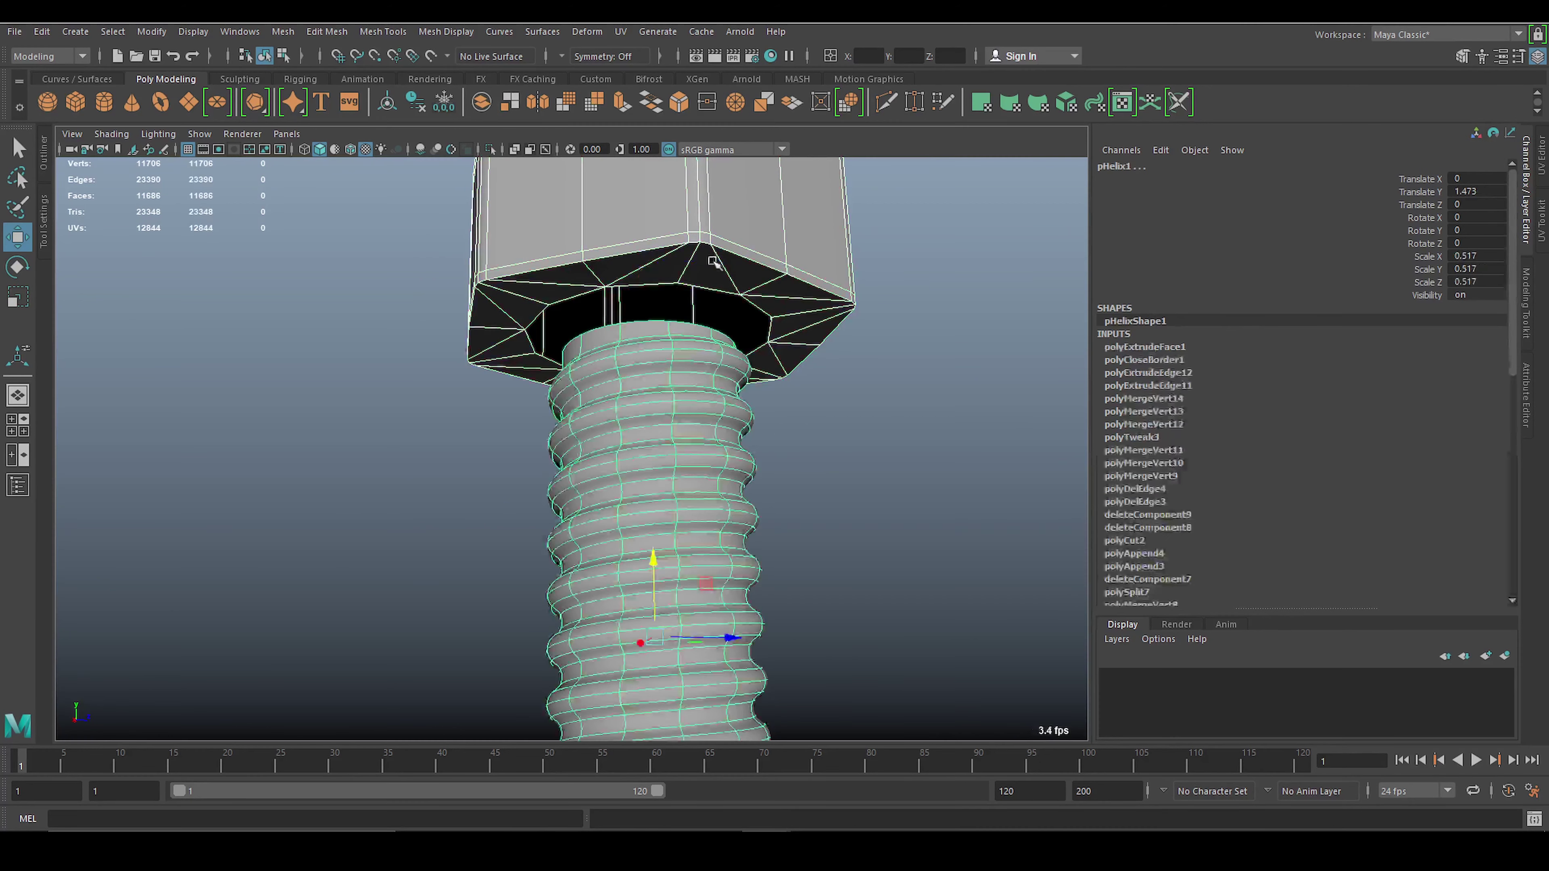
left_click(483, 104)
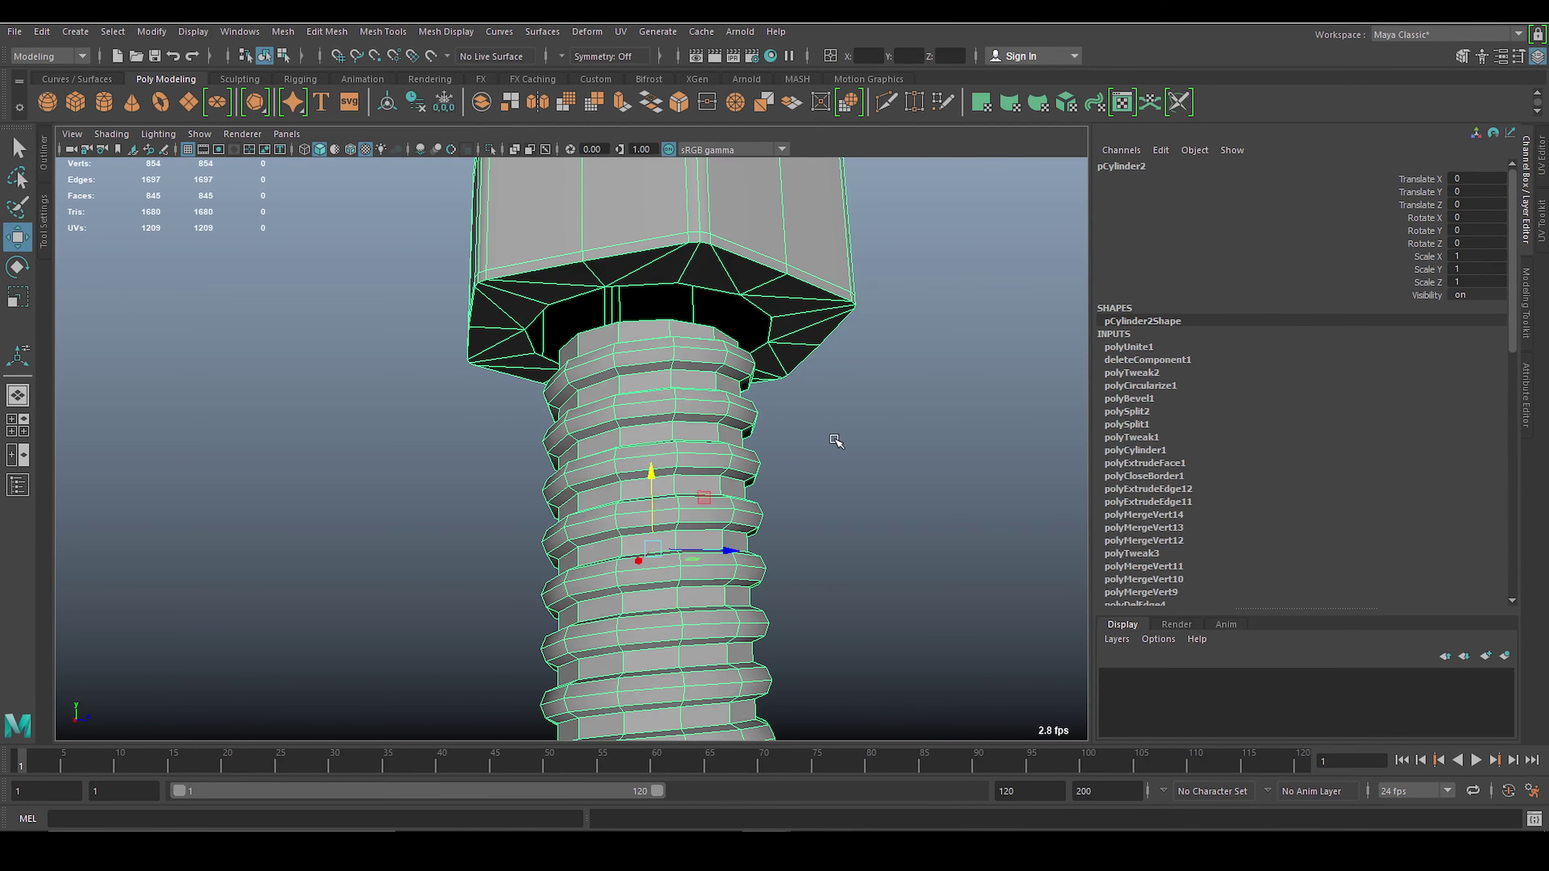
left_click(836, 441)
left_click(683, 327)
Bridge the head's underside edge loop to the thread's top rim.
key("F10")
double_click(646, 329)
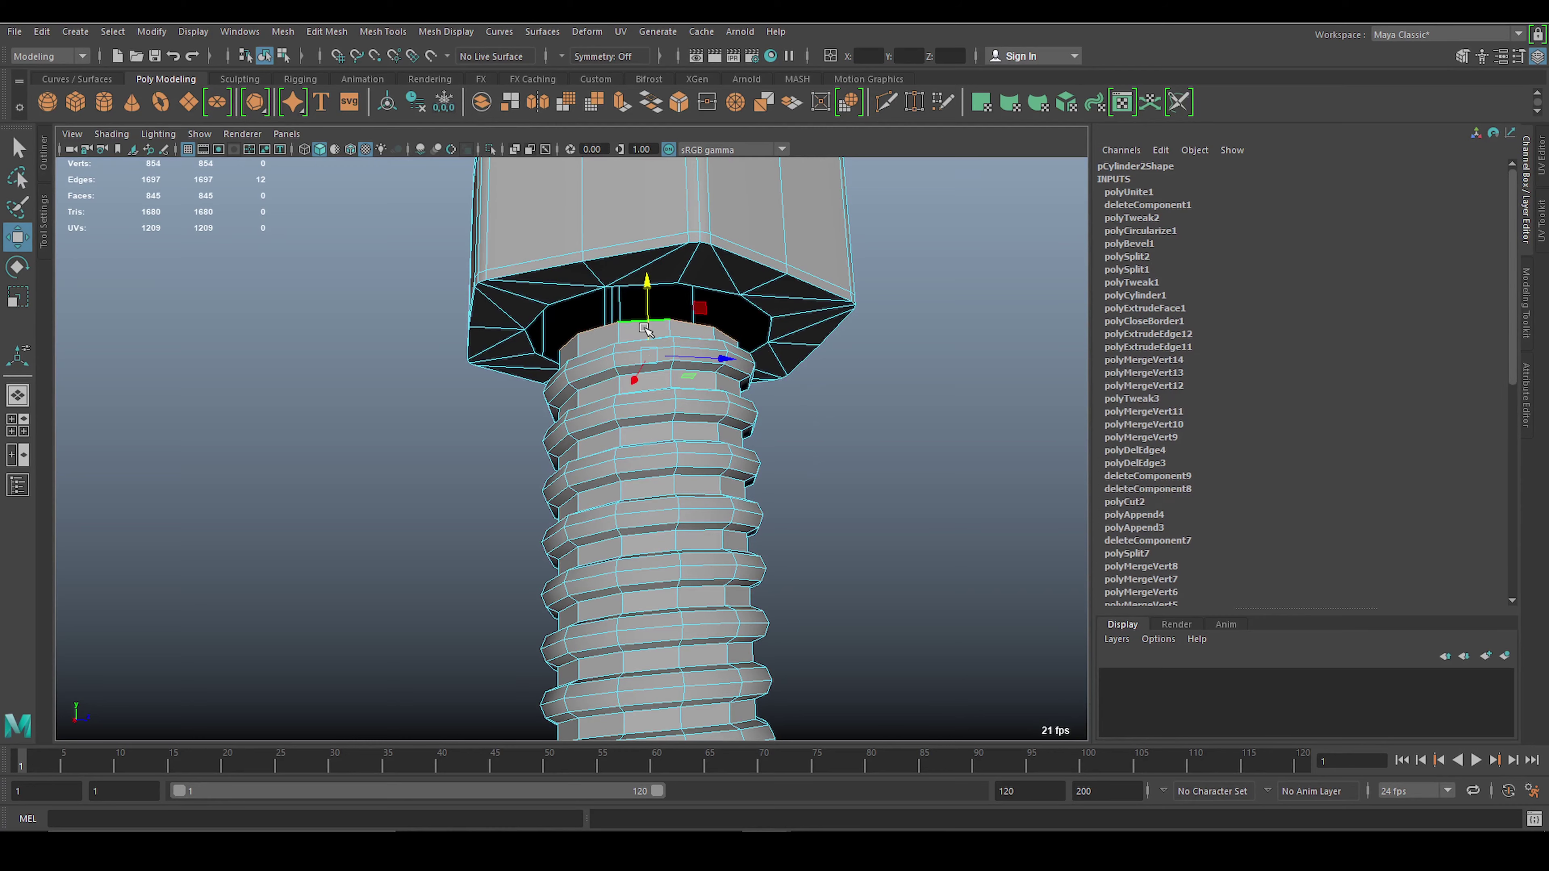
right_click_drag(792, 373, 788, 526, "shift")
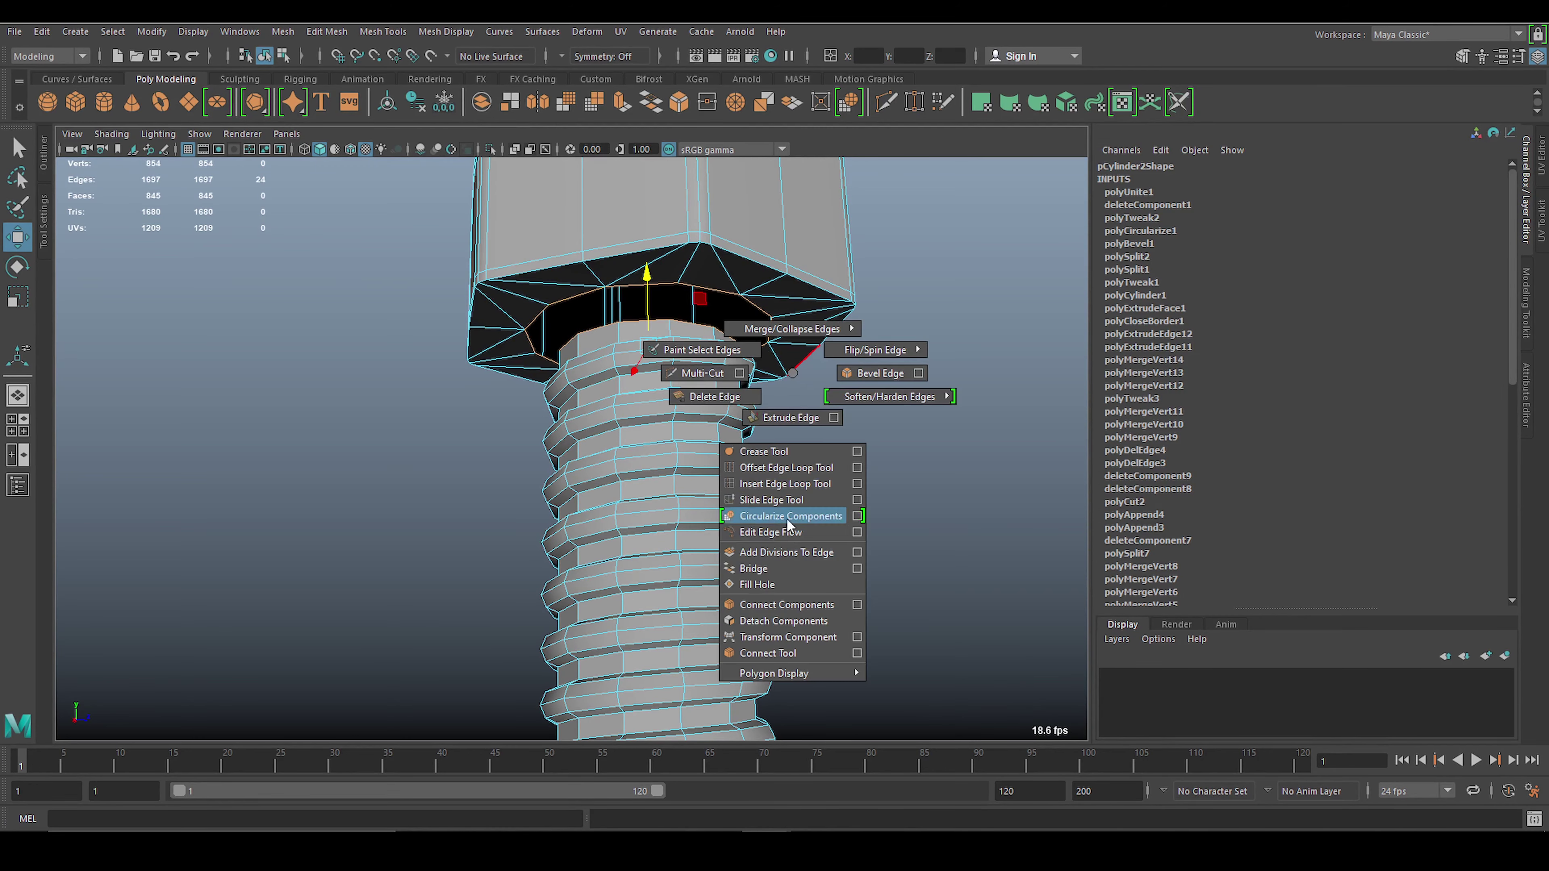
left_click(769, 570)
mouse_move(846, 464)
left_mouse_down("alt")
mouse_move(733, 415)
mouse_move(855, 398)
mouse_move(889, 467)
mouse_move(606, 331)
left_mouse_up("alt")
Toggle the smoothed preview and orbit to review the bridged bolt.
key("F8")
scroll(751, 422, "down", 5)
key("3")
left_click(751, 421)
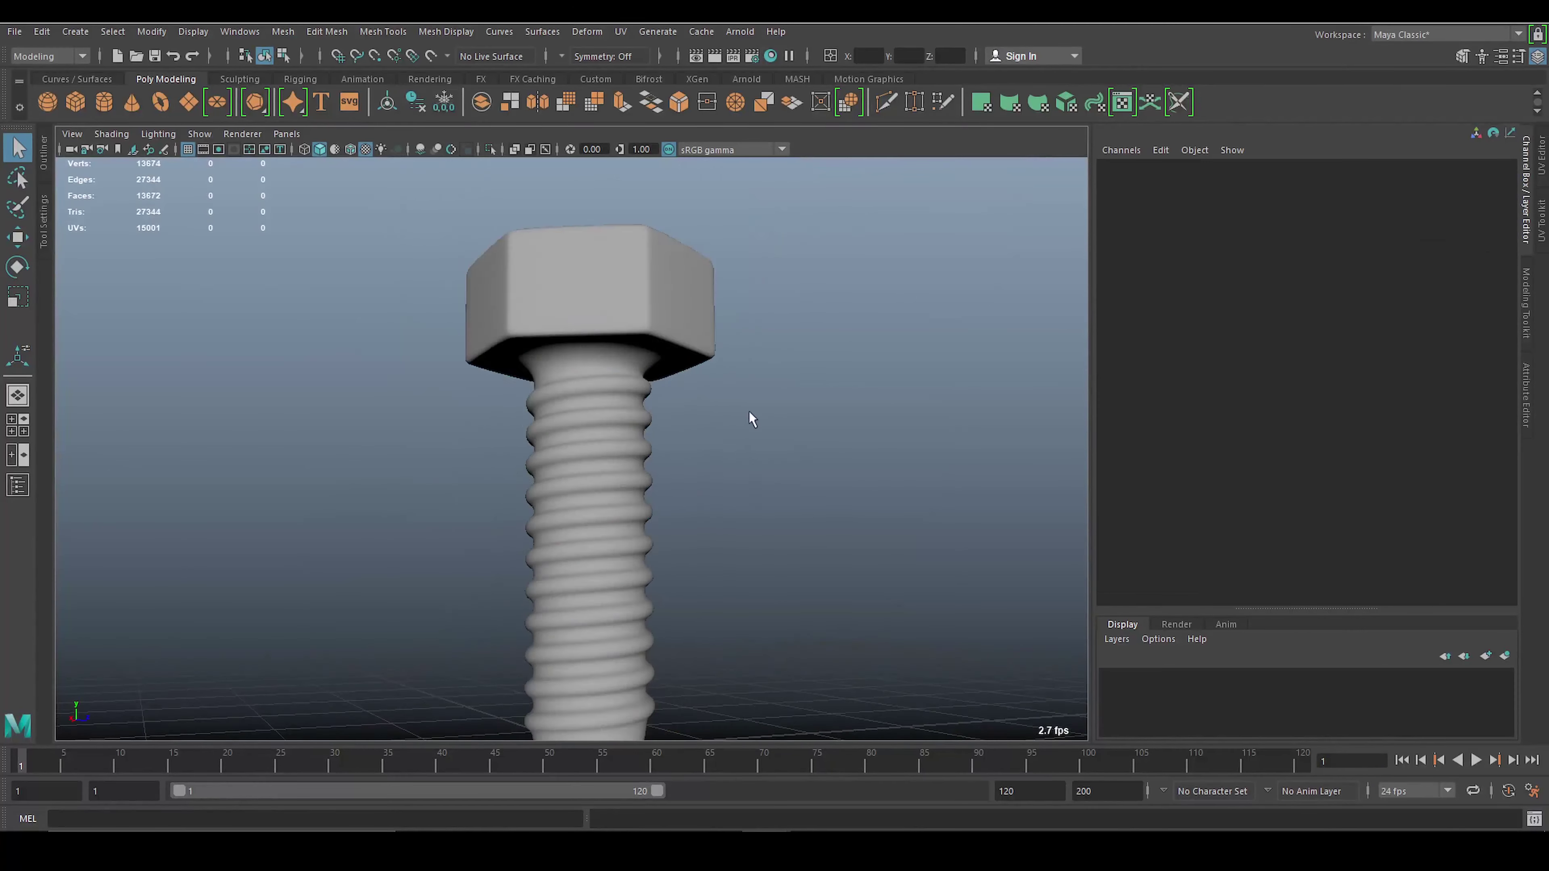
mouse_move(750, 421)
left_mouse_down("alt")
mouse_move(732, 427)
mouse_move(695, 365)
mouse_move(723, 353)
left_mouse_up("alt")
scroll(722, 353, "up", 5)
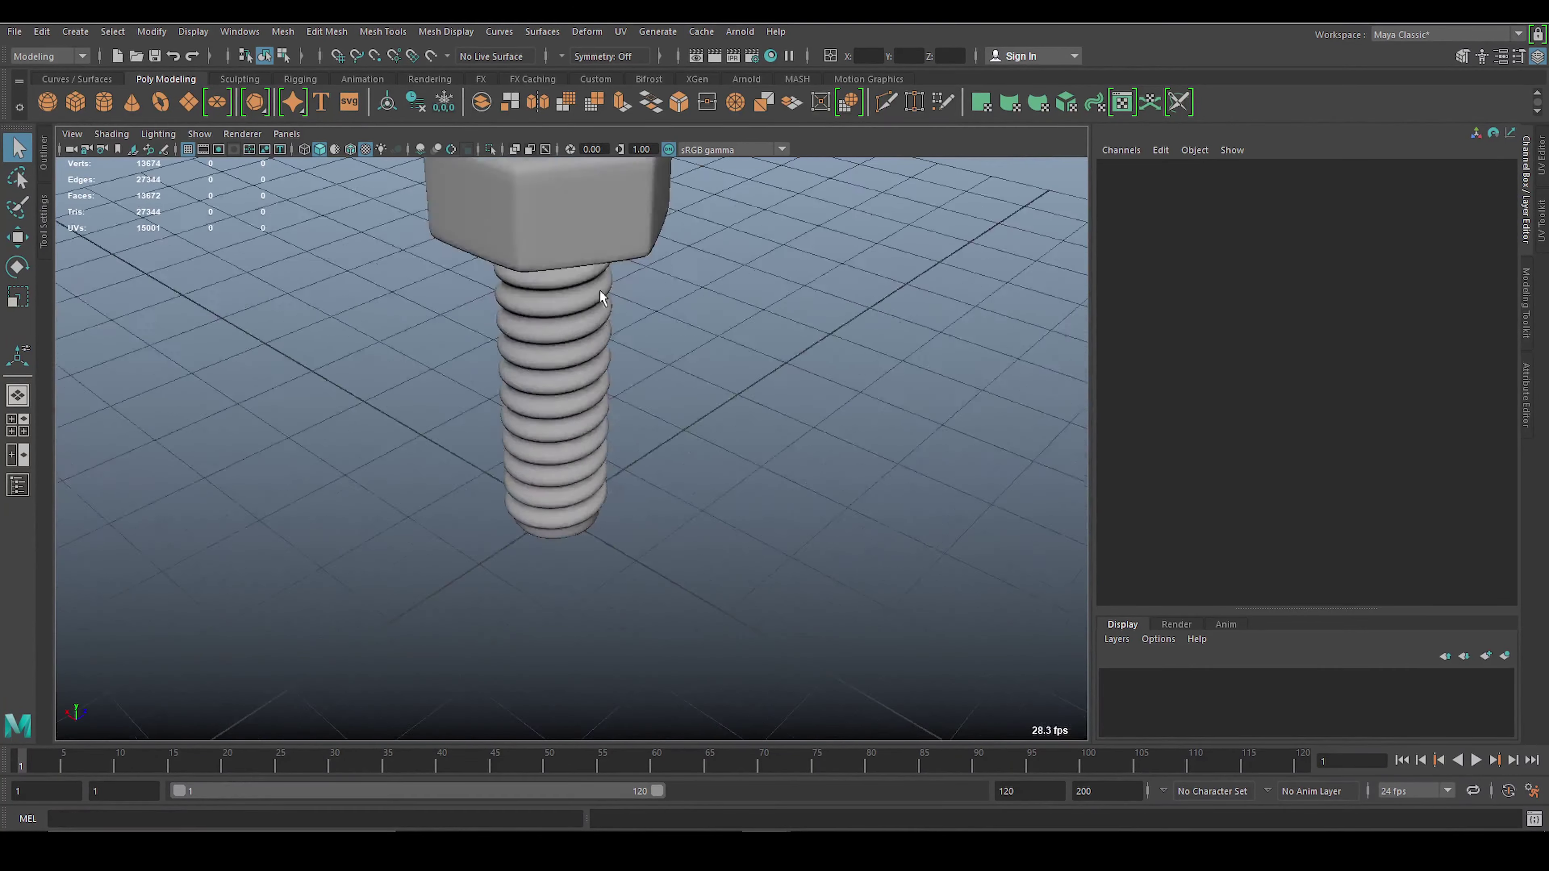
left_click(633, 346)
key("1")
scroll(639, 317, "down", 3)
key("3")
left_click(750, 443)
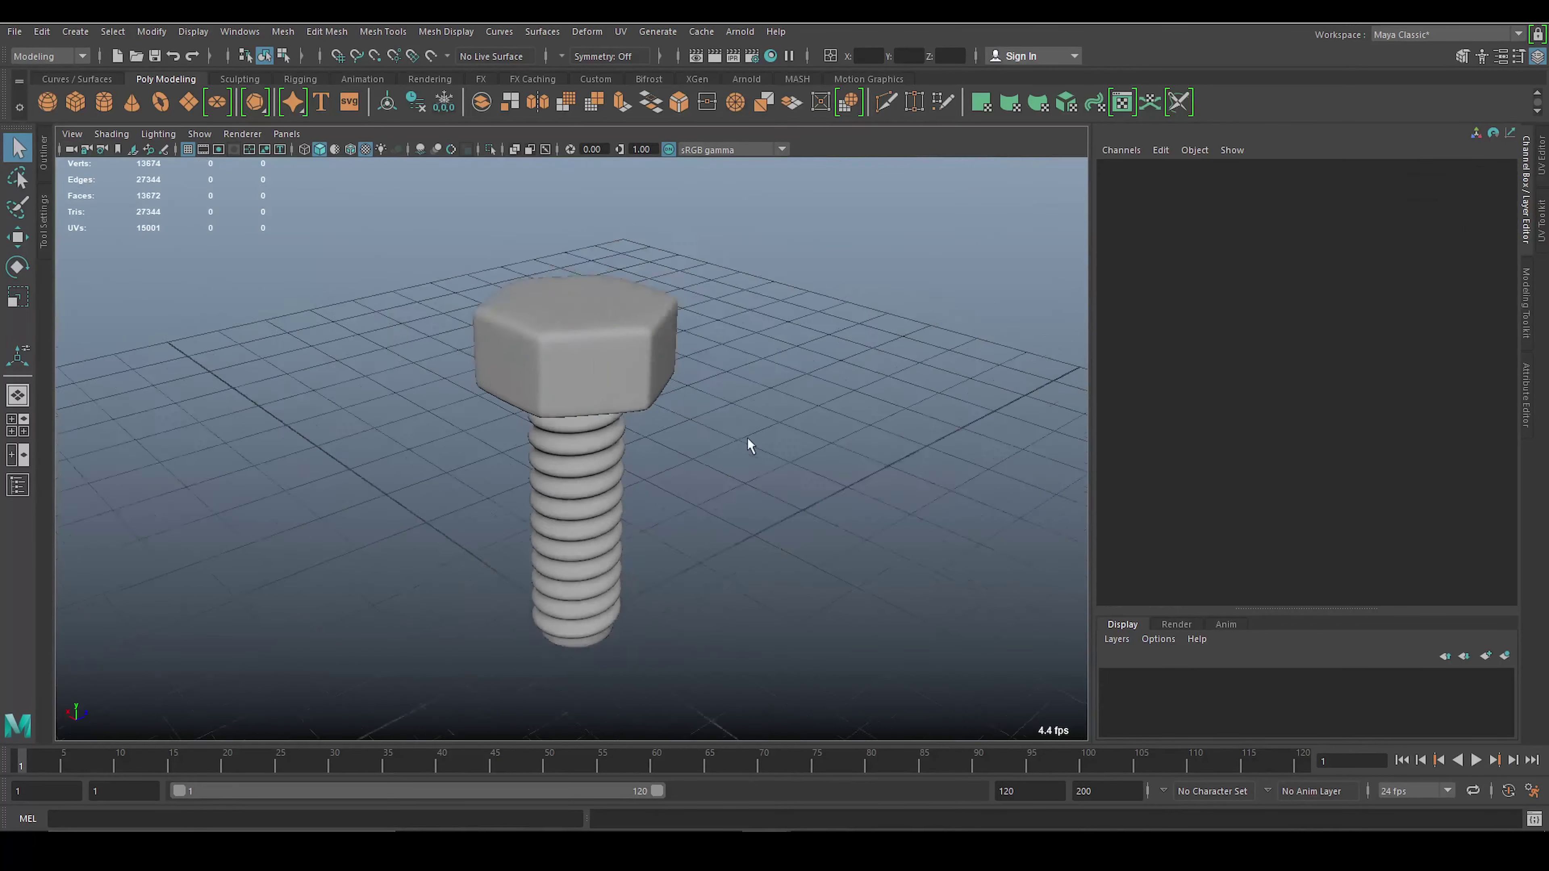
mouse_move(750, 443)
left_mouse_down("alt")
mouse_move(692, 409)
mouse_move(703, 424)
mouse_move(615, 336)
left_mouse_up("alt")
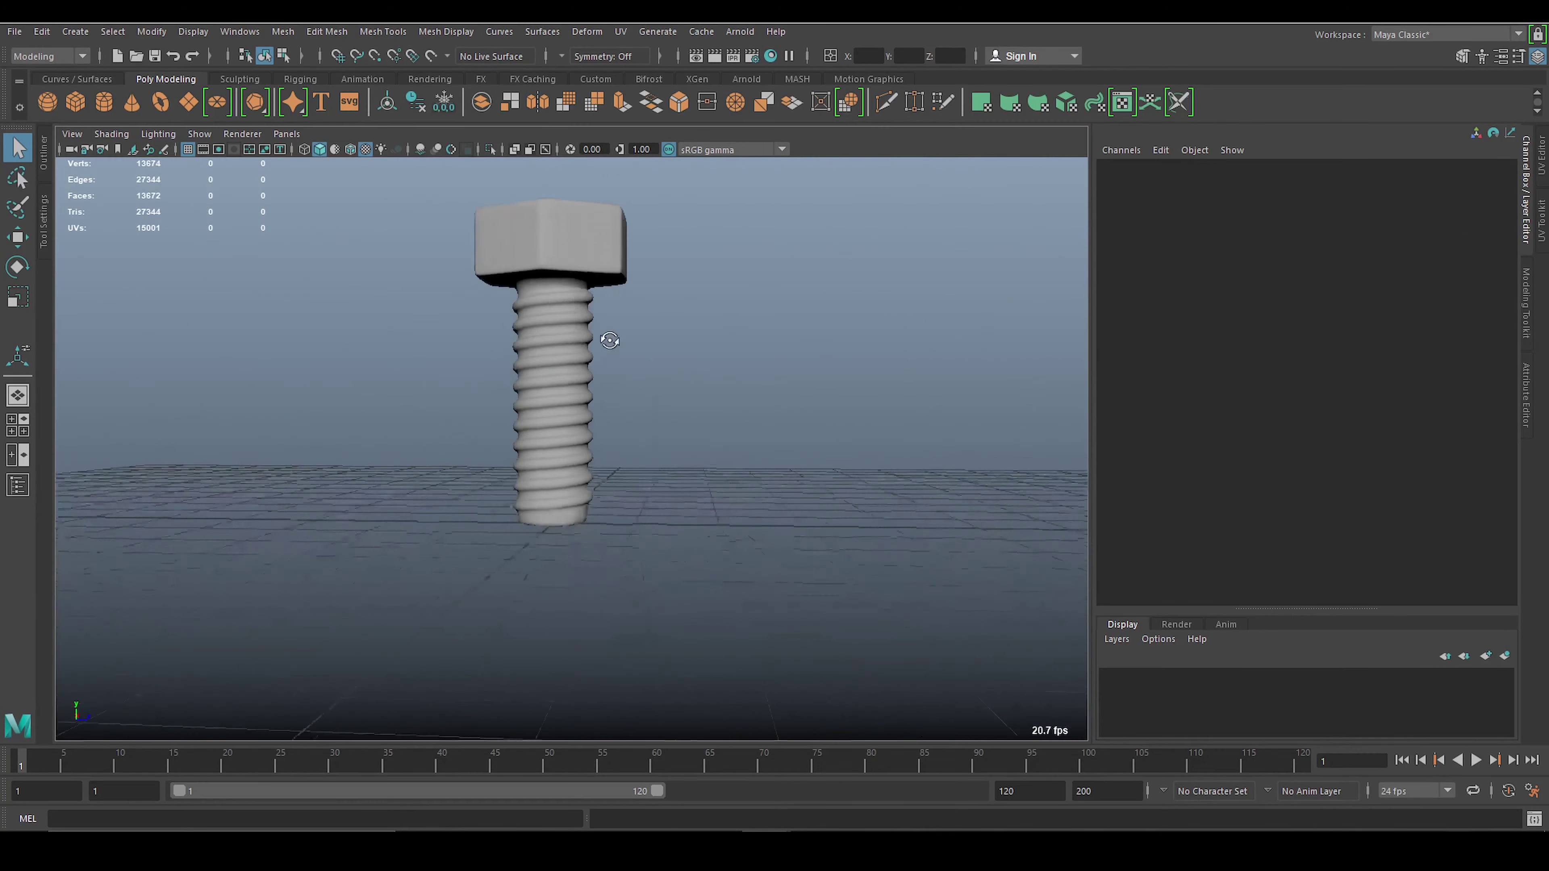
left_click(615, 335)
scroll(616, 336, "up", 3)
scroll(612, 334, "up", 3)
key("1")
scroll(612, 334, "down", 3)
double_click(588, 373)
right_click_drag(591, 349, 426, 382, "shift")
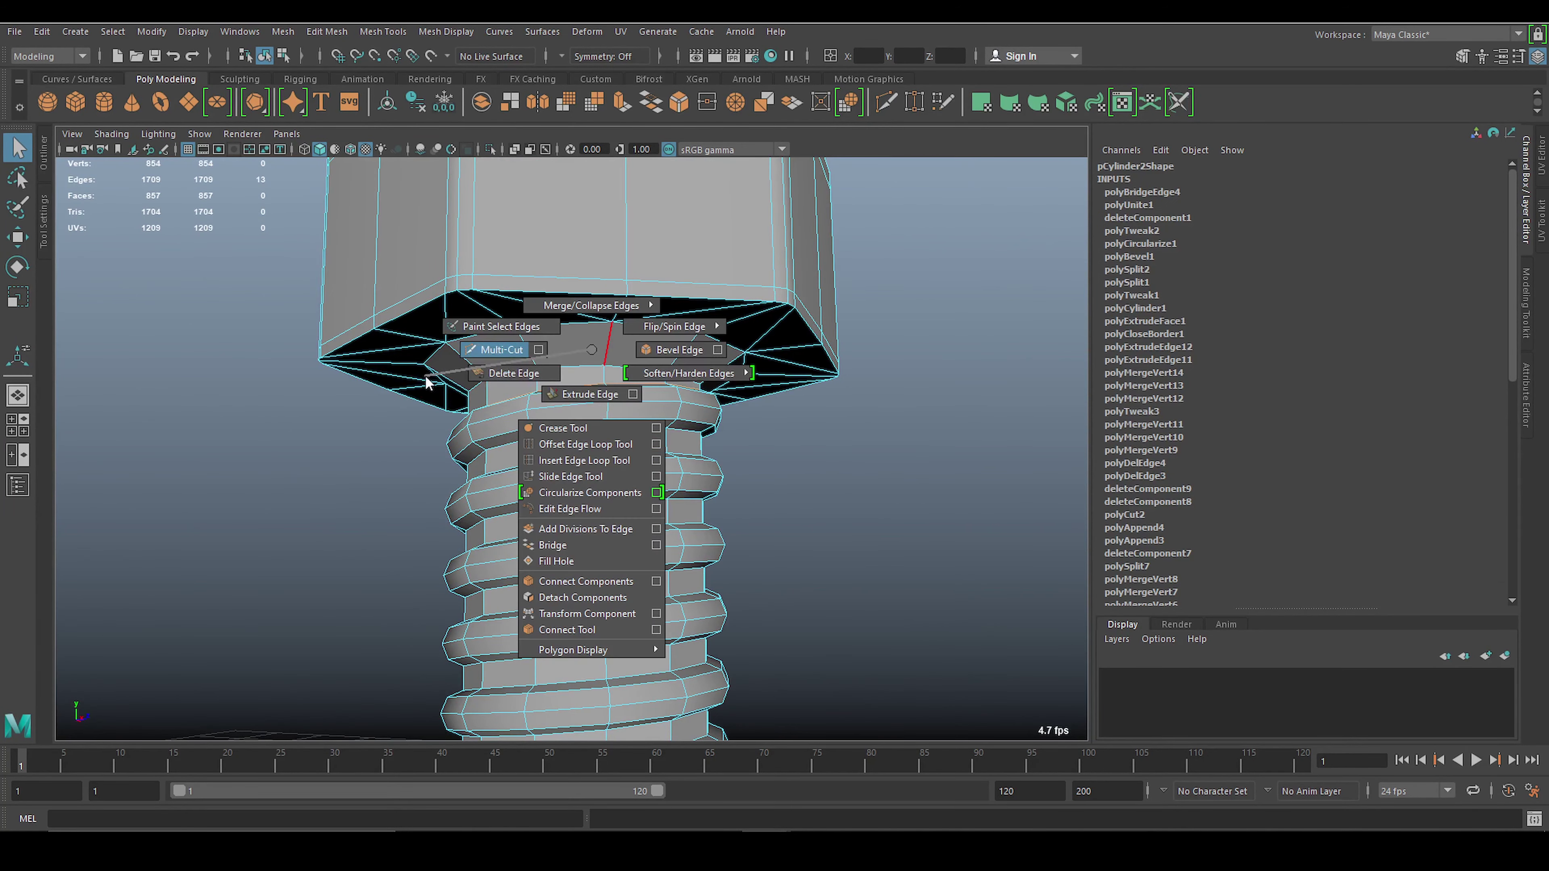
right_click_drag(591, 352, 570, 476, "shift")
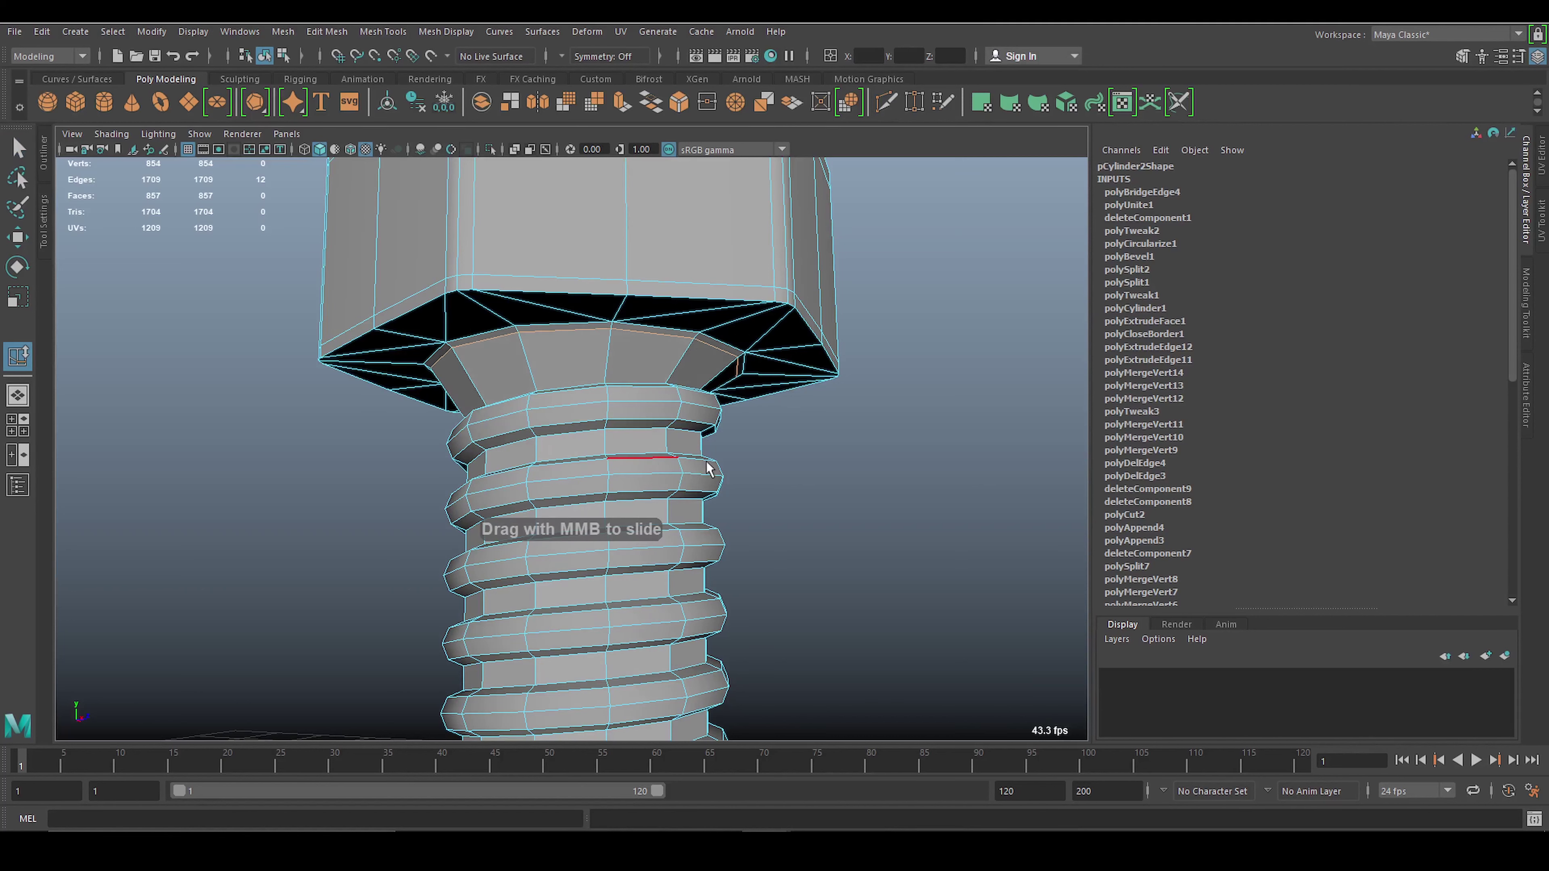
key("F8")
right_click(614, 351, "shift")
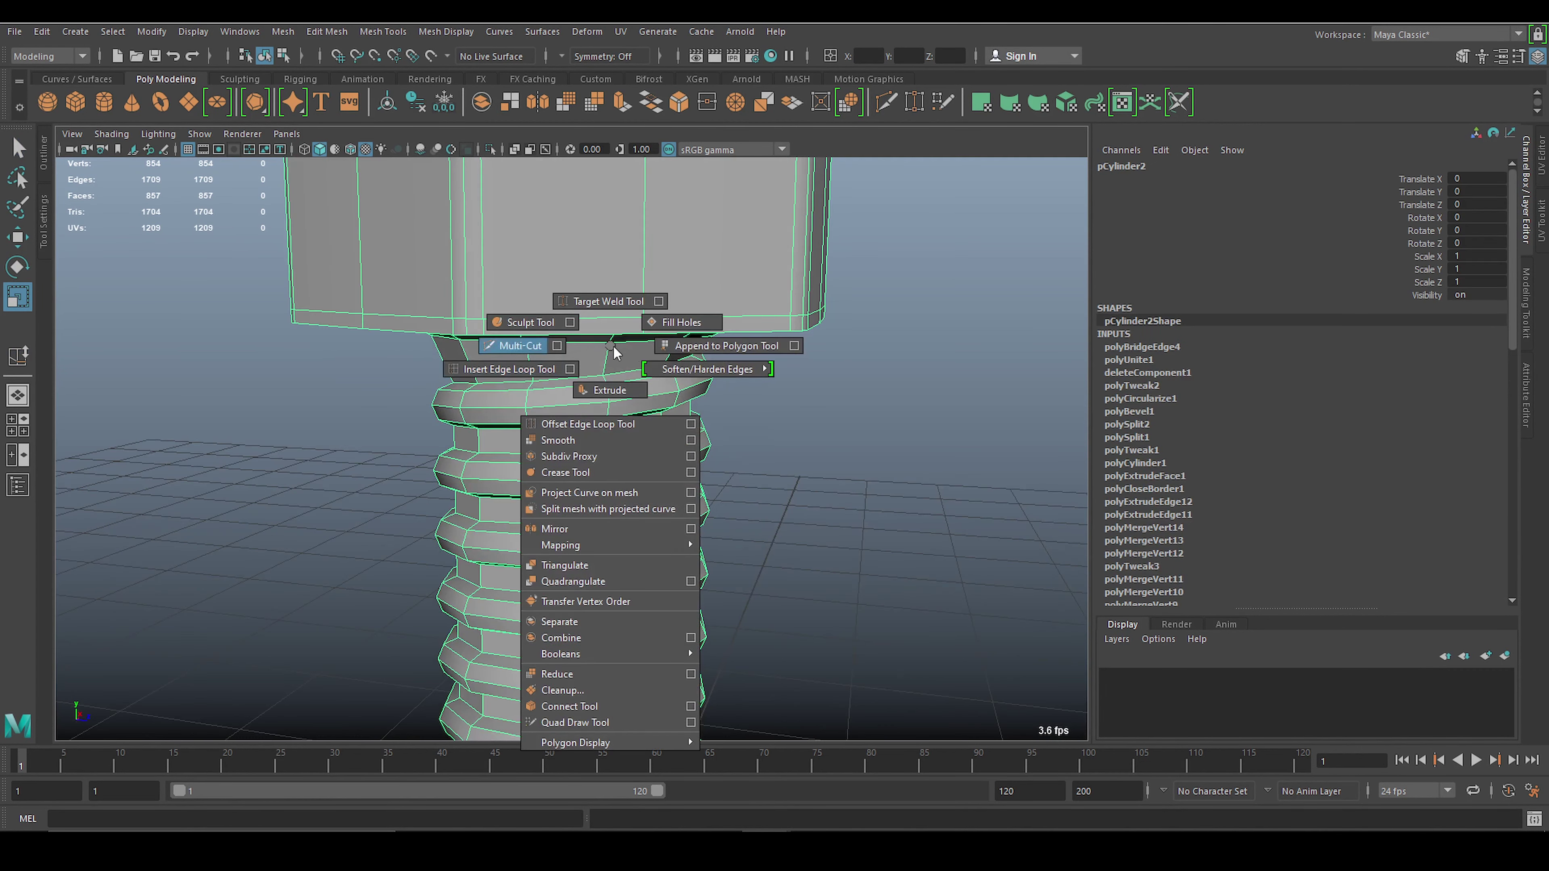
key("3")
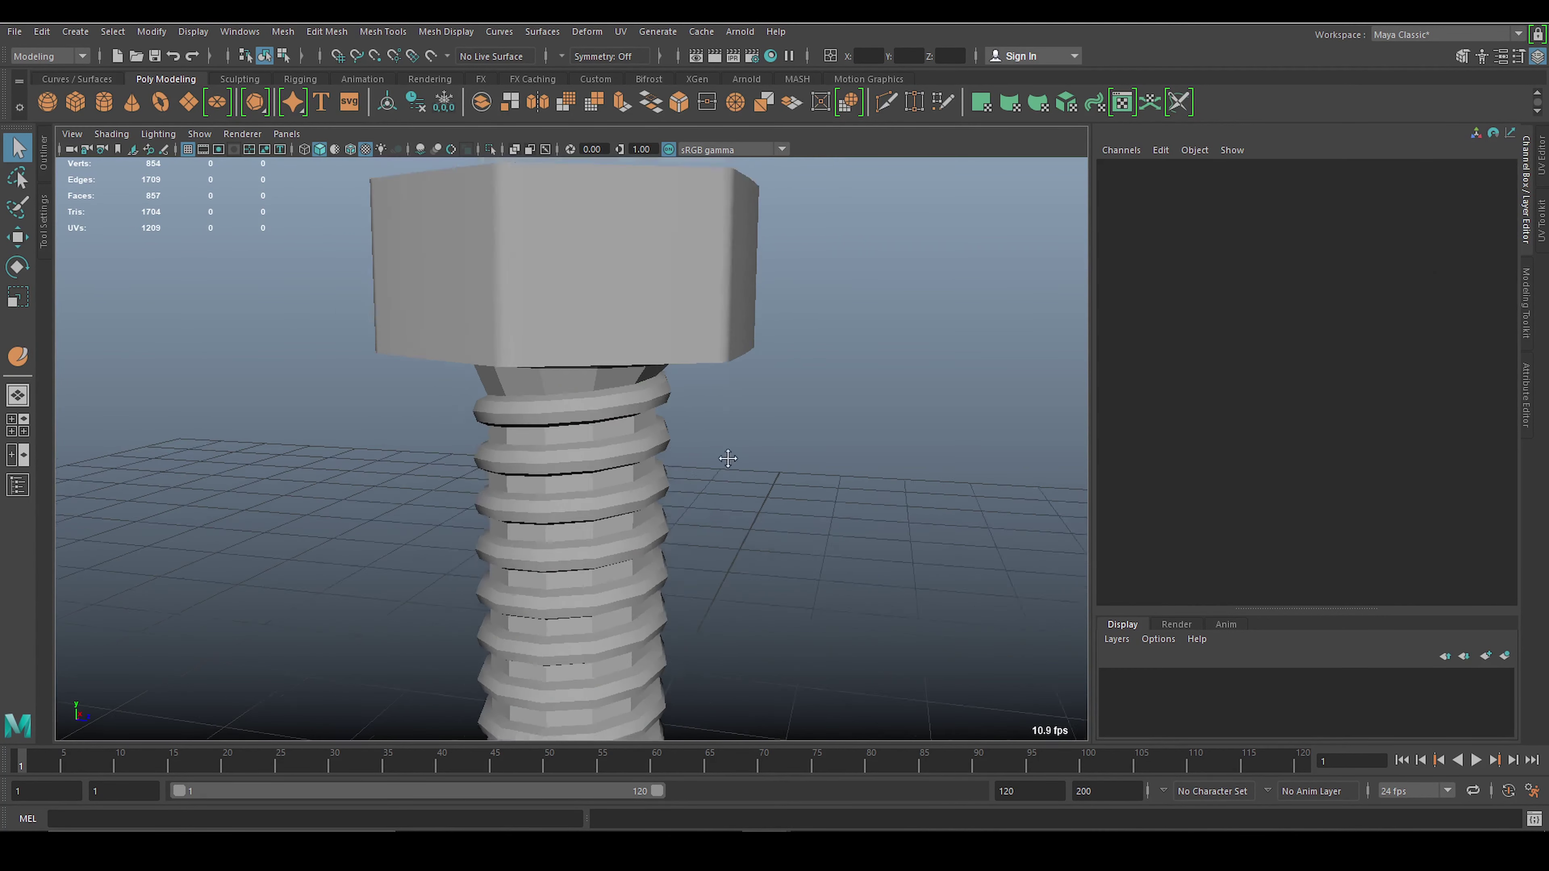
left_click(712, 436)
scroll(712, 436, "down", 3)
left_click_drag(610, 305, 610, 183, "alt")
left_click(610, 367)
key("1")
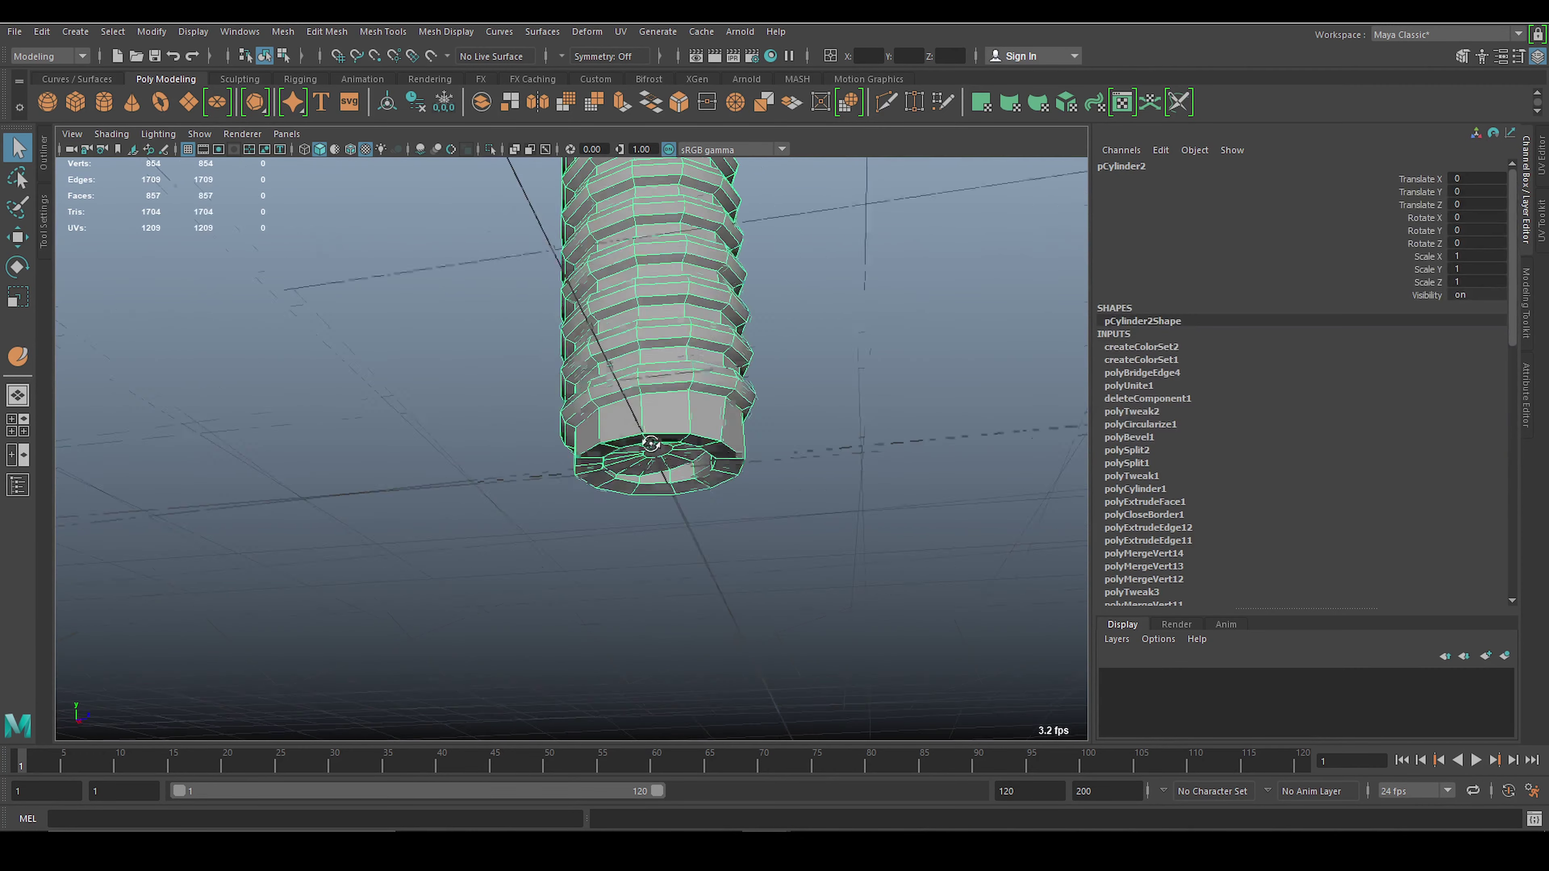
right_click_drag(686, 397, 559, 420, "shift")
right_click_drag(686, 403, 783, 420, "shift")
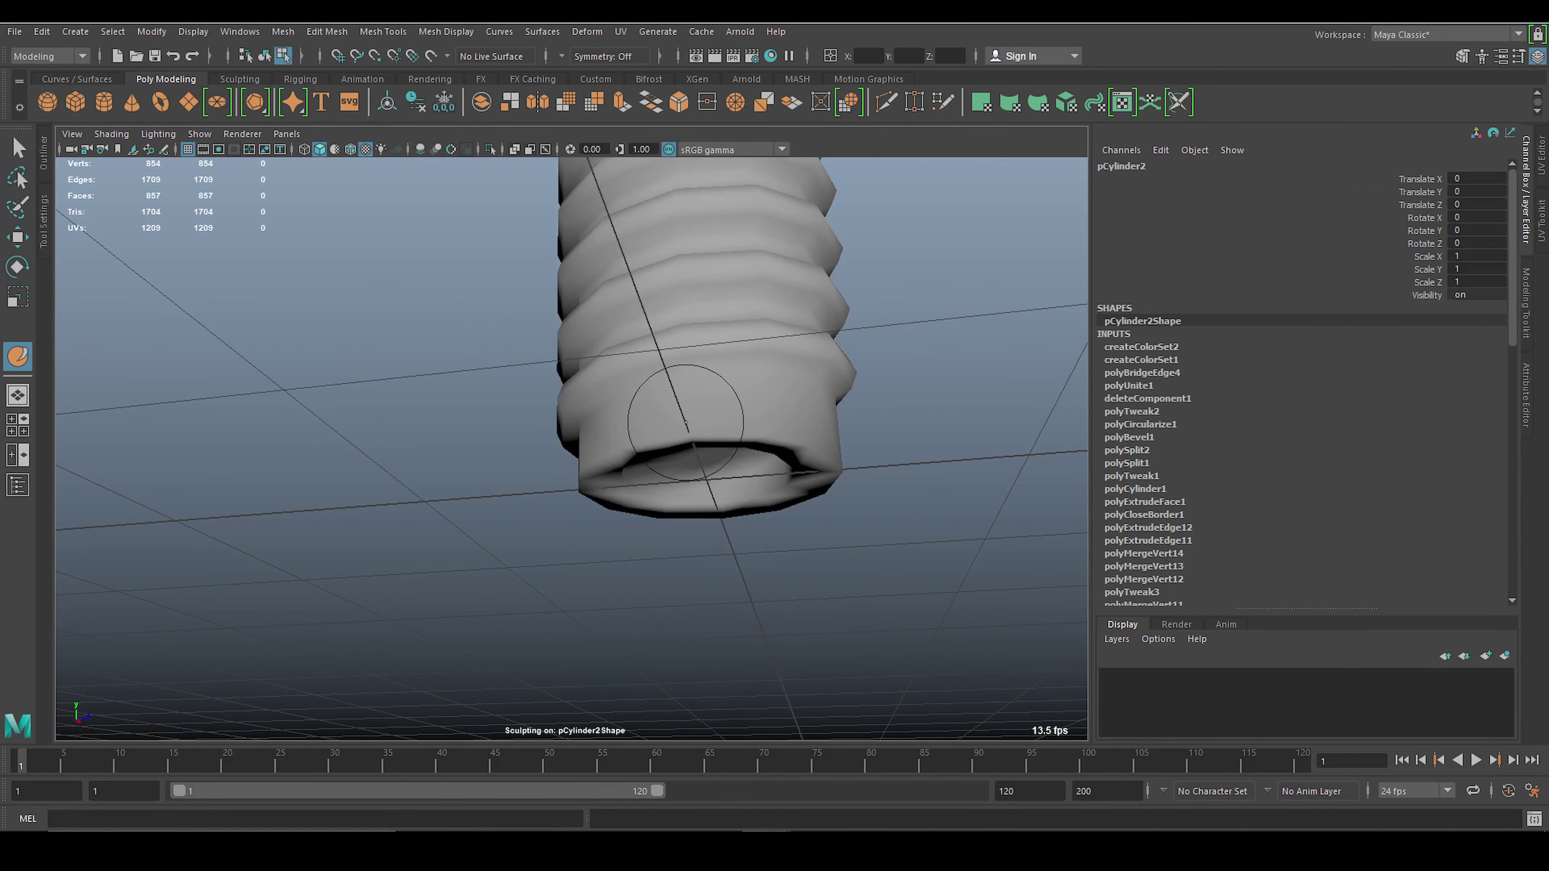
left_click(793, 451)
mouse_move(762, 439)
left_mouse_down("alt")
mouse_move(545, 458)
mouse_move(730, 461)
mouse_move(650, 485)
mouse_move(951, 474)
mouse_move(878, 488)
left_mouse_up("alt")
key("ctrl+z")
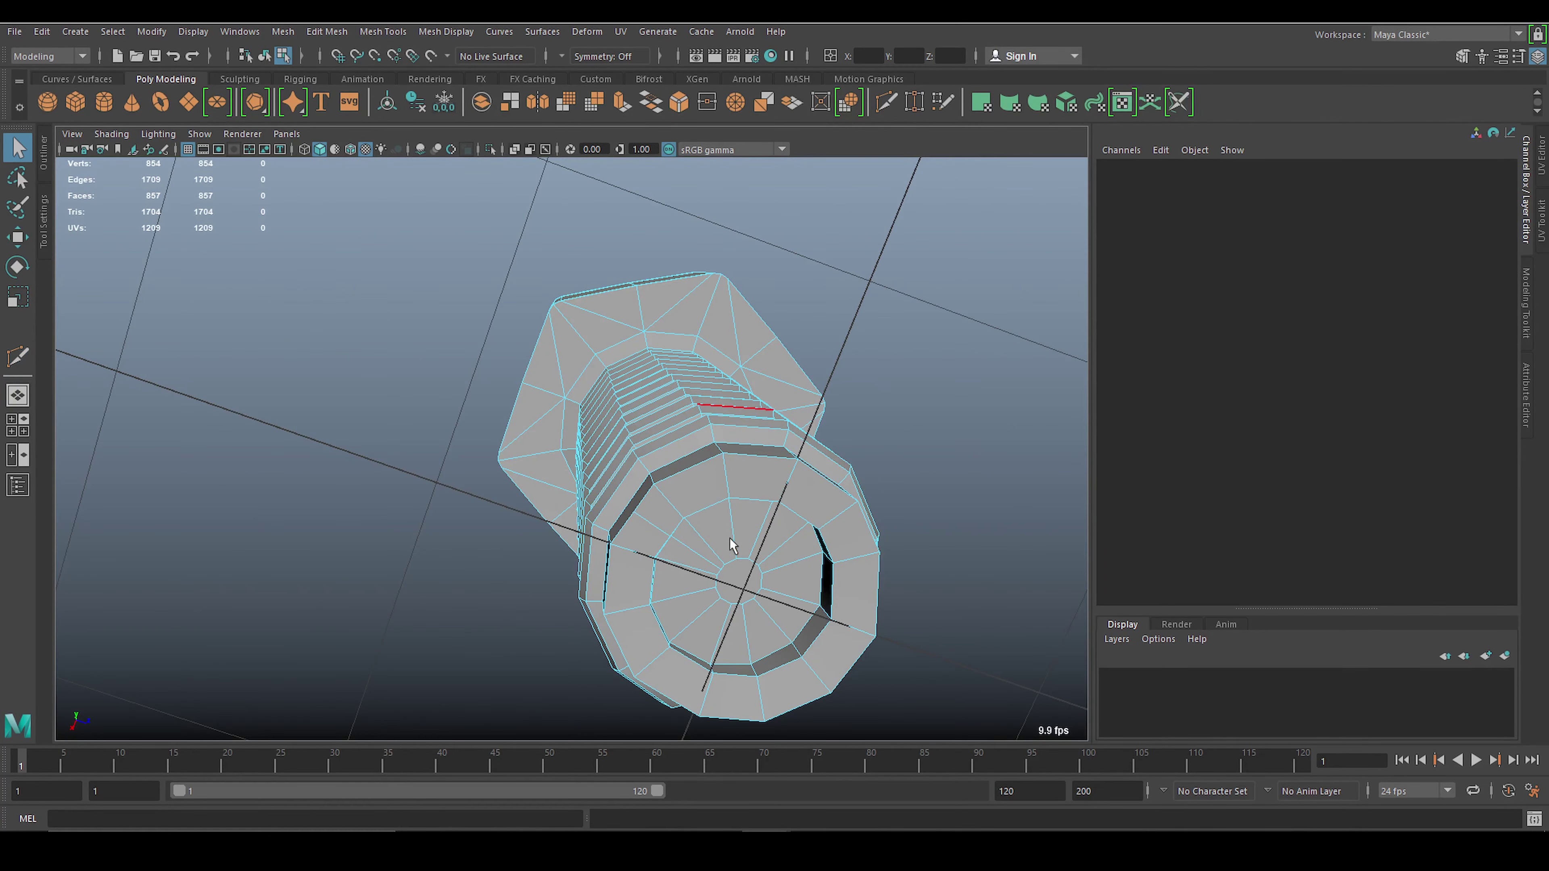
Remove the stray bottom edge and bevel the bottom rim loop at fraction 0.3.
key("ctrl+z")
key("ctrl+z")
right_click(726, 537, "shift")
mouse_move(726, 537)
left_mouse_down("alt")
mouse_move(841, 523)
mouse_move(802, 473)
left_mouse_up("alt")
right_click_drag(633, 390, 632, 348)
double_click(704, 413)
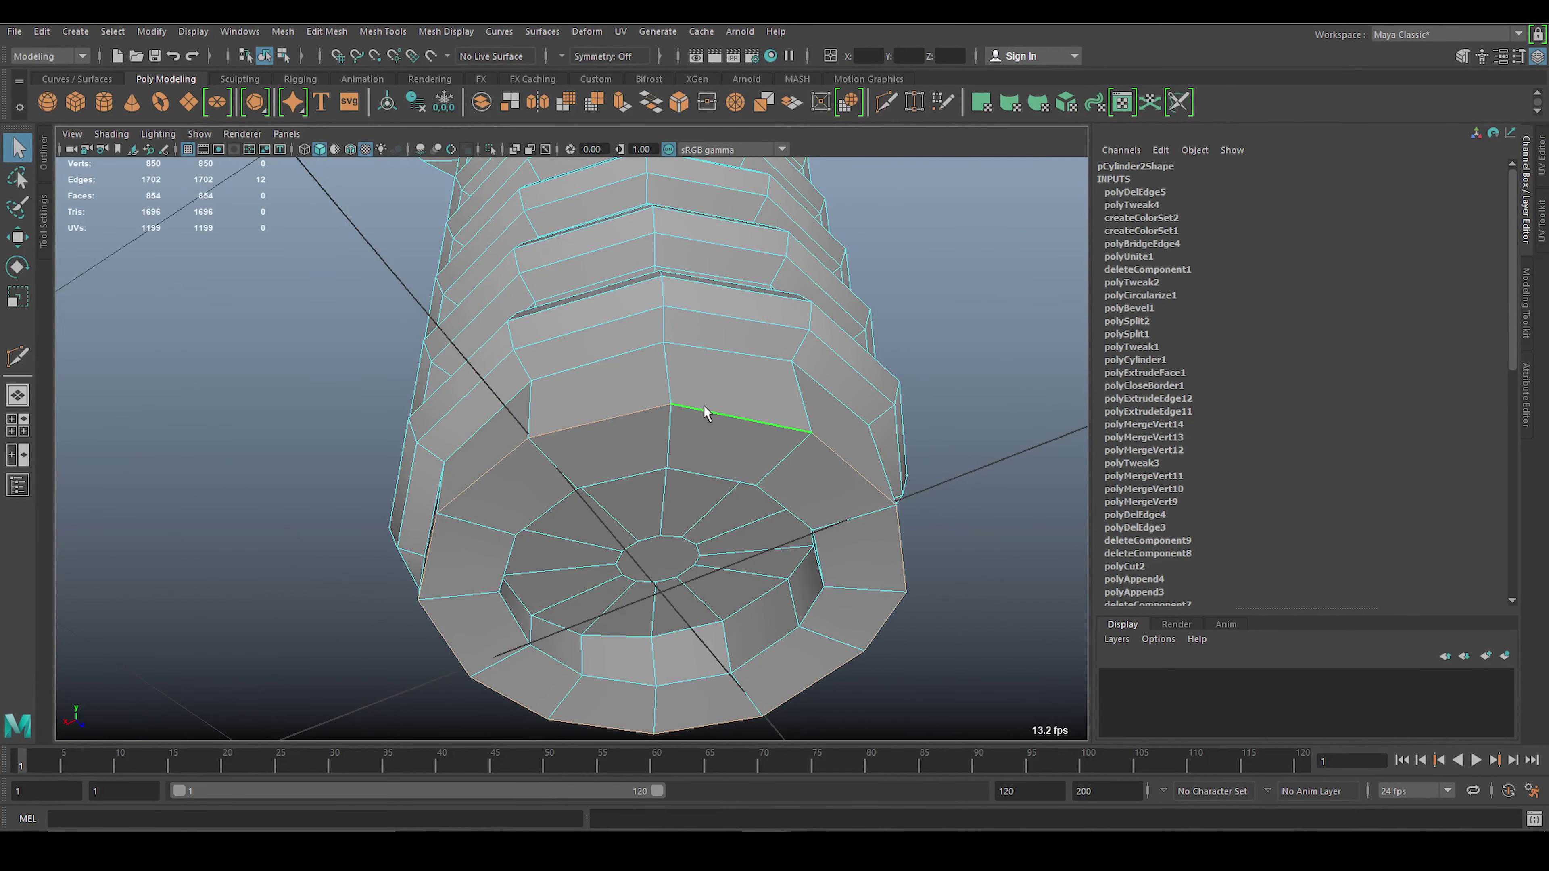
key("ctrl+b")
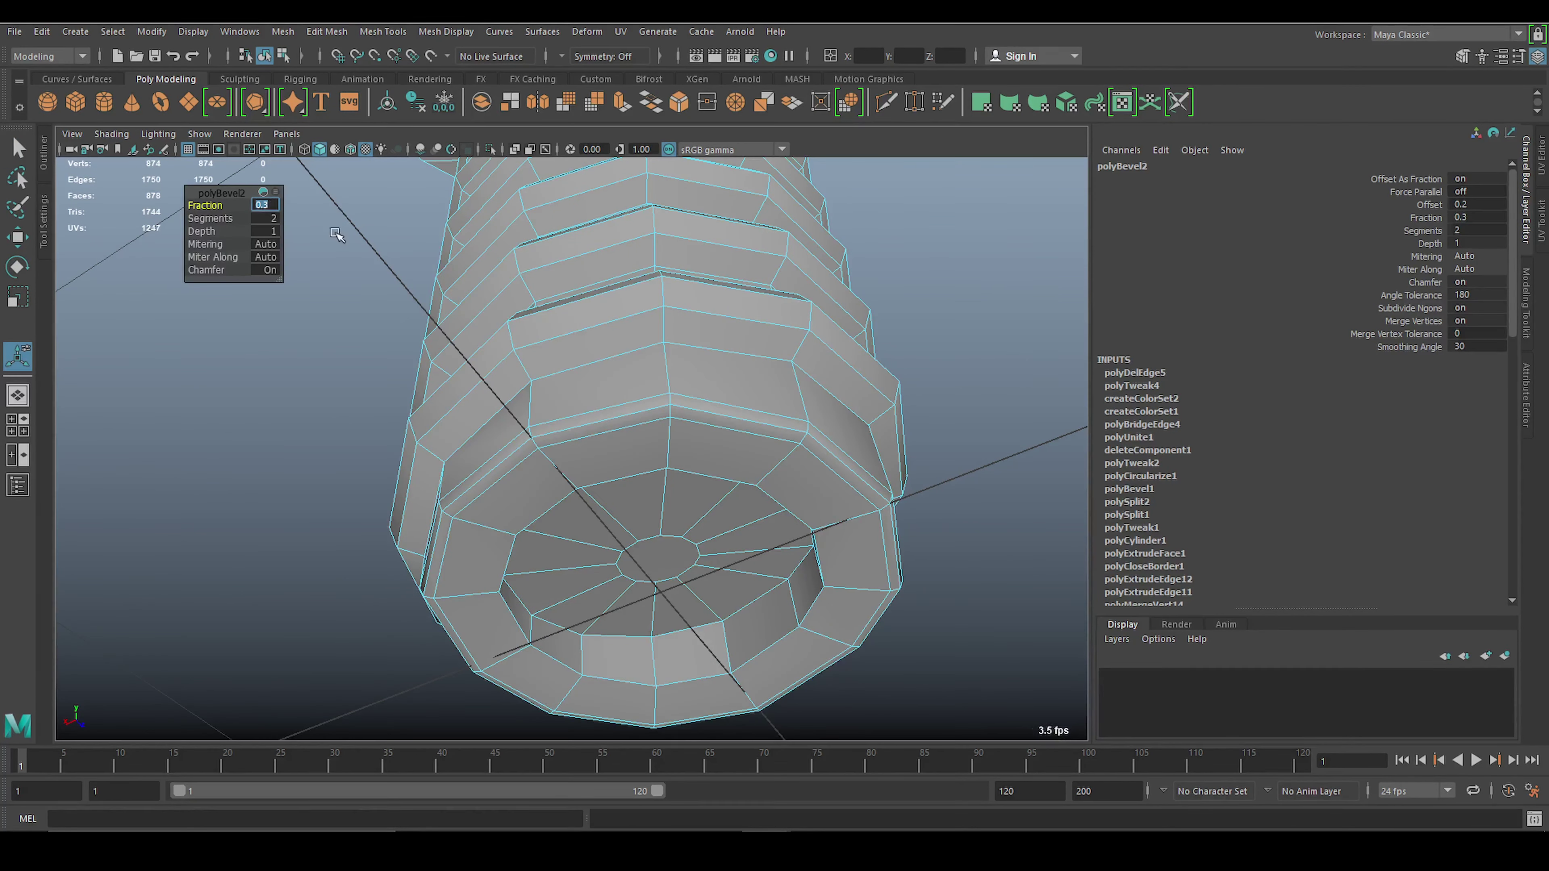
Review the beveled bottom, briefly switch to Insert Edge Loop, then deselect the bolt.
key("F8")
scroll(789, 506, "down", 3)
left_click_drag(789, 506, 616, 492, "alt")
scroll(742, 445, "up", 3)
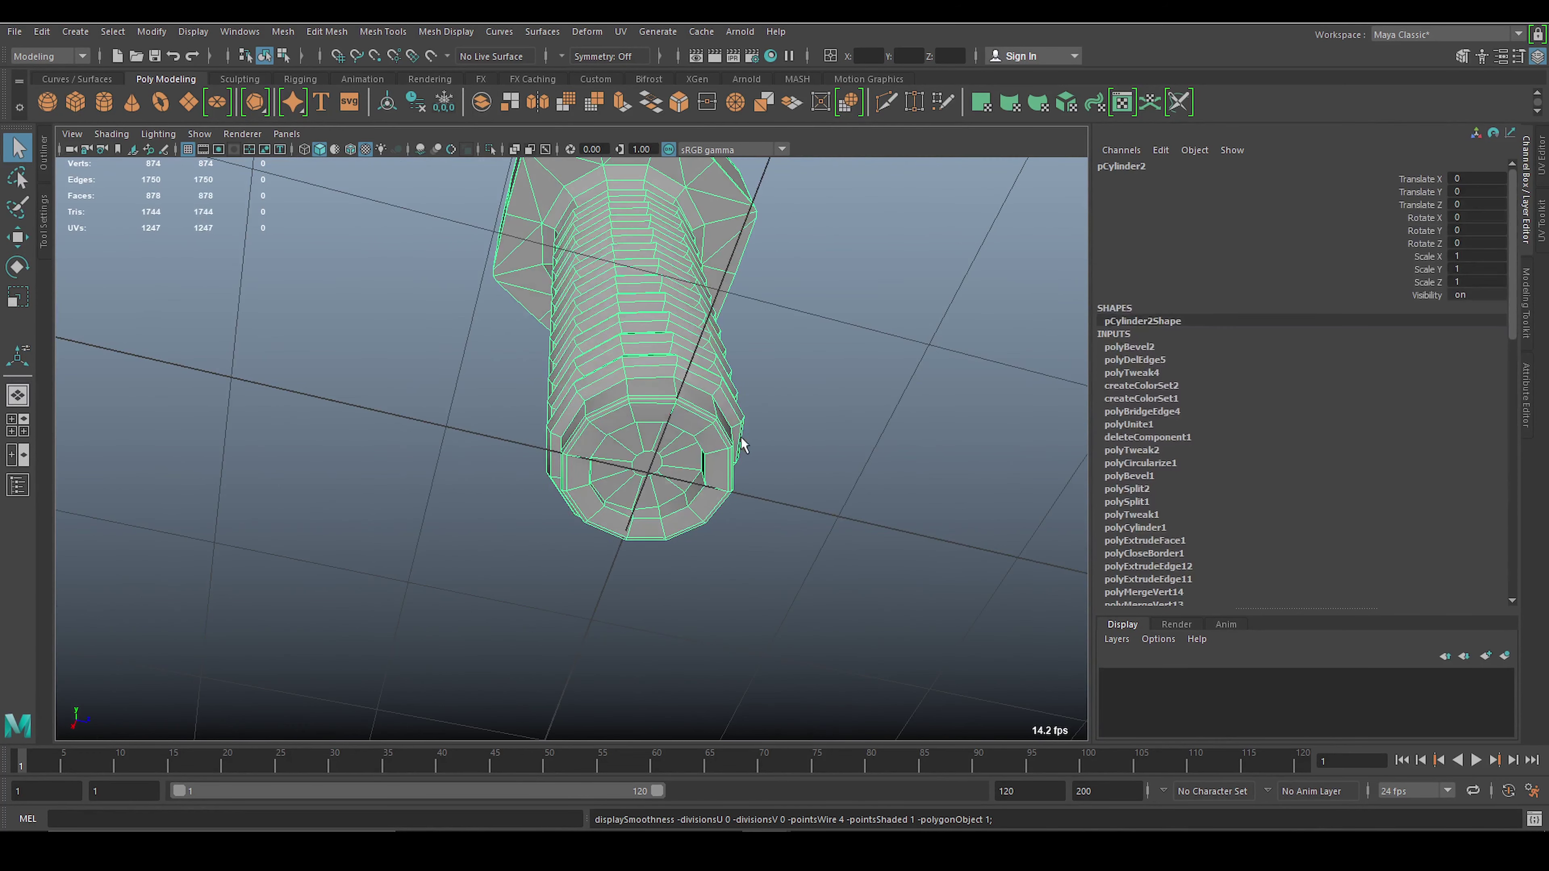
scroll(750, 437, "up", 3)
key("F10")
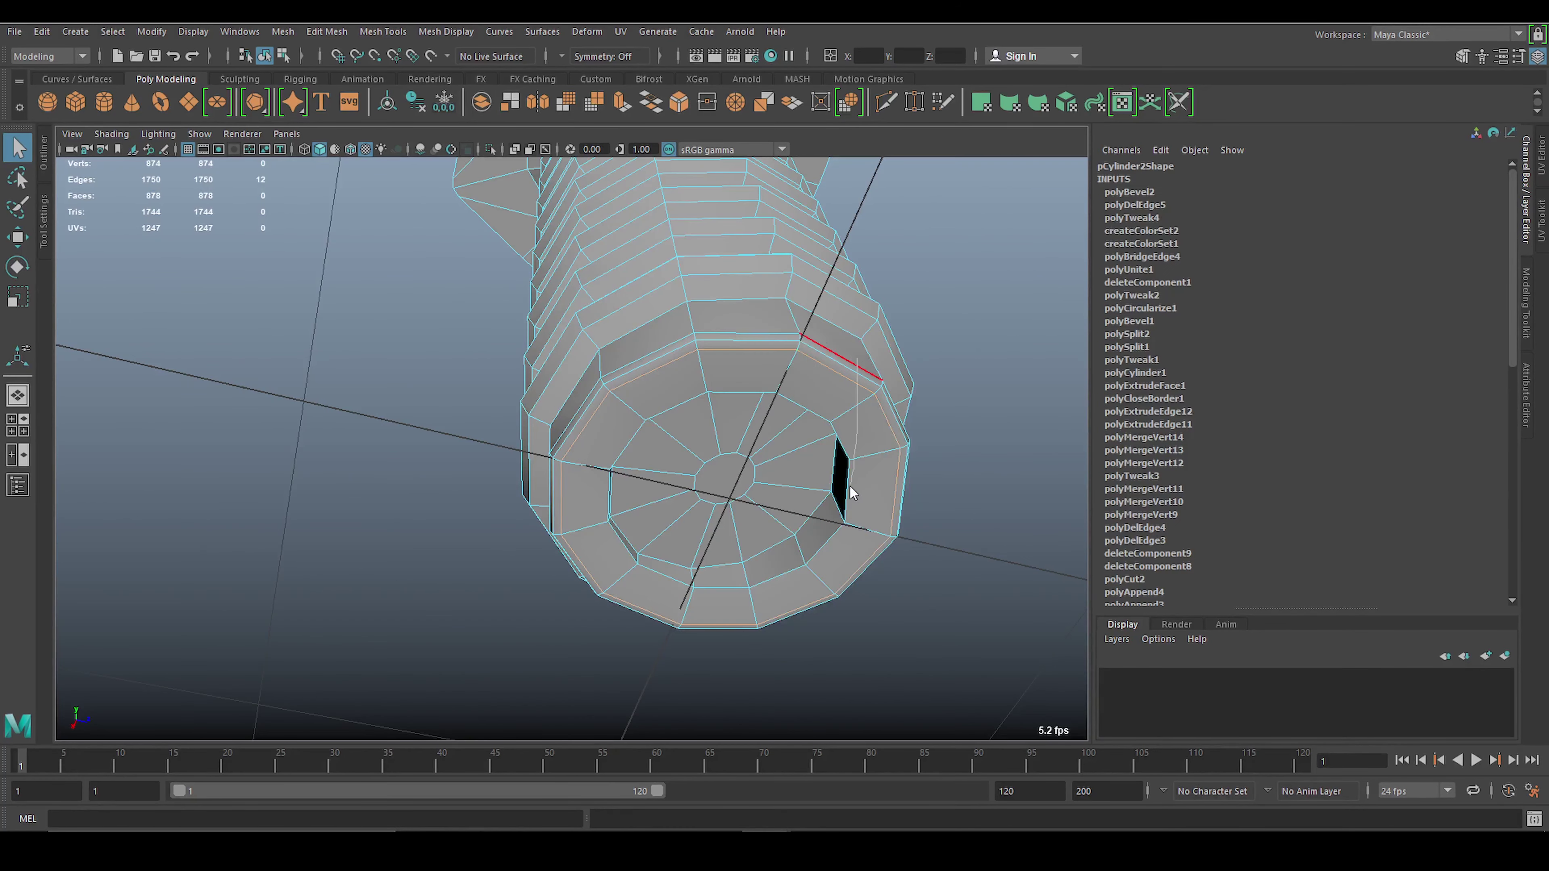
right_click_drag(857, 359, 830, 473, "shift")
left_click(830, 471)
right_click_drag(1050, 313, 1051, 312)
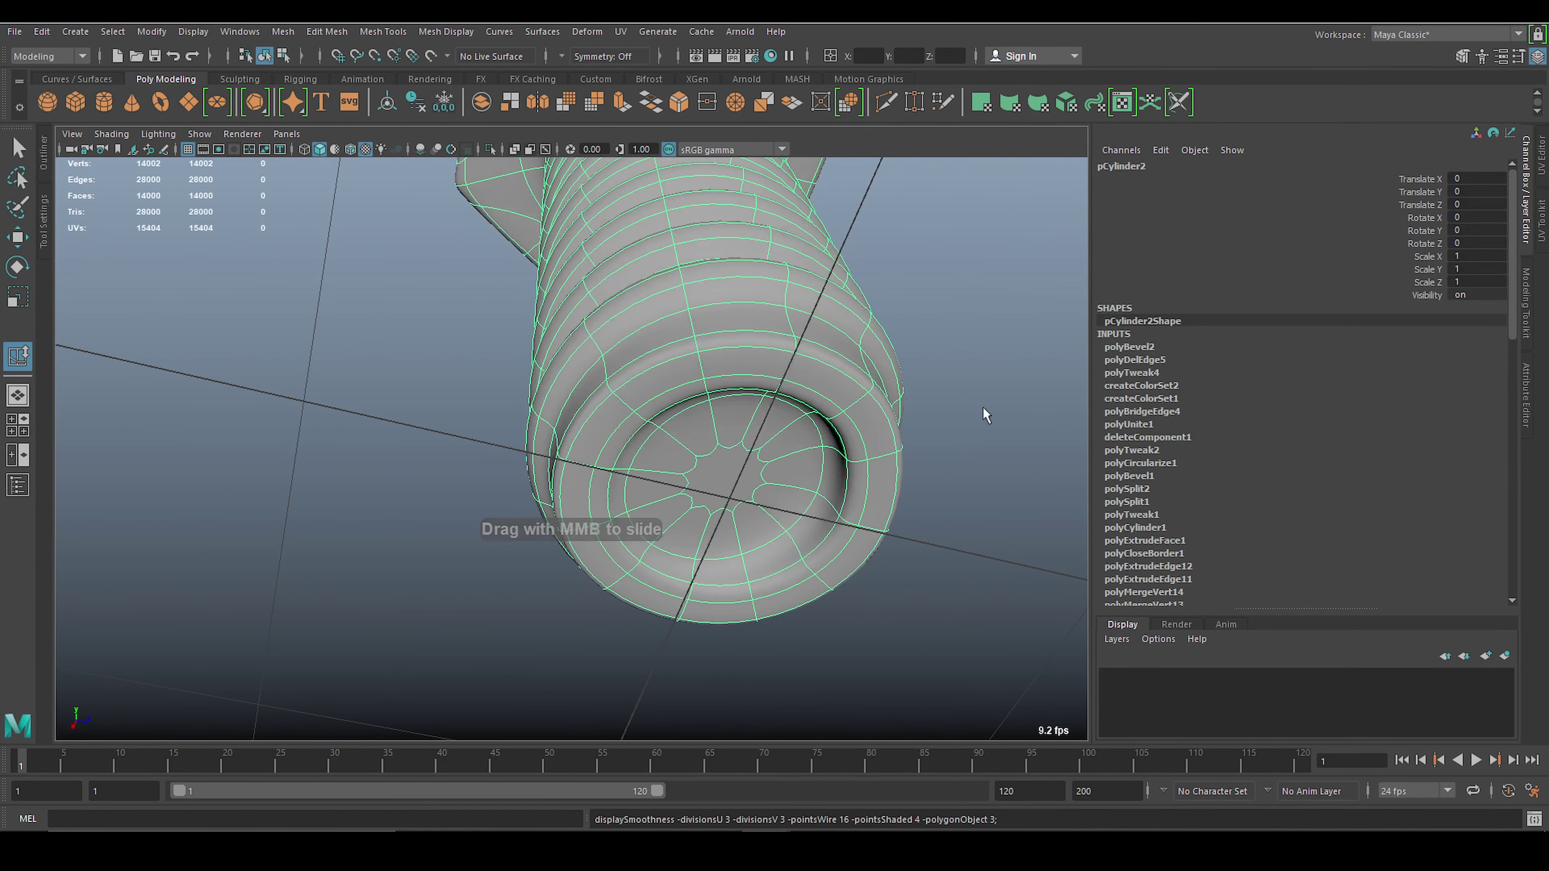
left_click(902, 335)
scroll(903, 336, "down", 5)
mouse_move(902, 335)
left_mouse_down("alt")
mouse_move(765, 422)
mouse_move(674, 456)
mouse_move(612, 366)
left_mouse_up("alt")
Assign a new Blinn surface material to the bolt.
left_click(613, 327)
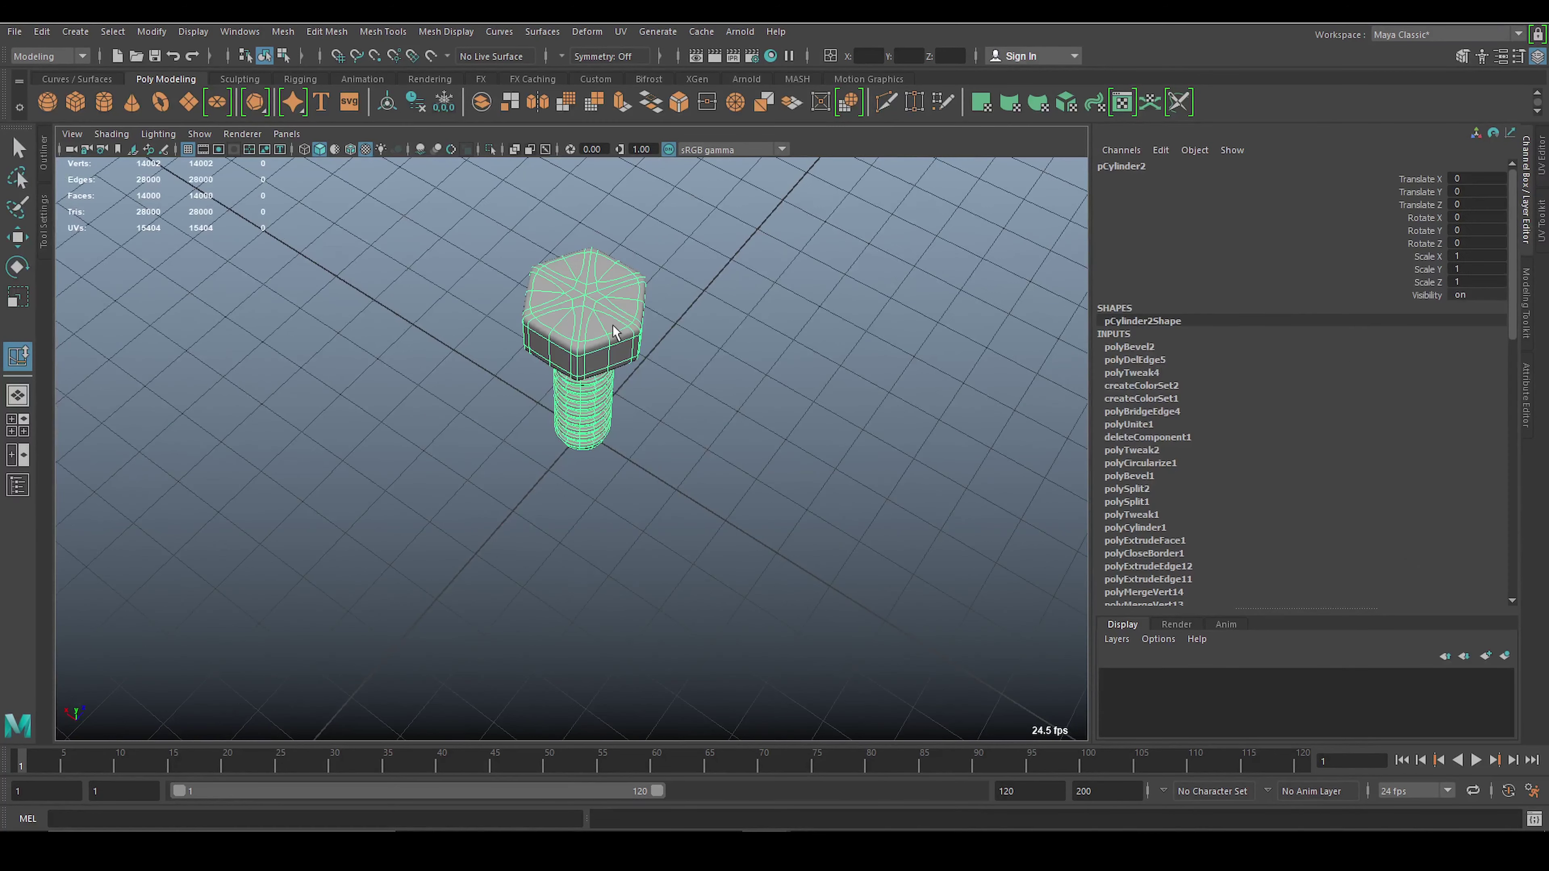
right_click_drag(613, 327, 584, 772)
left_click(610, 739)
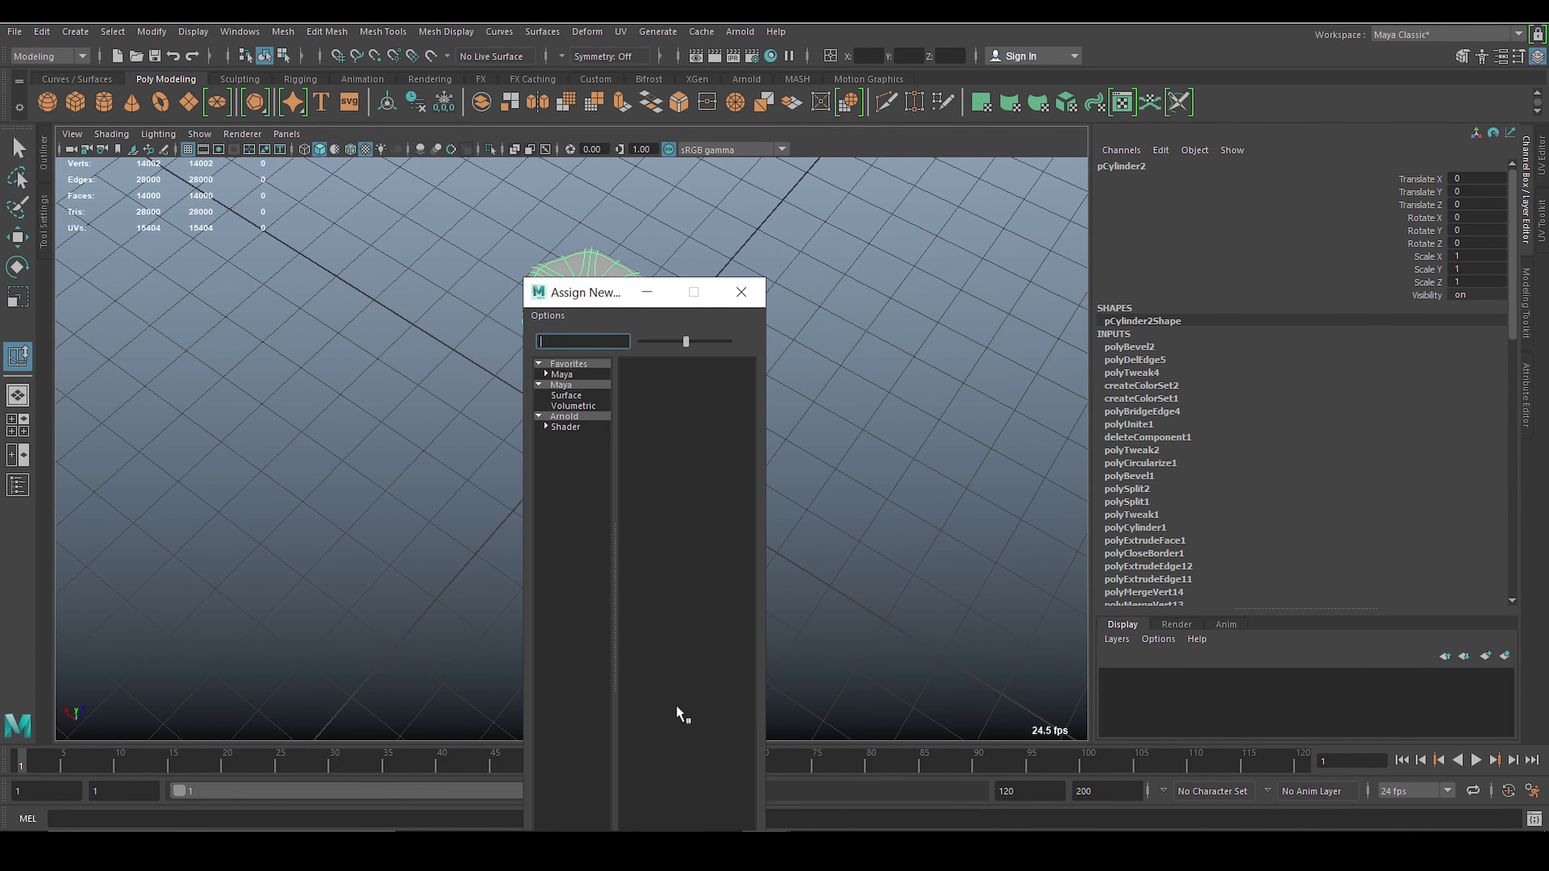
left_click(580, 381)
left_click(739, 374)
mouse_move(739, 374)
left_mouse_down("alt")
mouse_move(341, 368)
mouse_move(742, 389)
mouse_move(302, 312)
mouse_move(951, 391)
mouse_move(533, 305)
mouse_move(376, 345)
left_mouse_up("alt")
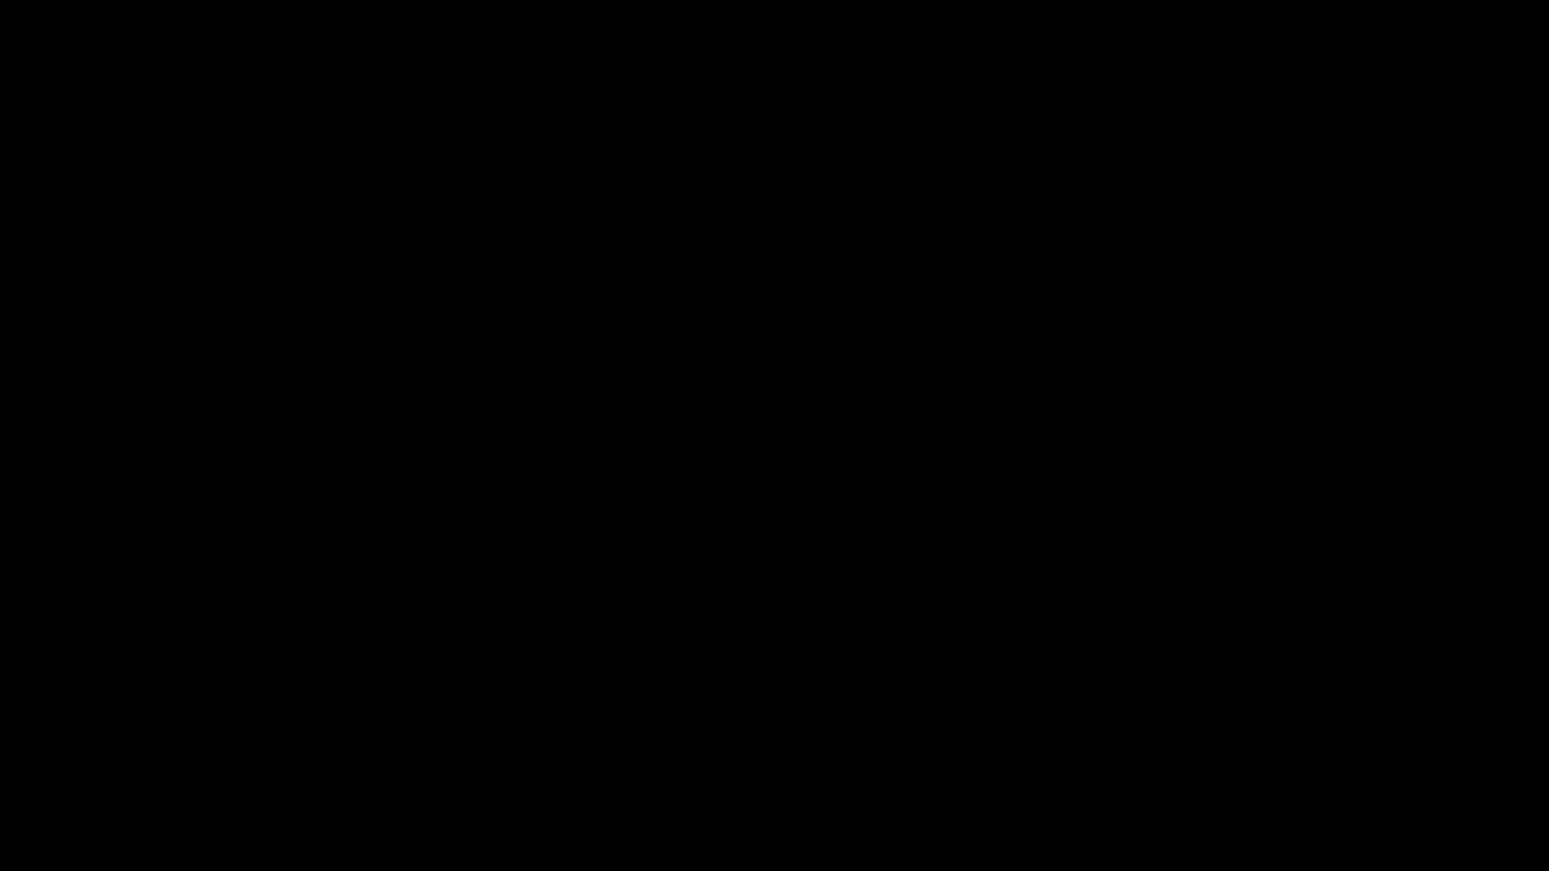